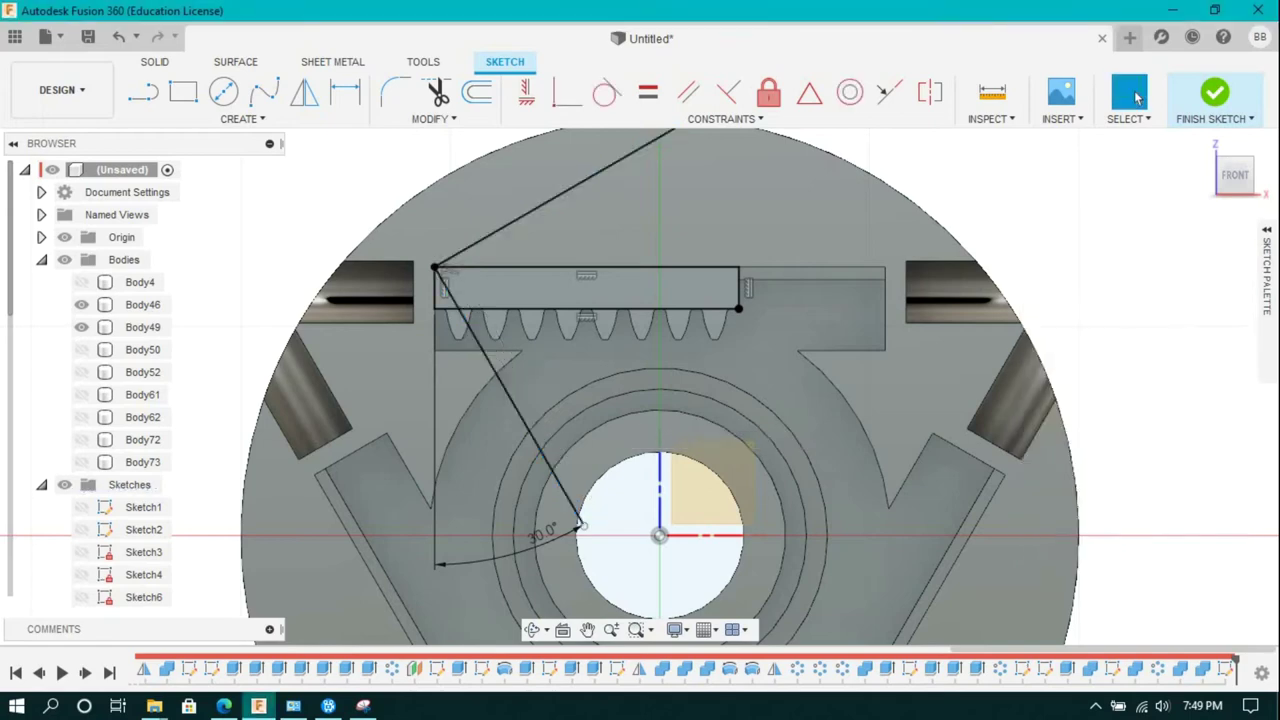
Step: Set the slanted line's angle to 80° and pattern it five times at 3 mm spacing
type("80")
key("Return")
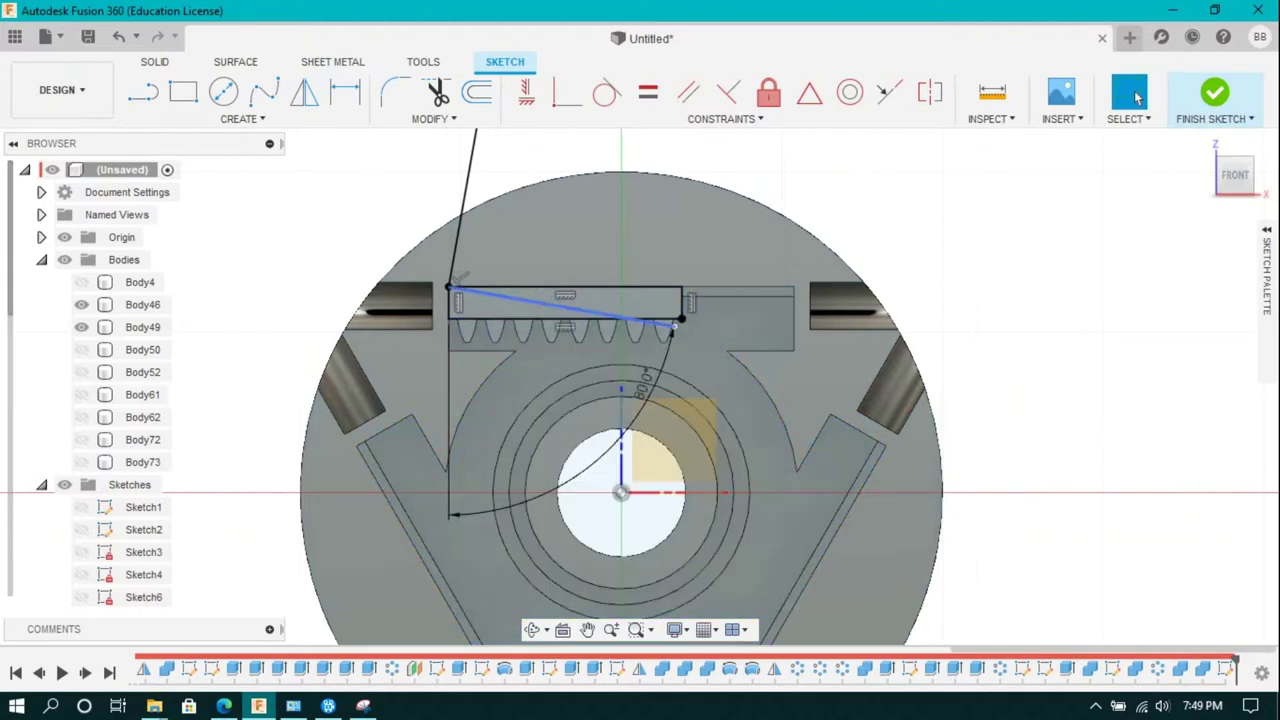
left_click(239, 118)
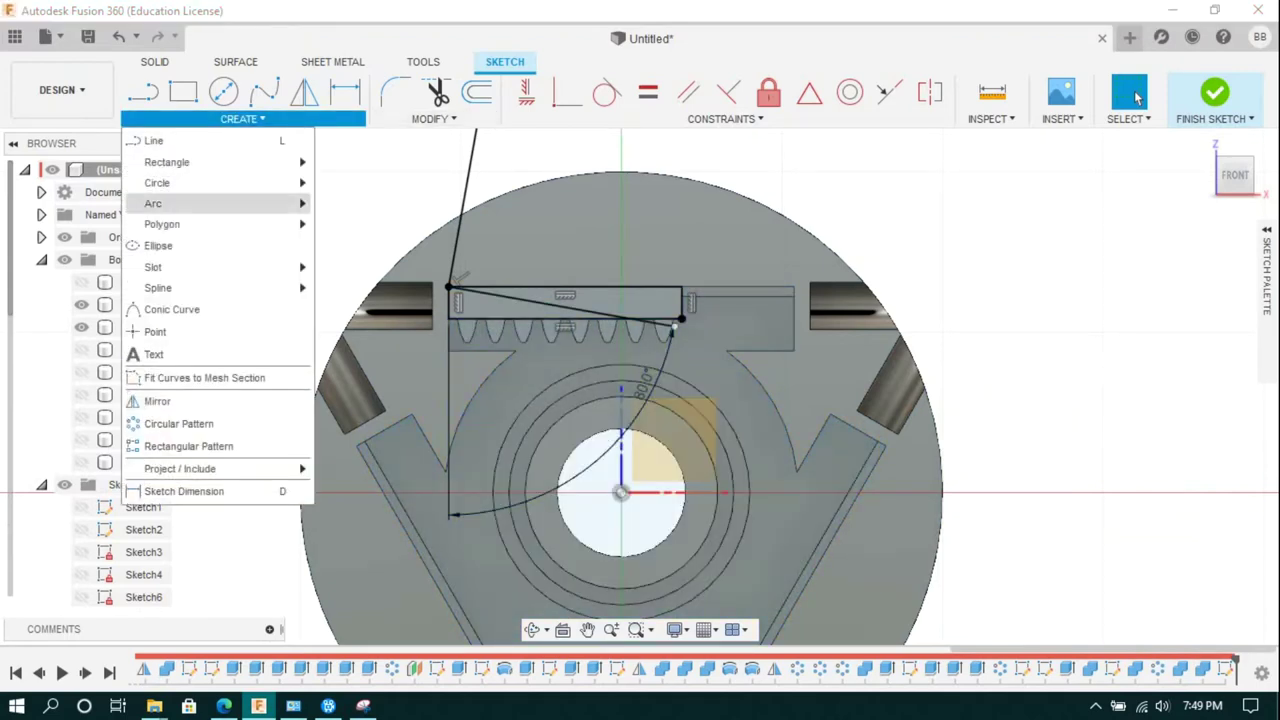
left_click(200, 447)
left_click(1142, 285)
left_click(565, 288)
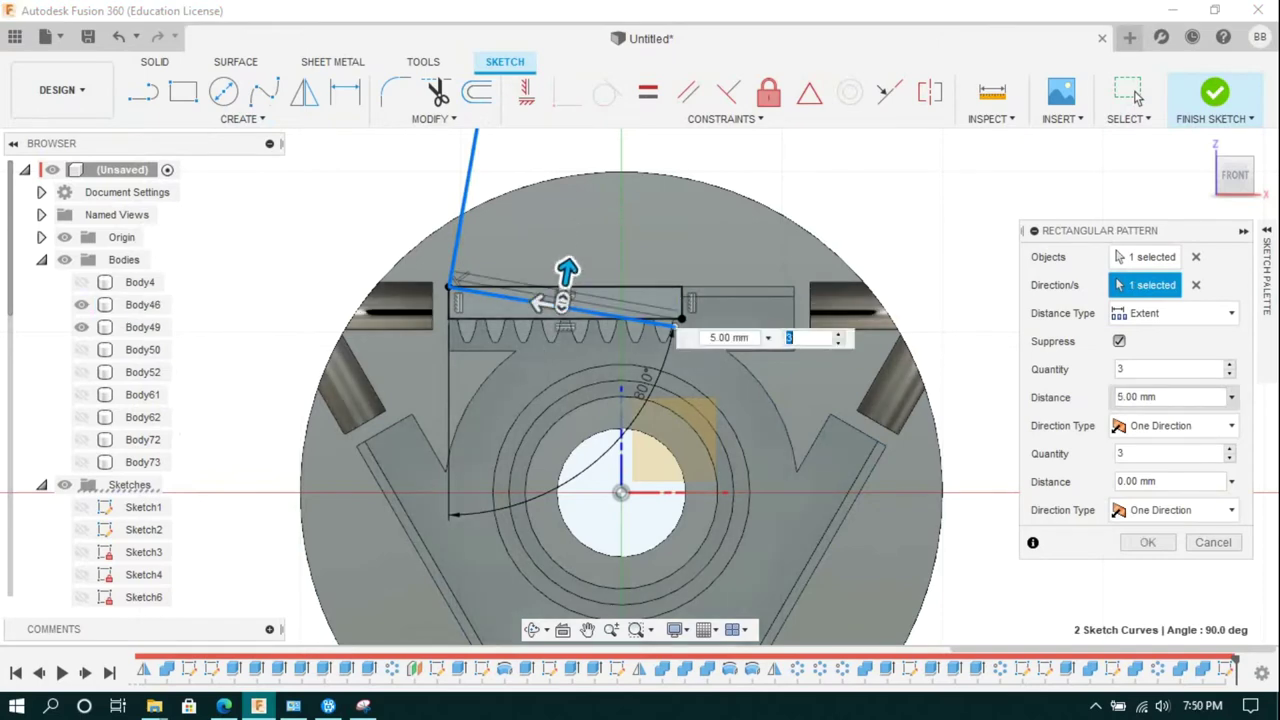
type("5")
left_click(1175, 313)
left_click(1150, 360)
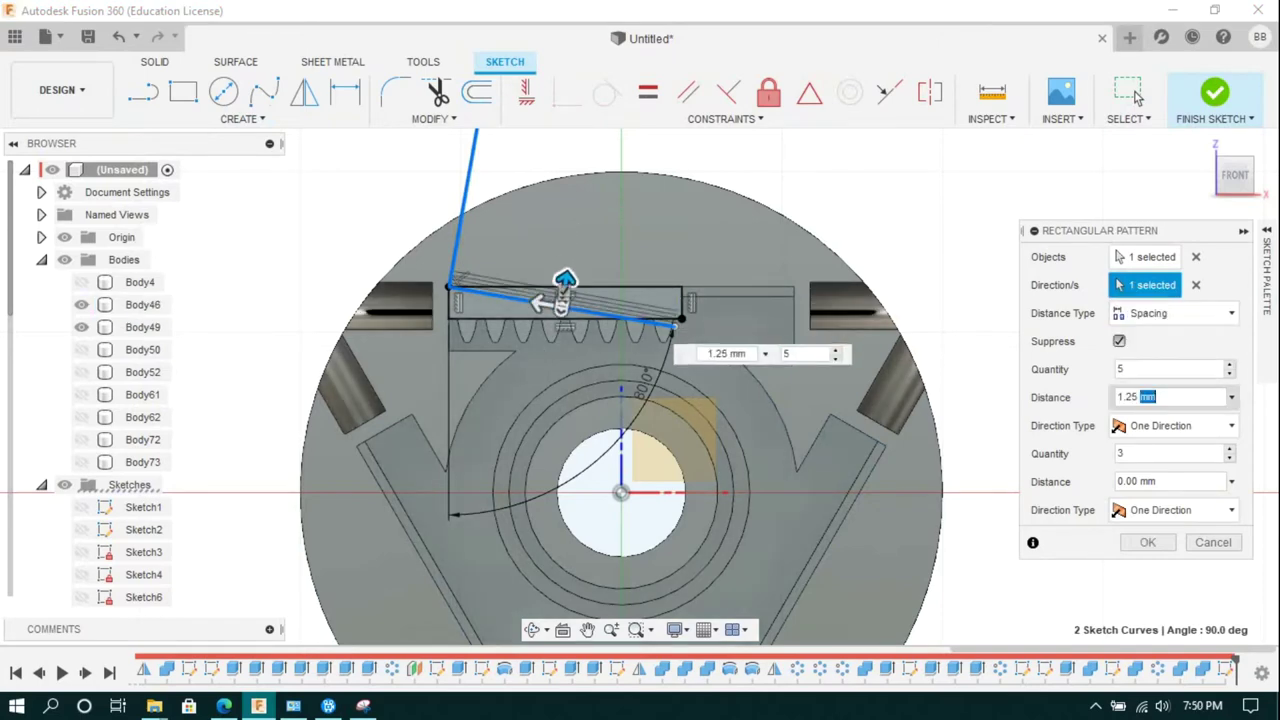
type("2")
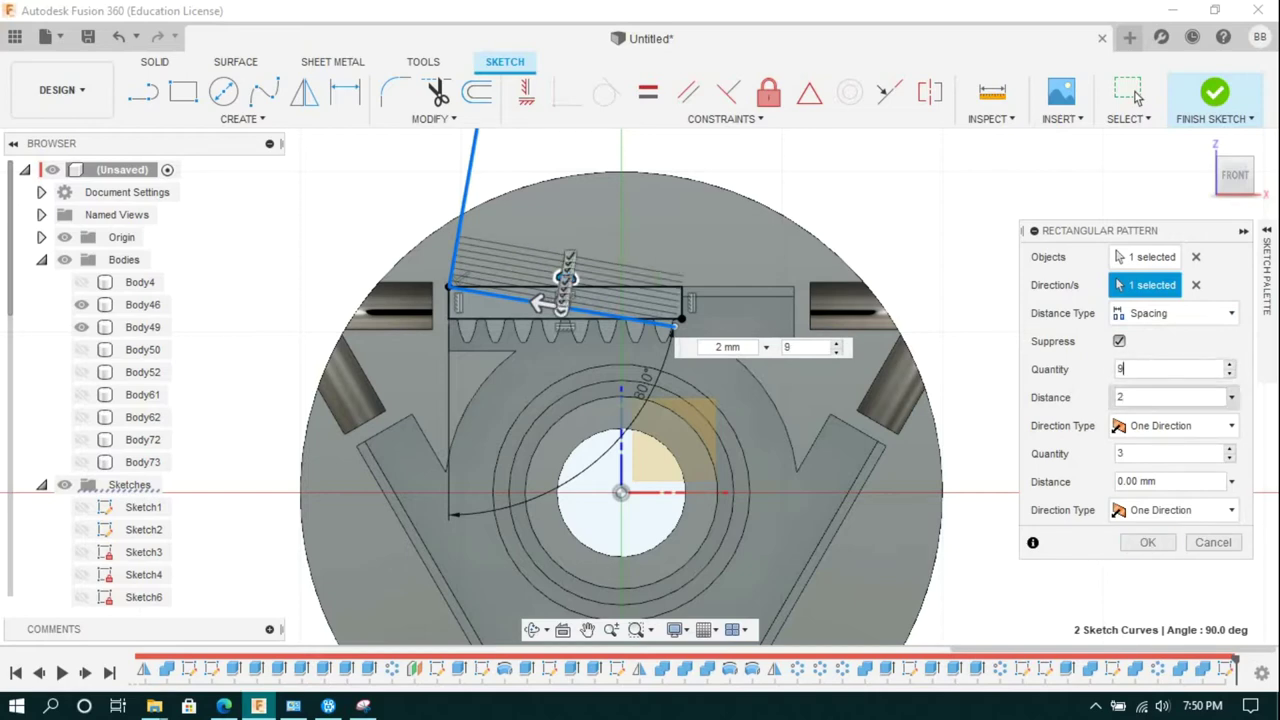
type("3")
type("5")
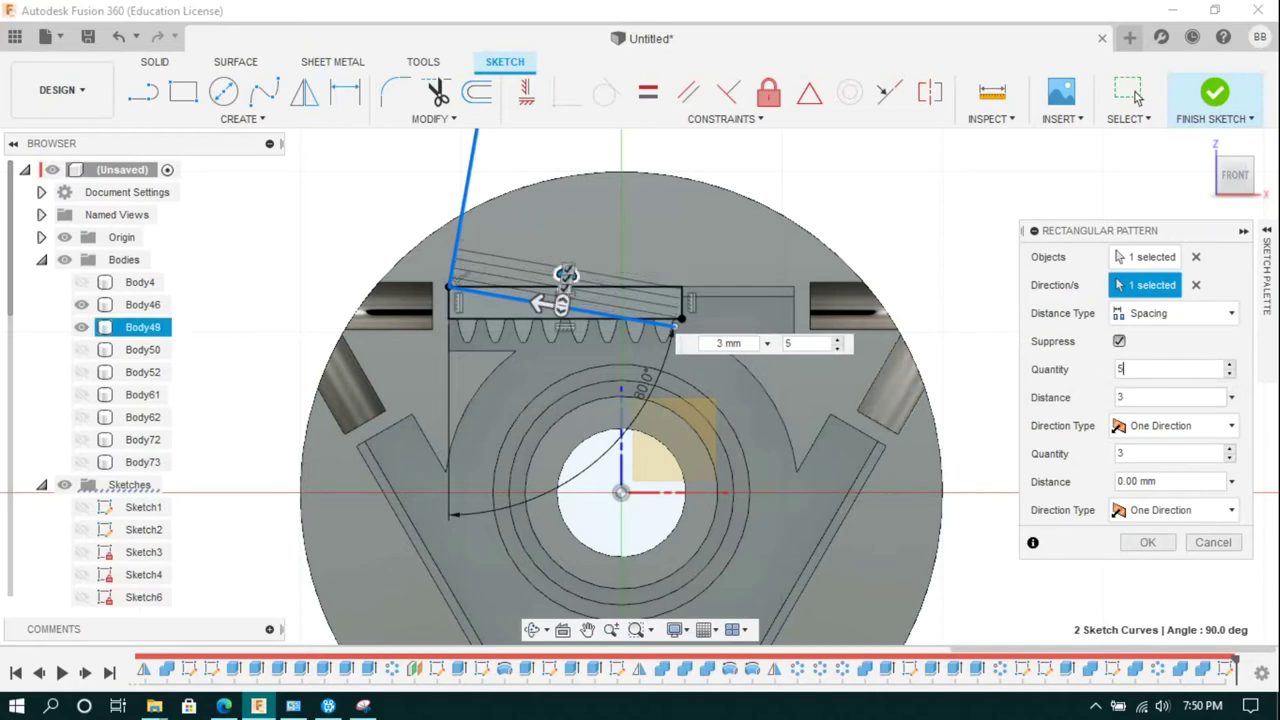
key("Return")
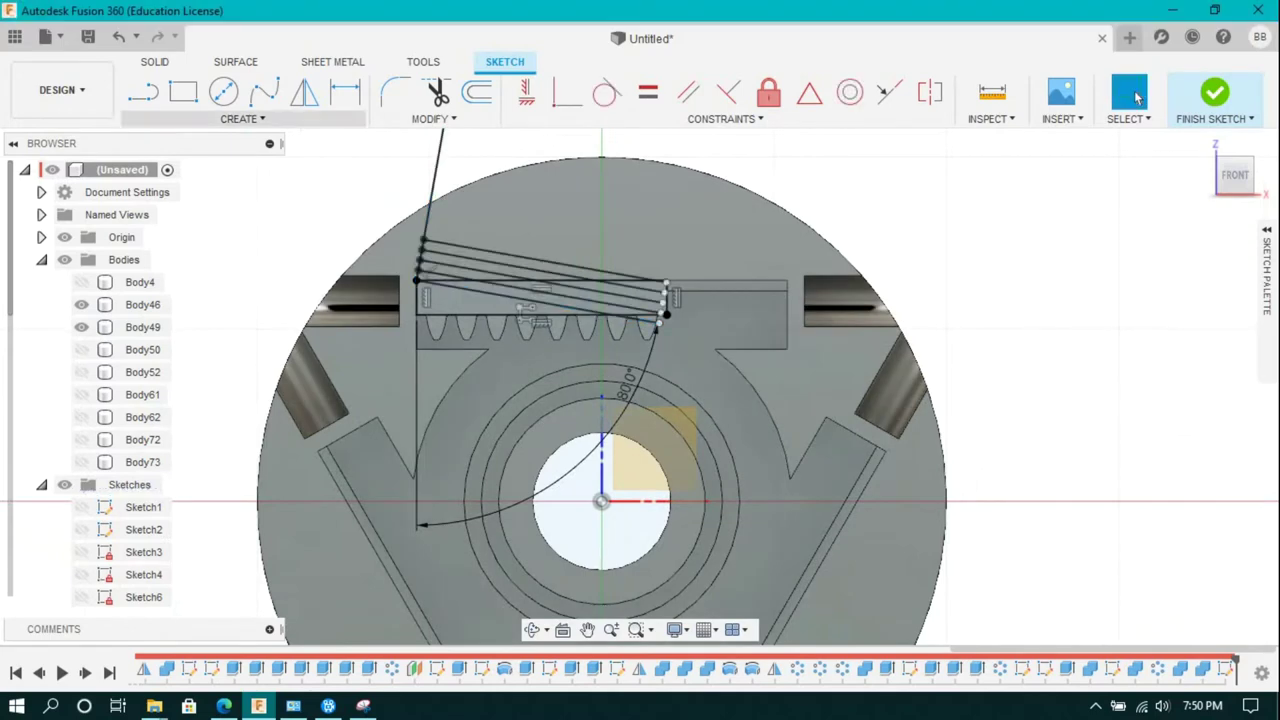
Step: Pattern the slanted line three more times at -3 mm downward, then finish the sketch
key("Return")
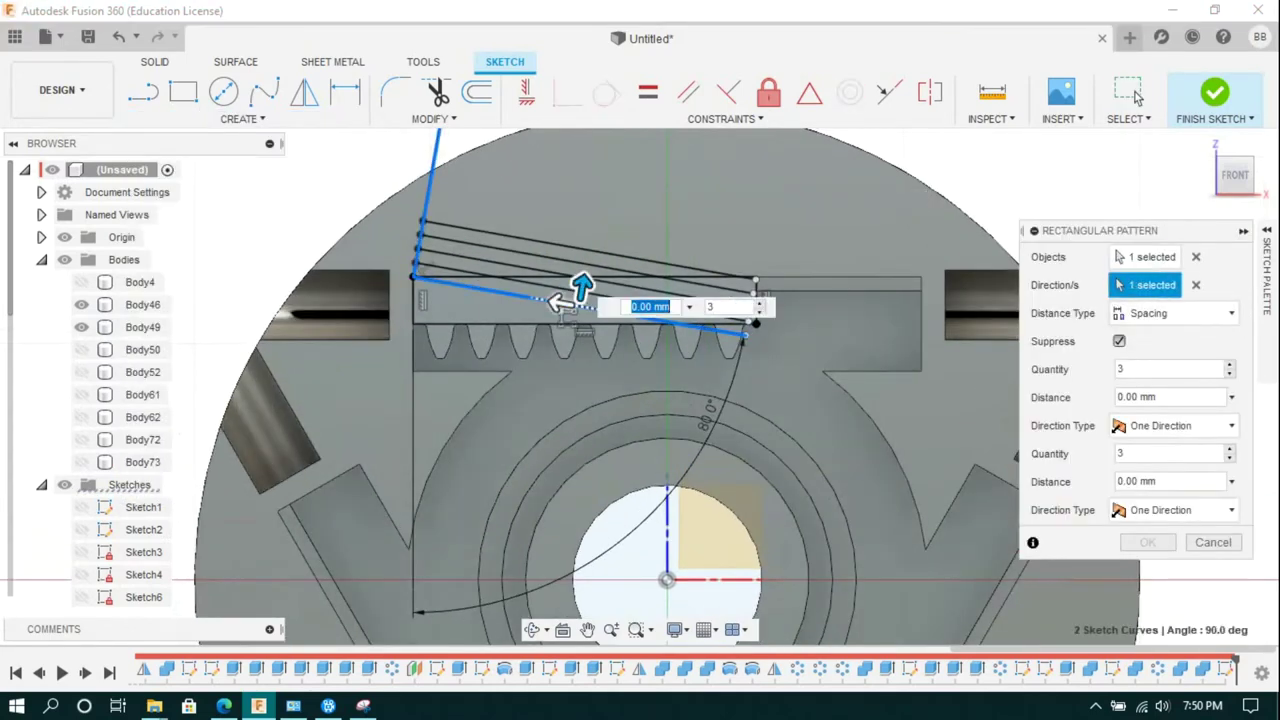
key("Tab")
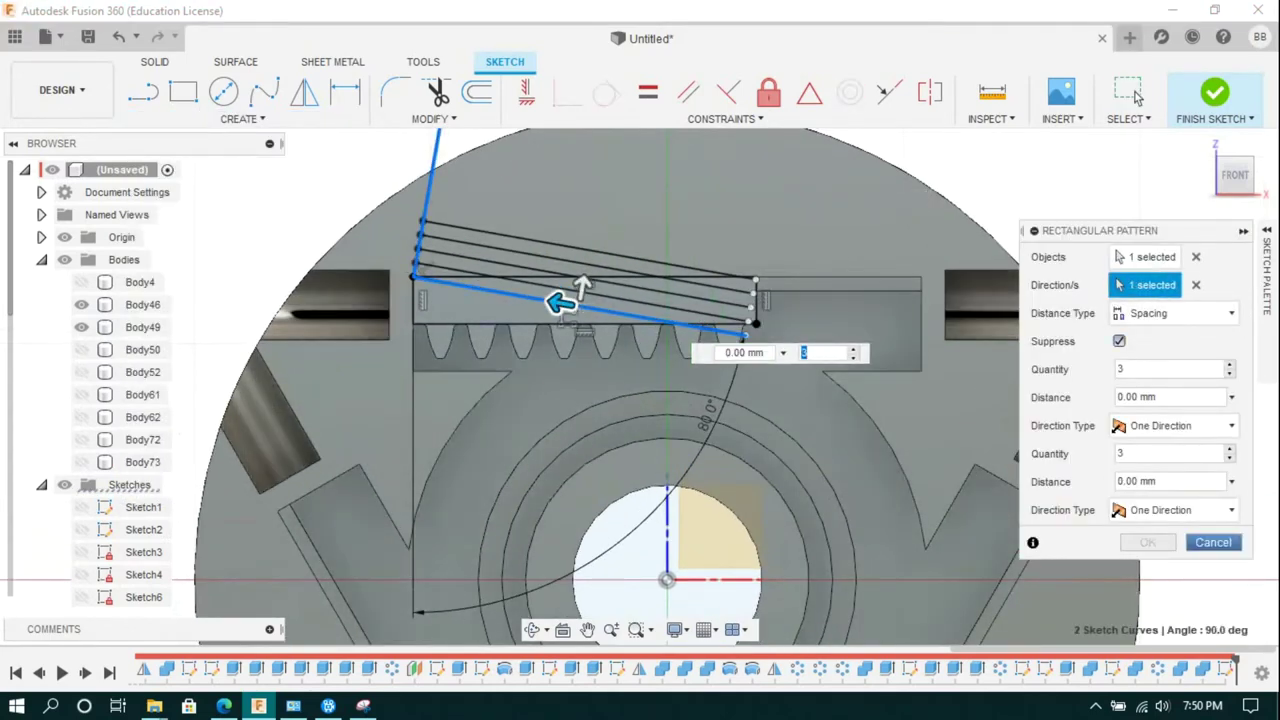
left_click(240, 118)
left_click(220, 446)
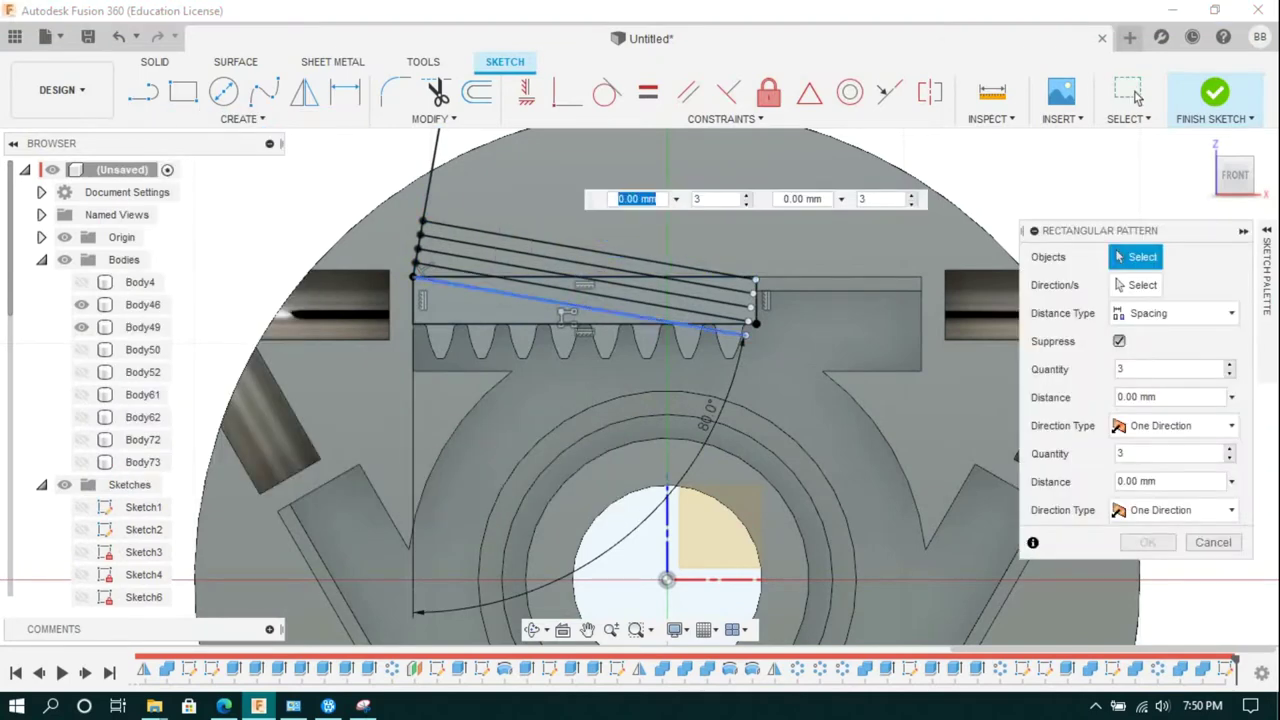
left_click(560, 305)
left_click(557, 303)
type("-3")
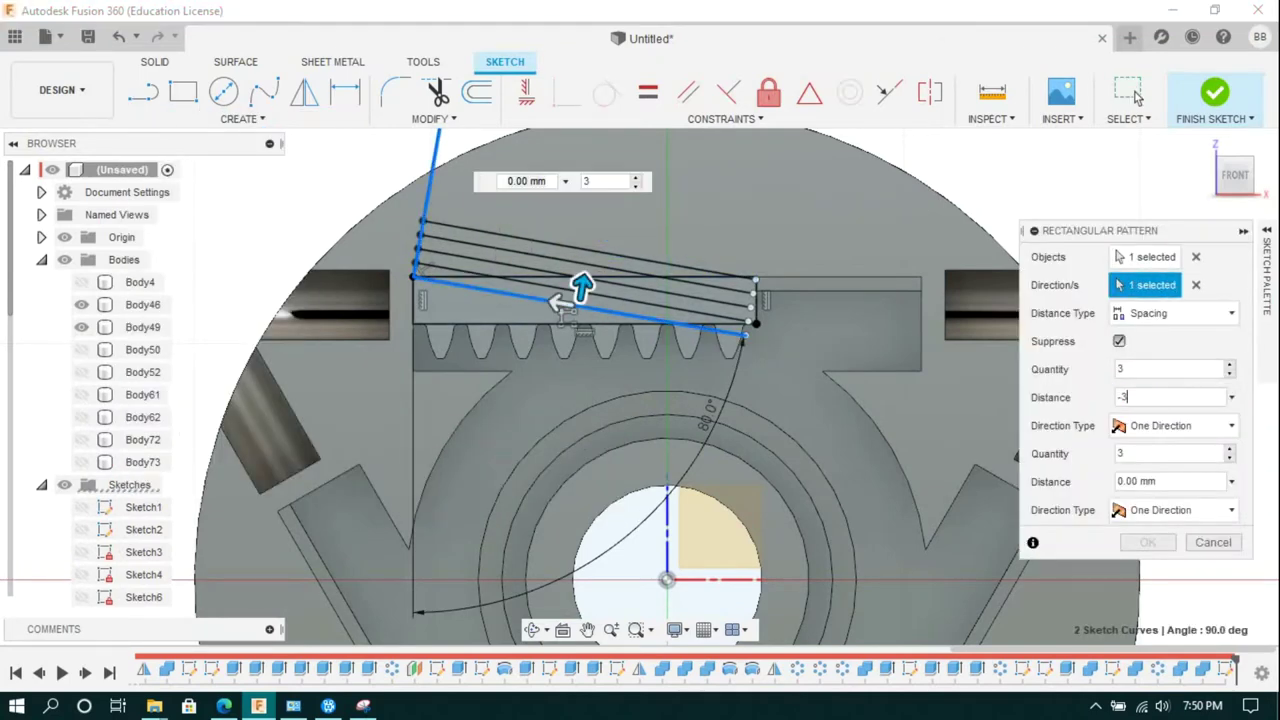
key("Return")
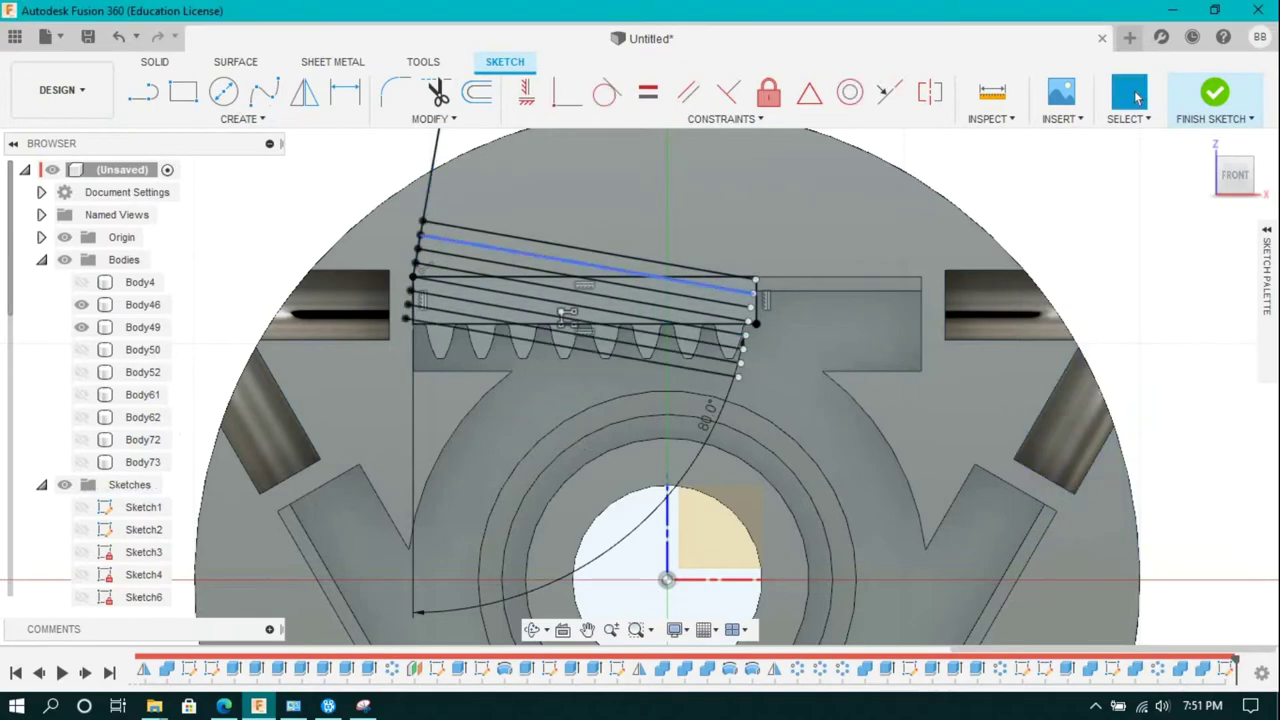
scroll(741, 312, "up", 3)
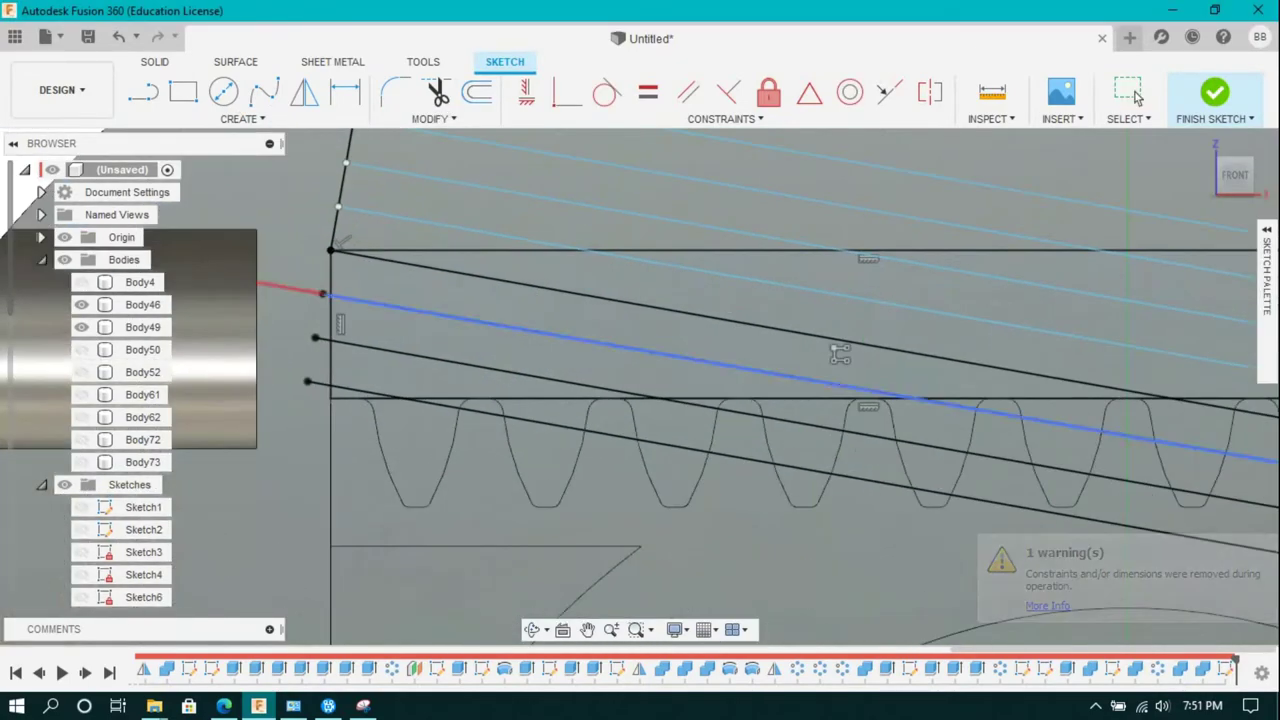
scroll(837, 352, "down", 5)
left_click(1214, 92)
key("e")
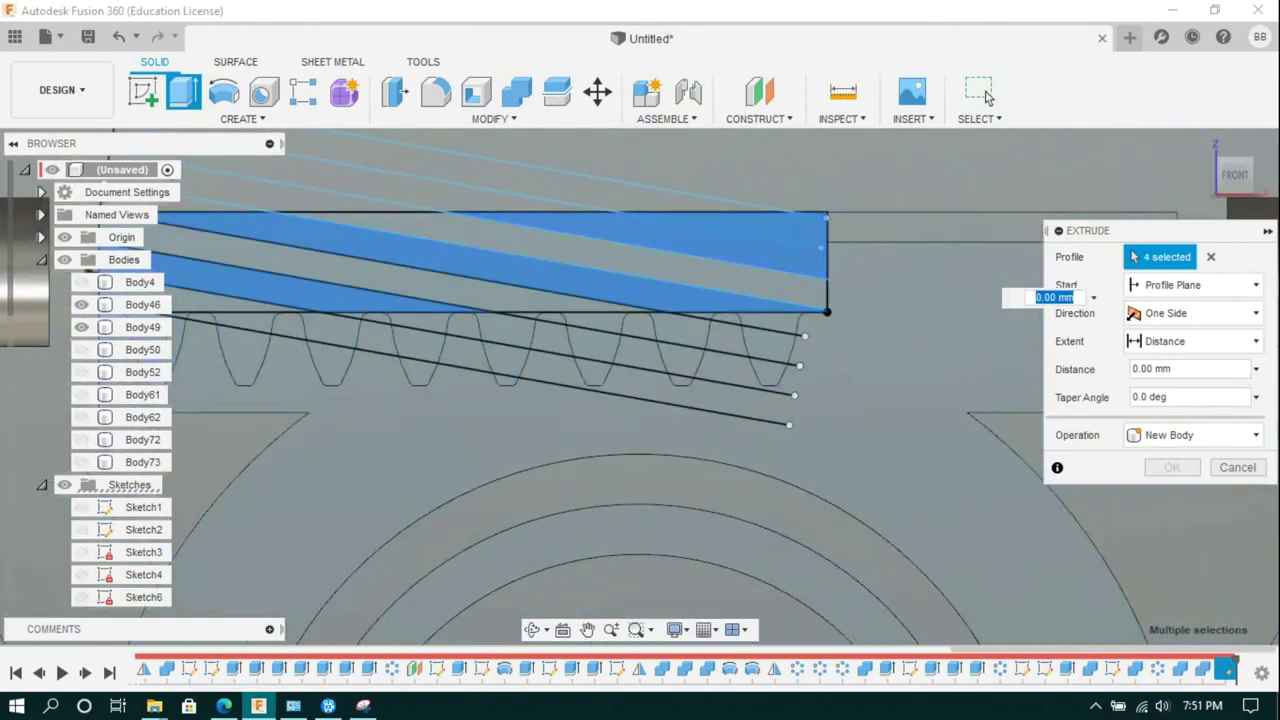
Step: Extrude the five slanted strip profiles 3 mm to create Body74–Body78
left_click(985, 95)
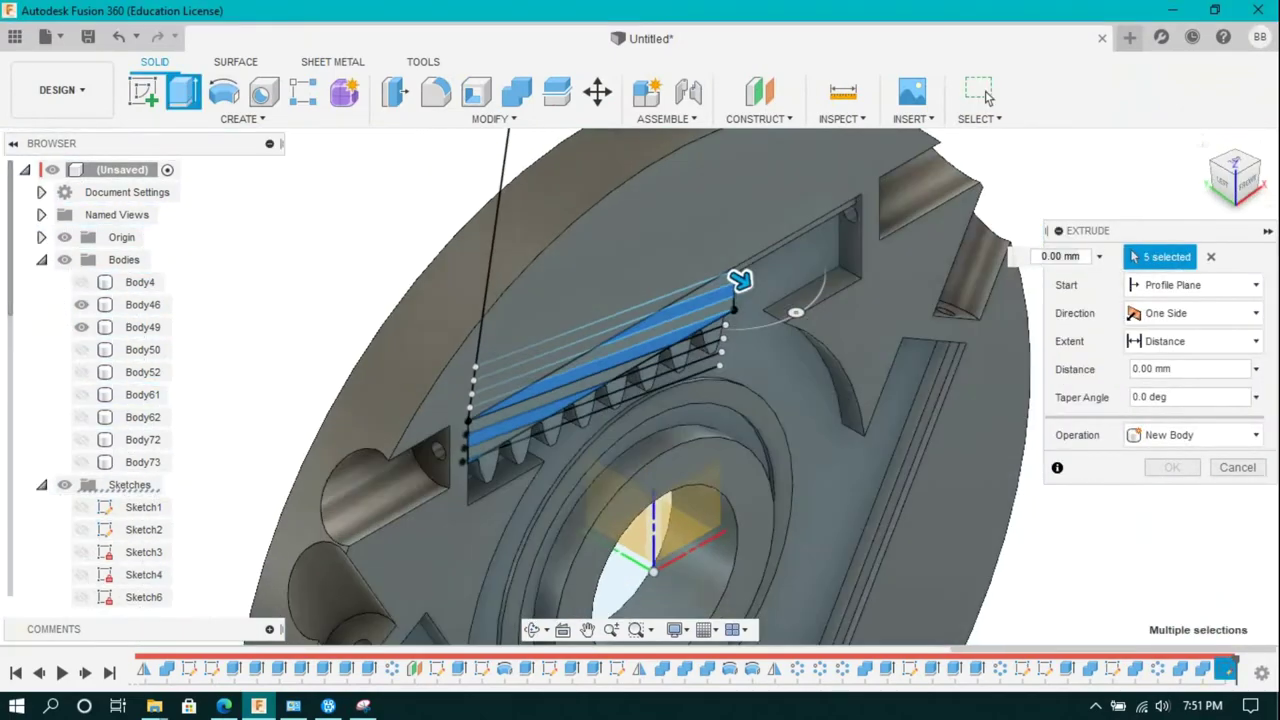
type("3")
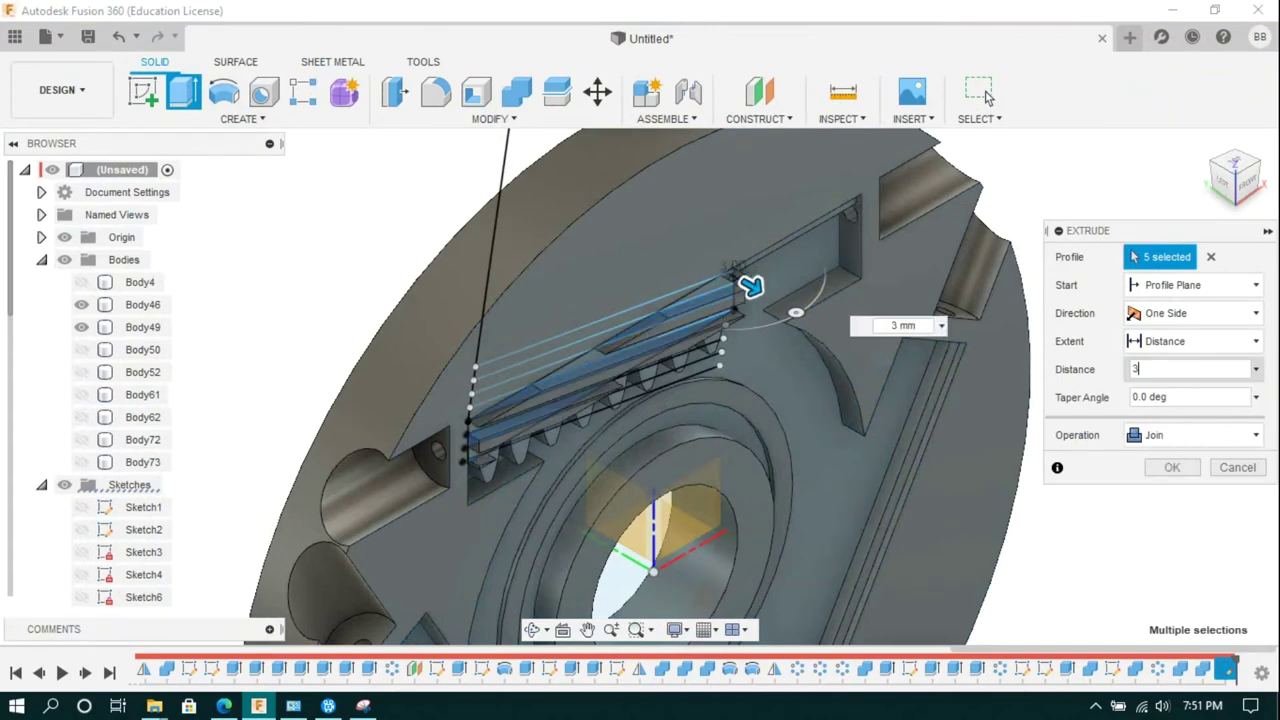
key("Return")
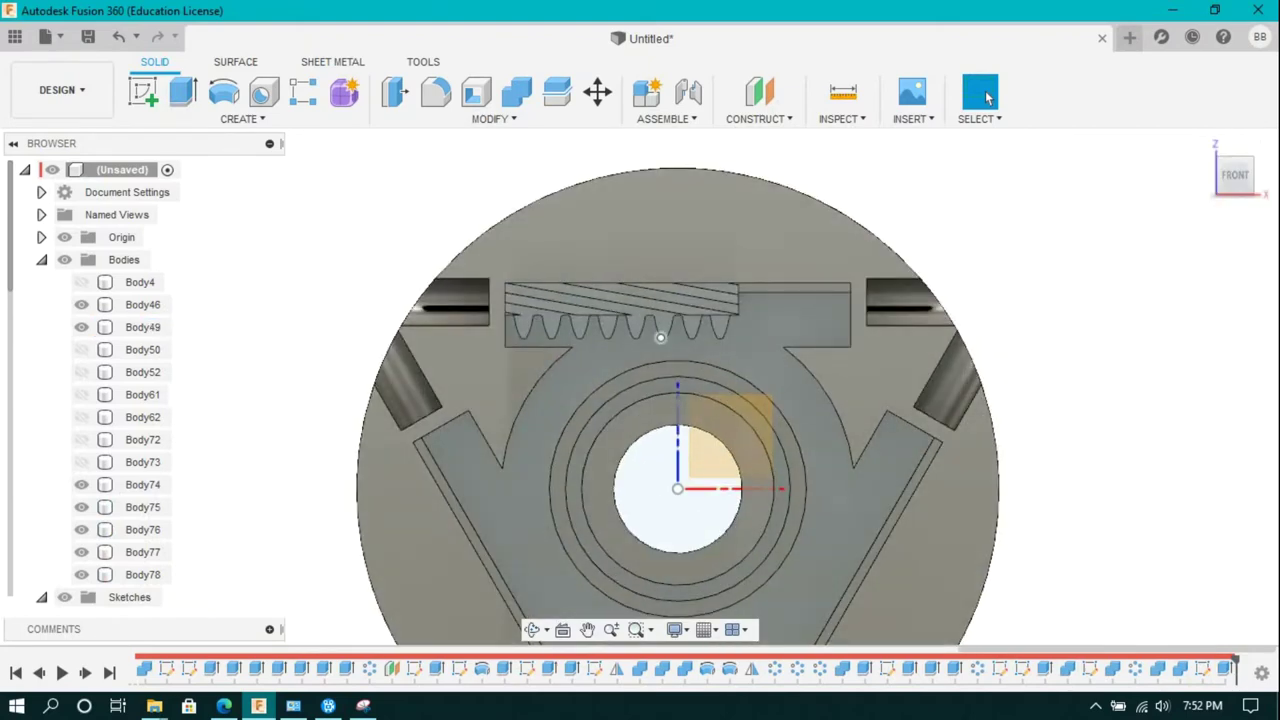
mouse_move(143, 91)
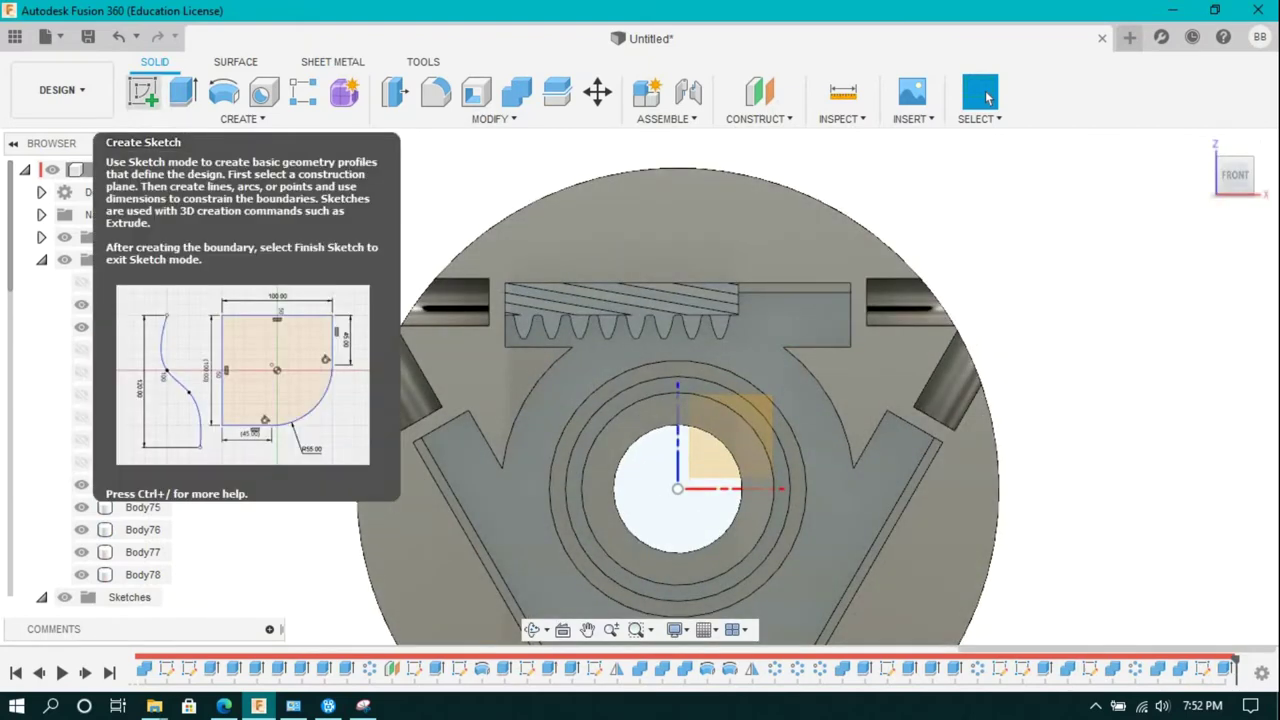
Step: Start a sketch on the front plane and draw a rectangle over the rack
left_click(714, 440)
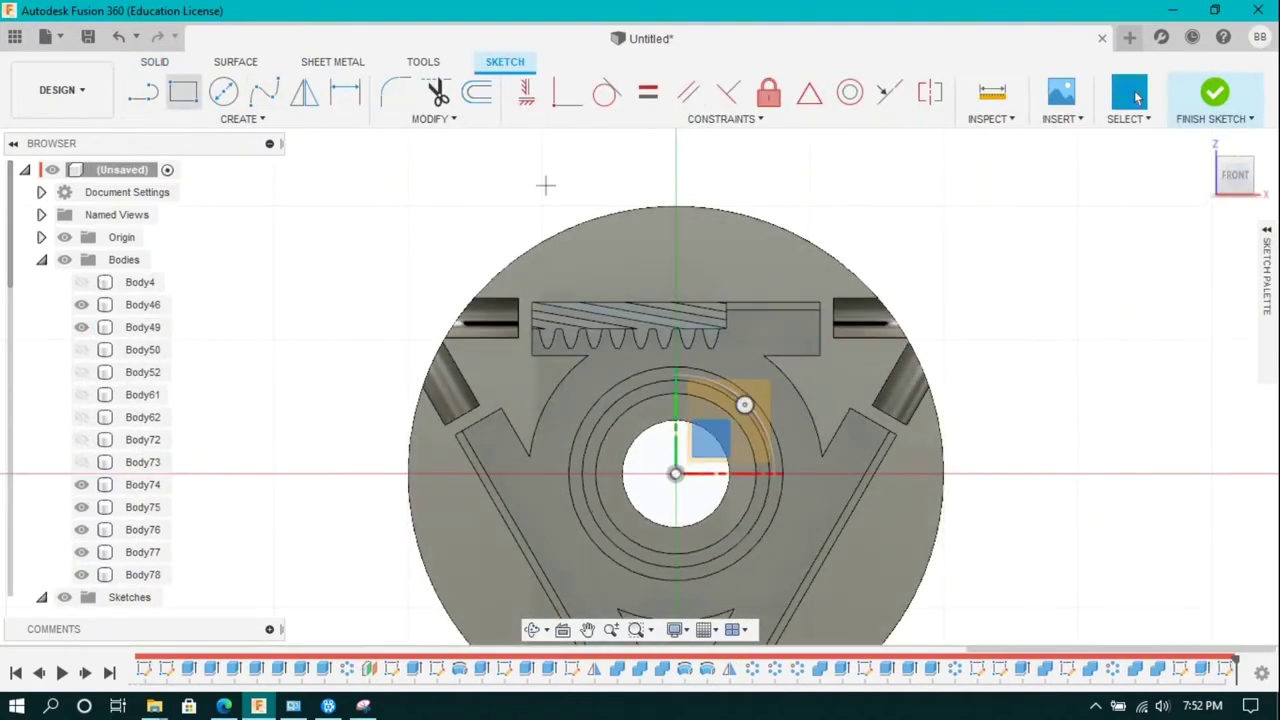
key("r")
left_click(645, 183)
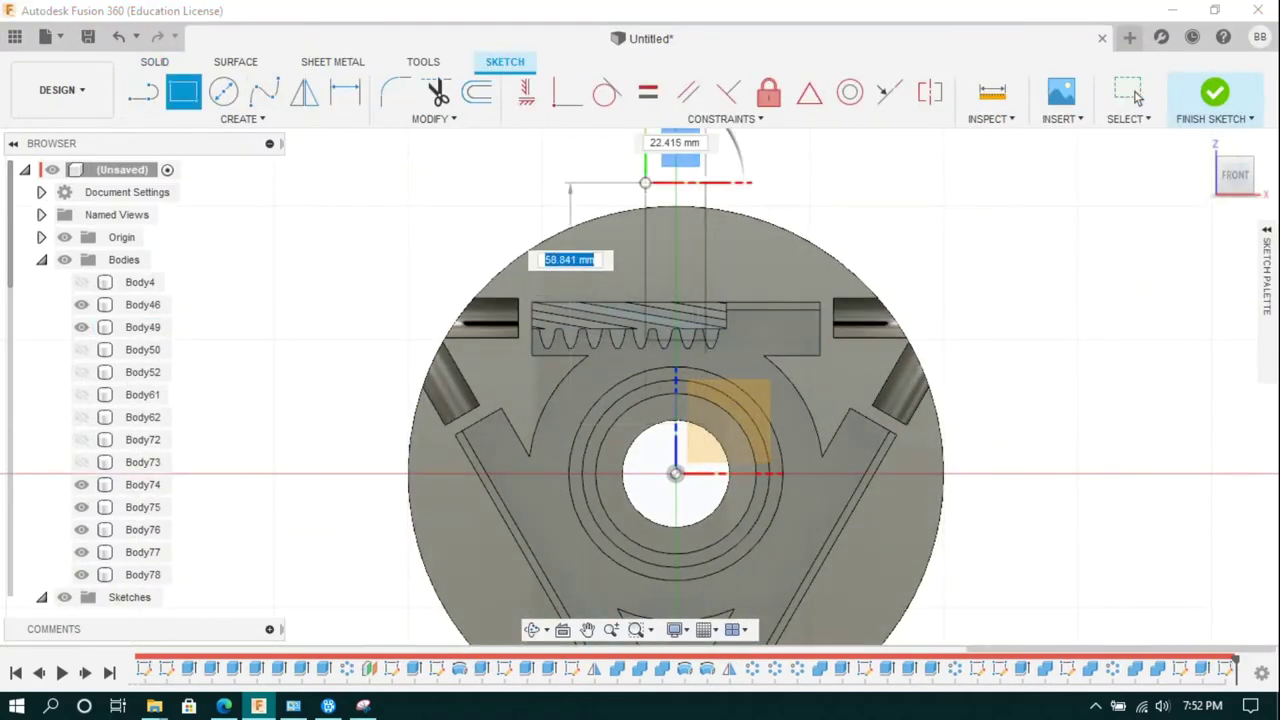
left_click(705, 340)
scroll(716, 260, "up", 3)
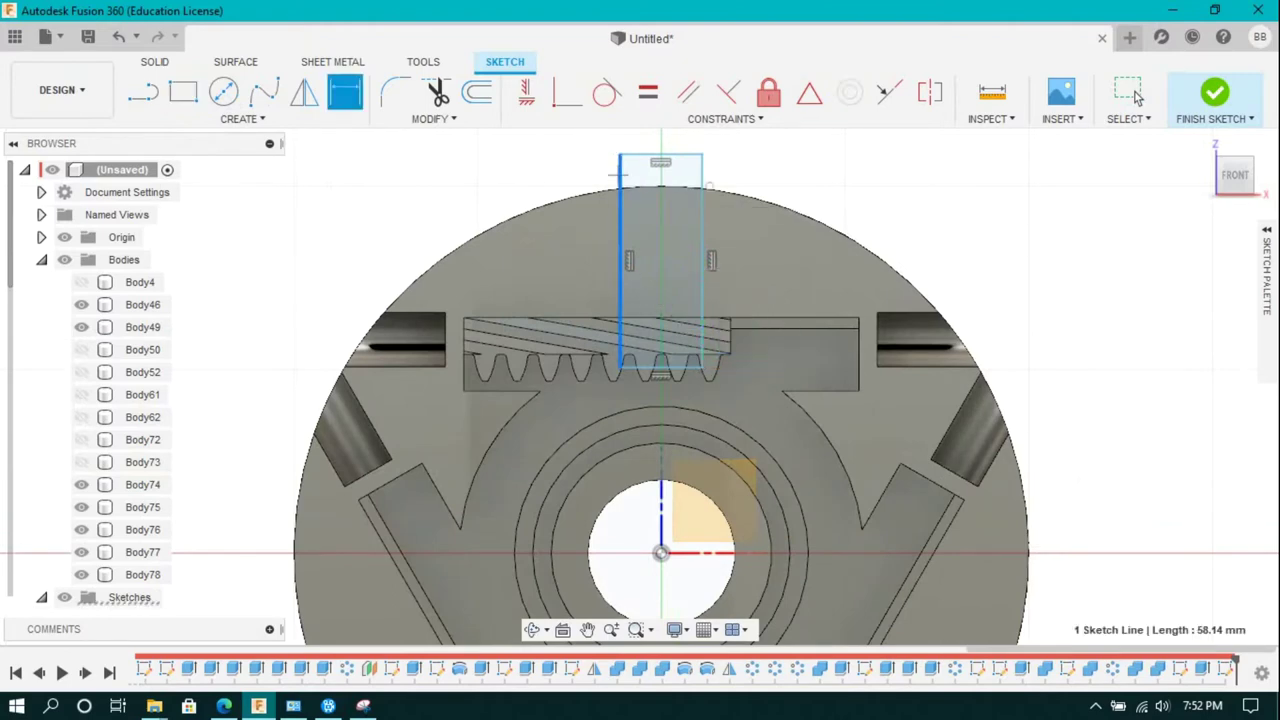
Step: Dimension the rectangle 20 mm wide, with its left edge 10 mm from centre
left_click(702, 240)
left_click(745, 165)
type("20")
key("Return")
left_click(645, 522)
type("10")
key("Return")
Step: Draw a circle around the disc centre and dimension it Ø195
left_click(223, 91)
scroll(627, 214, "down", 2)
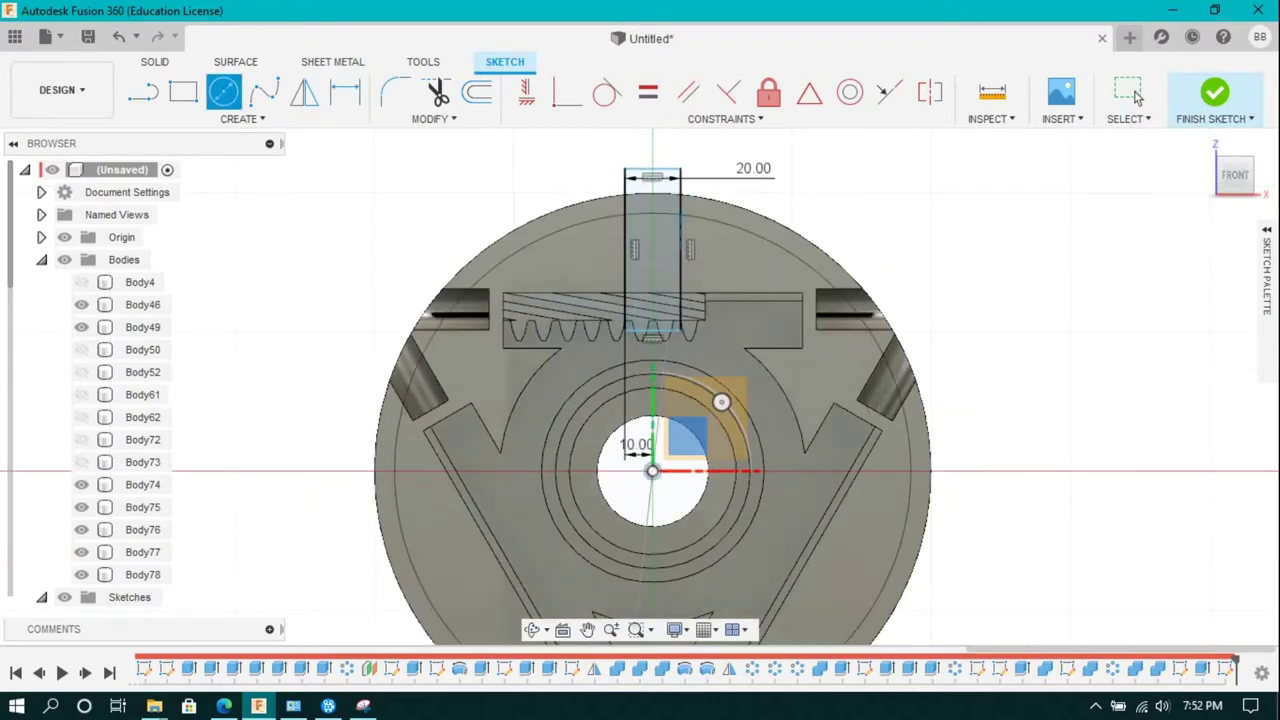
key("d")
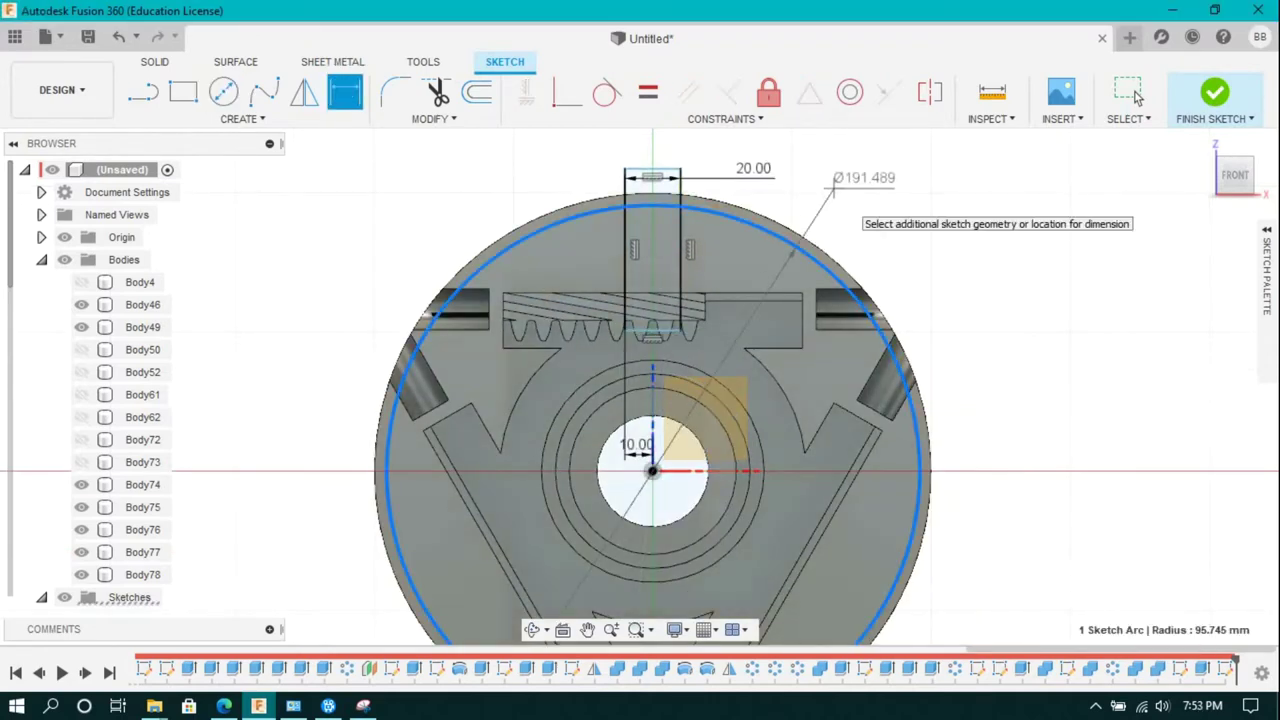
left_click(840, 180)
type("195")
key("Return")
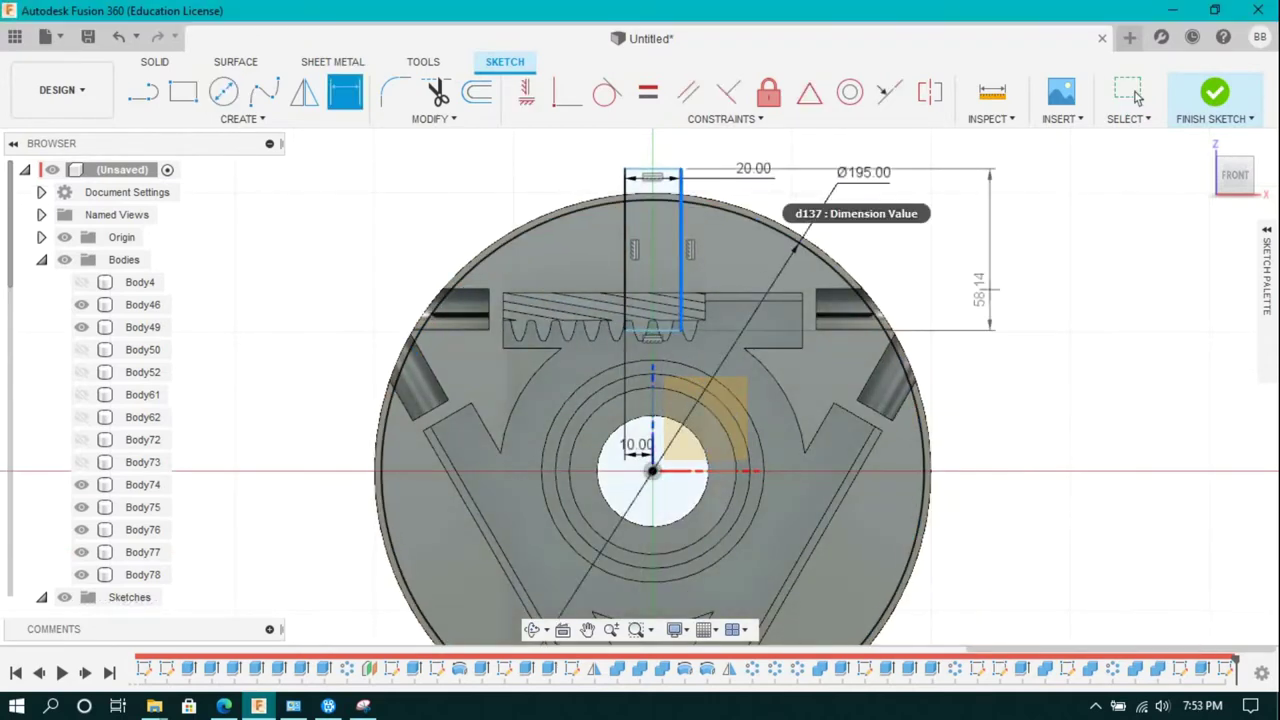
Step: Dimension the rectangle 70 mm tall, with its bottom edge 40 mm above centre
left_click(952, 297)
type("70")
key("Return")
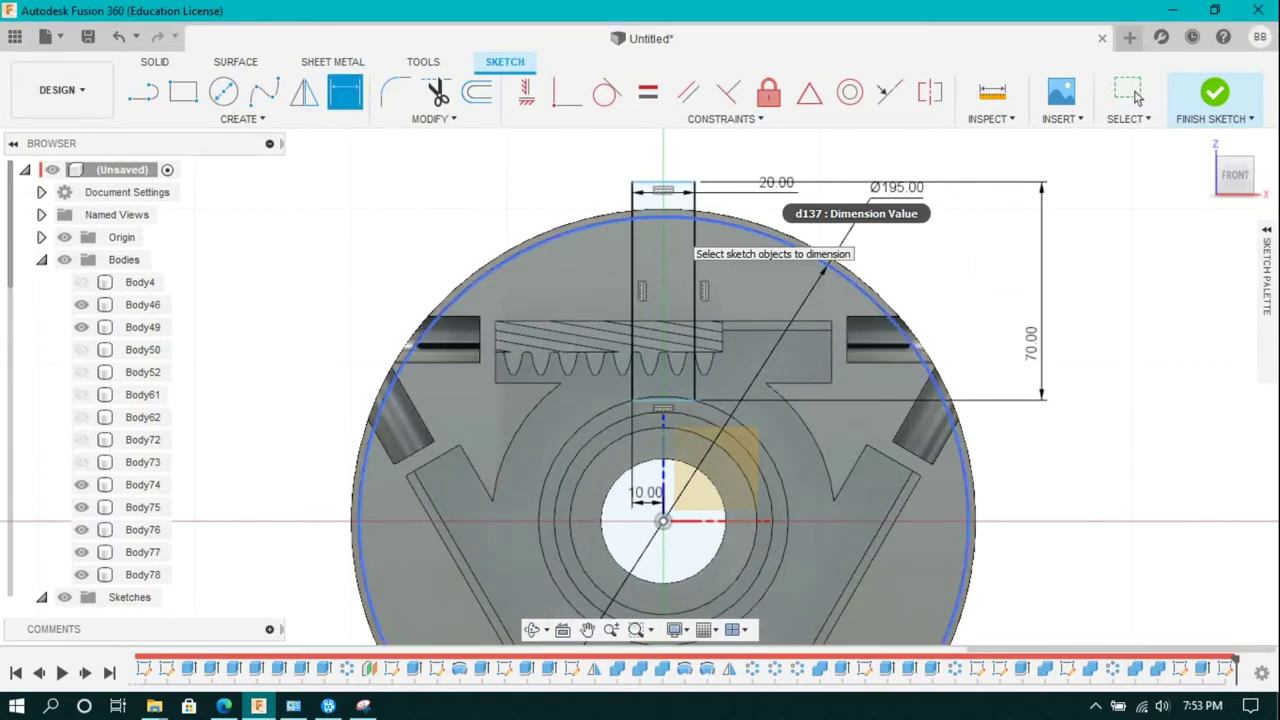
left_click(1115, 440)
type("40")
key("Return")
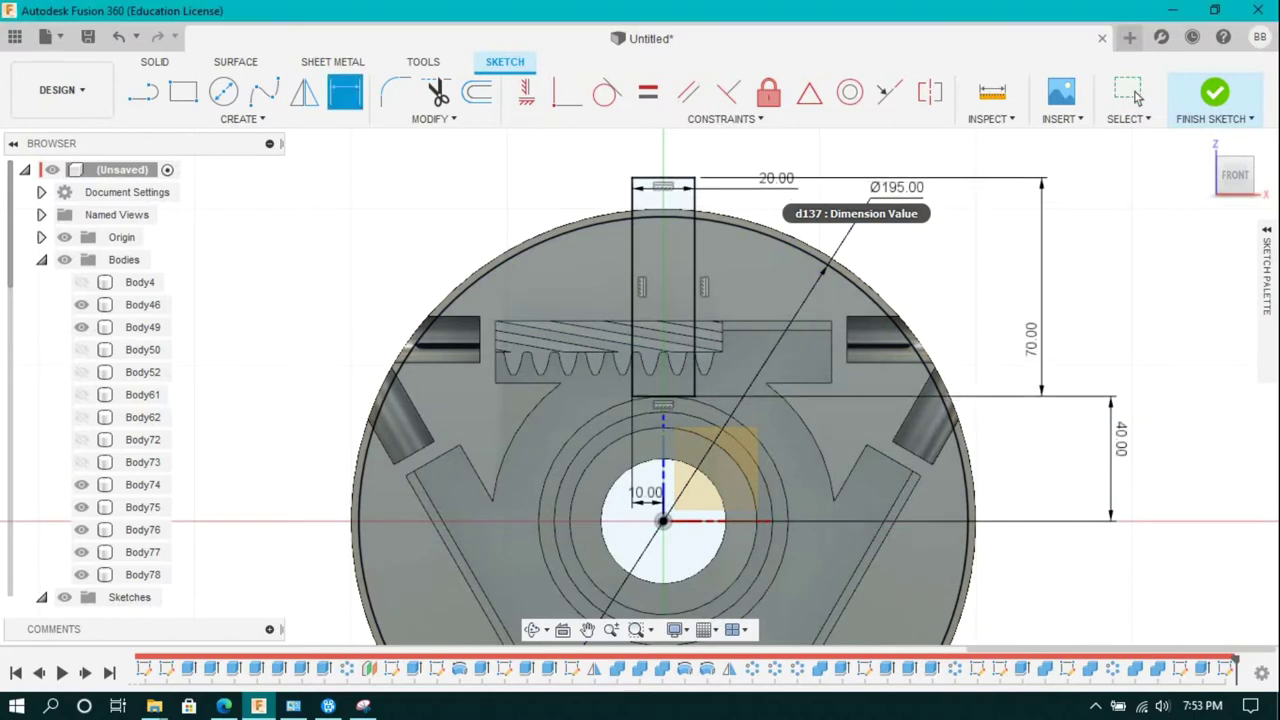
key("l")
scroll(656, 453, "up", 3)
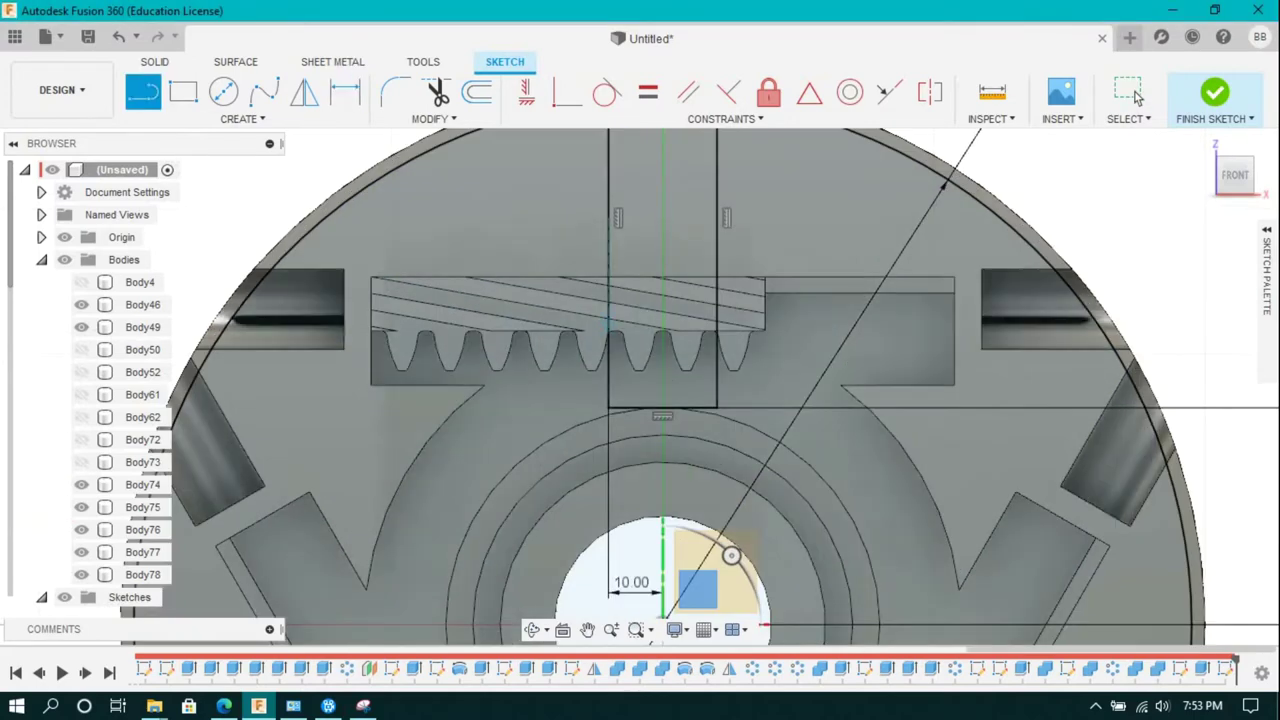
Step: Draw a line from the rectangle's top-left corner angled at 10°
middle_click_drag(620, 300, 607, 623)
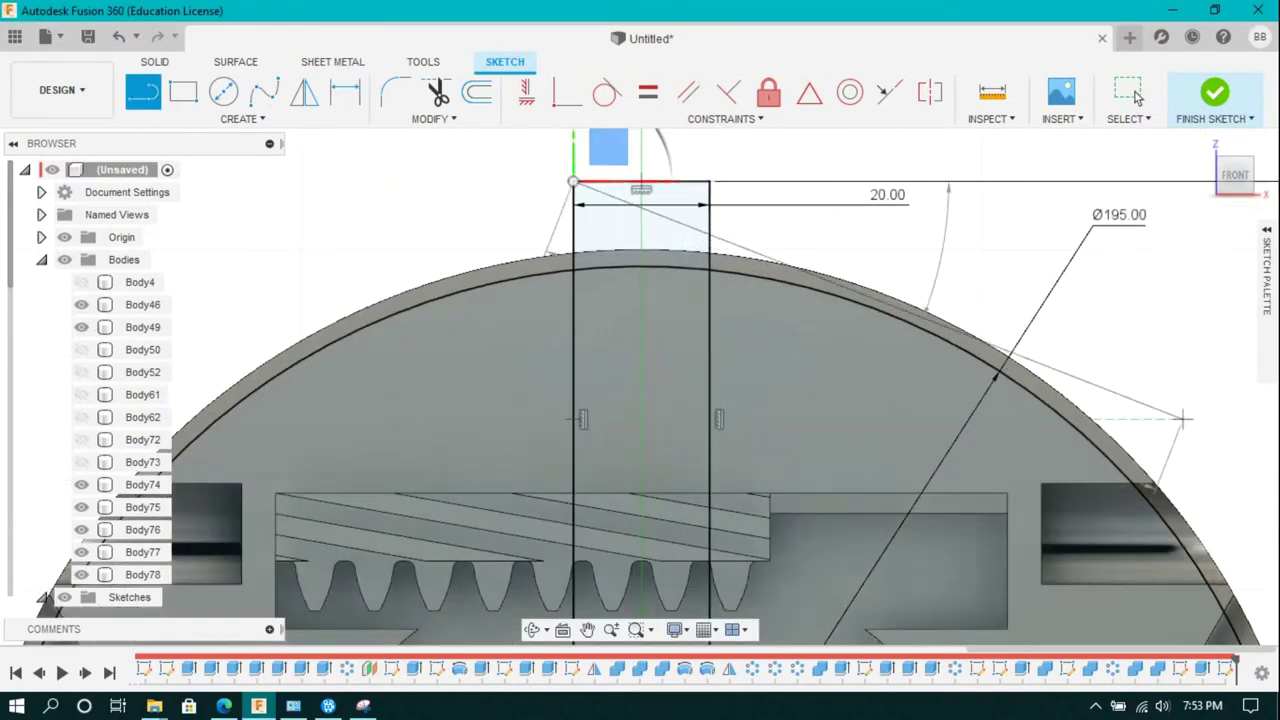
left_click(1218, 430)
type("10")
key("Return")
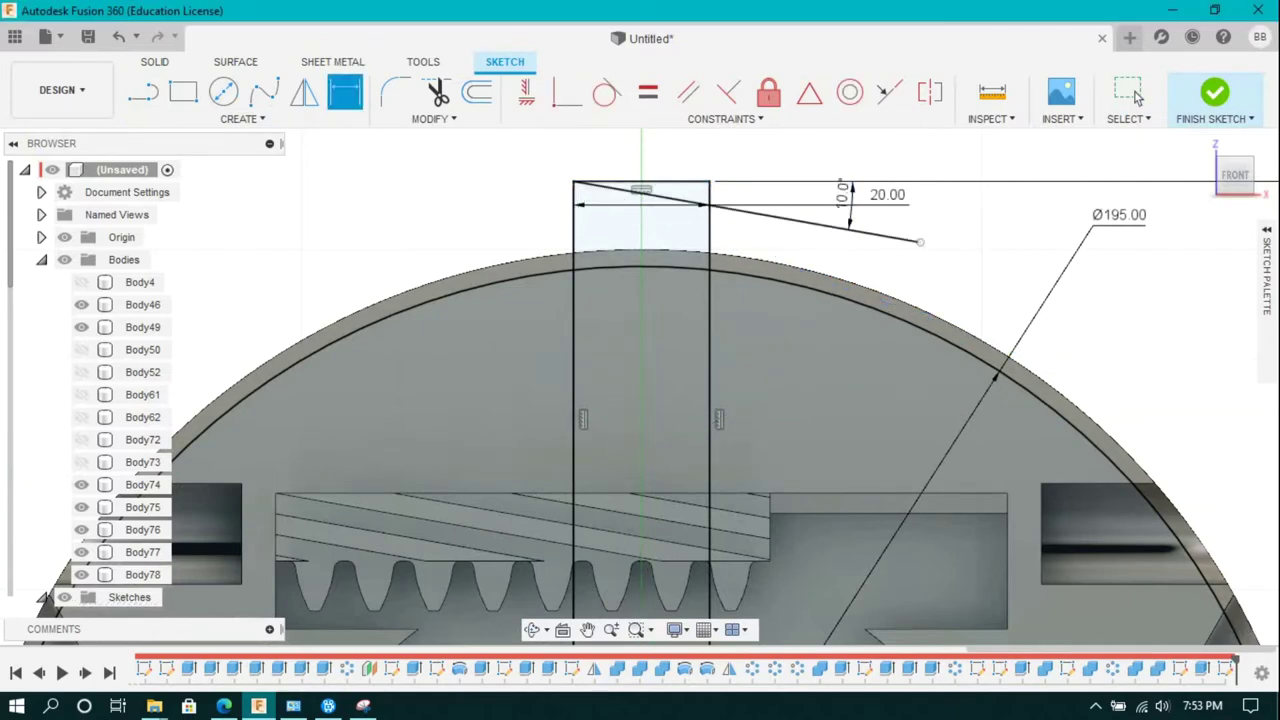
Step: Zoom out and draw a short line from the jaw rectangle's corner down and left
key("F6")
left_click(240, 118)
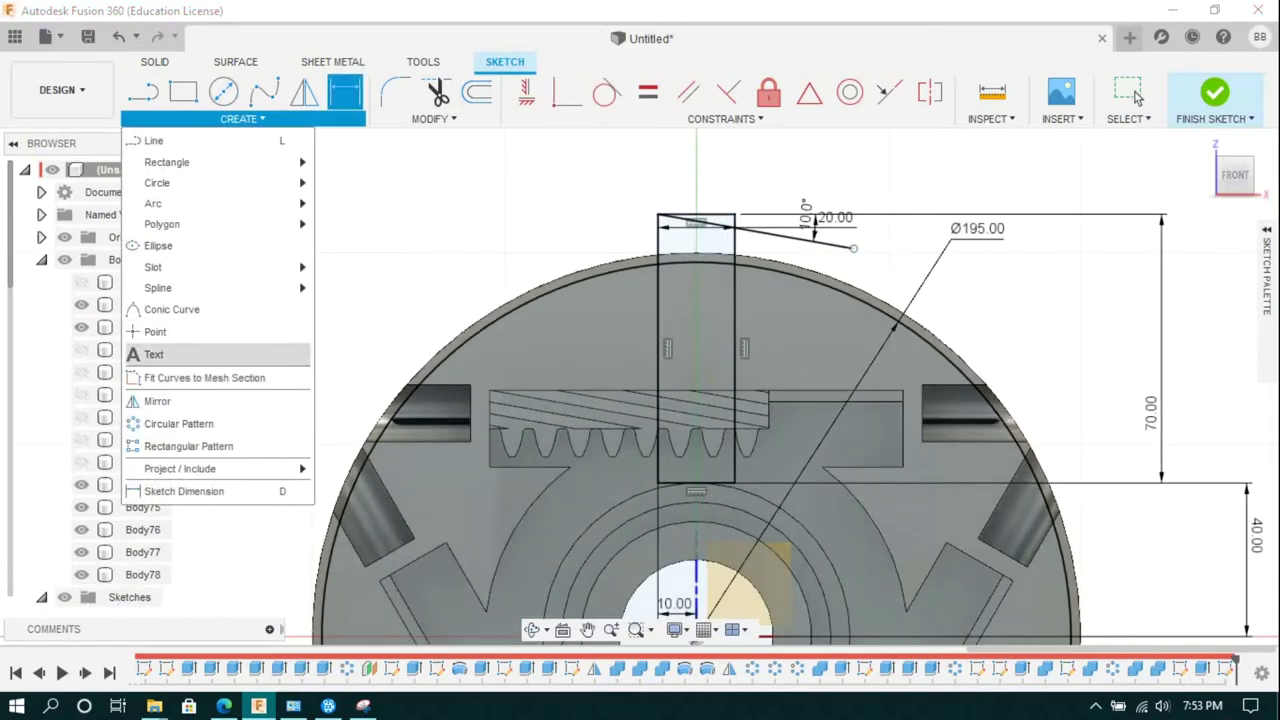
key("Escape")
left_click(657, 215)
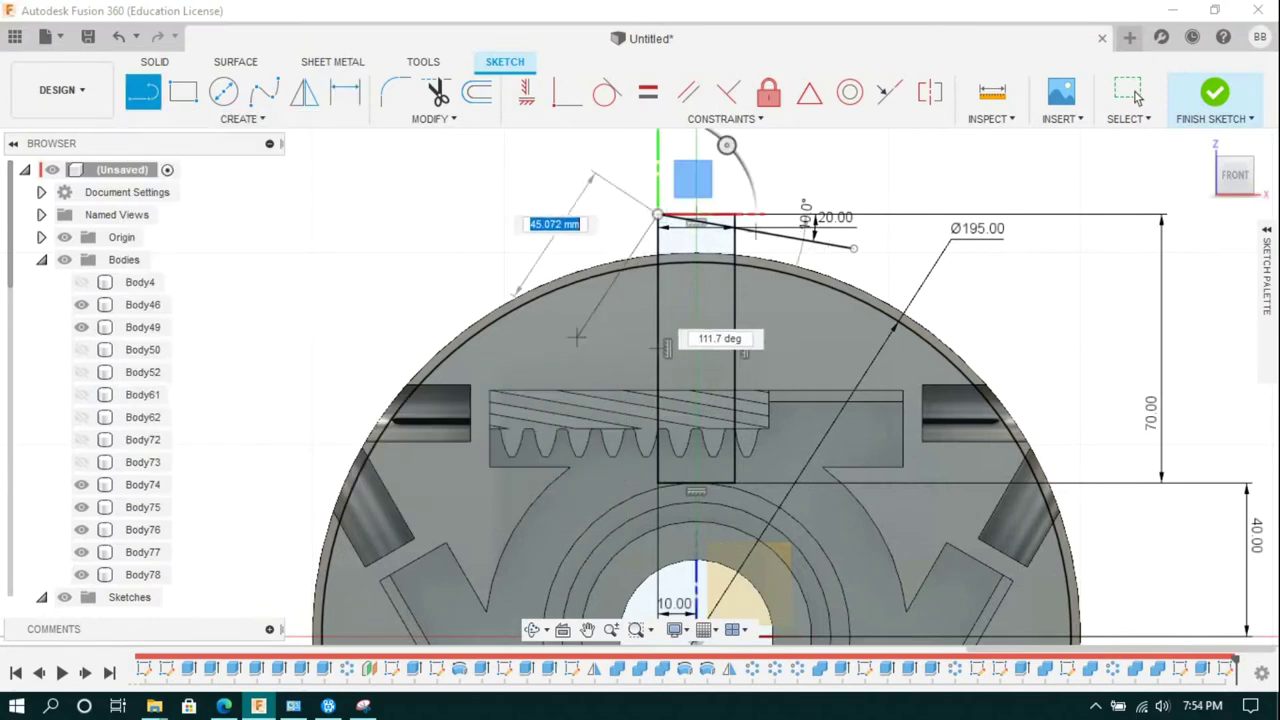
left_click(547, 271)
left_click(567, 92)
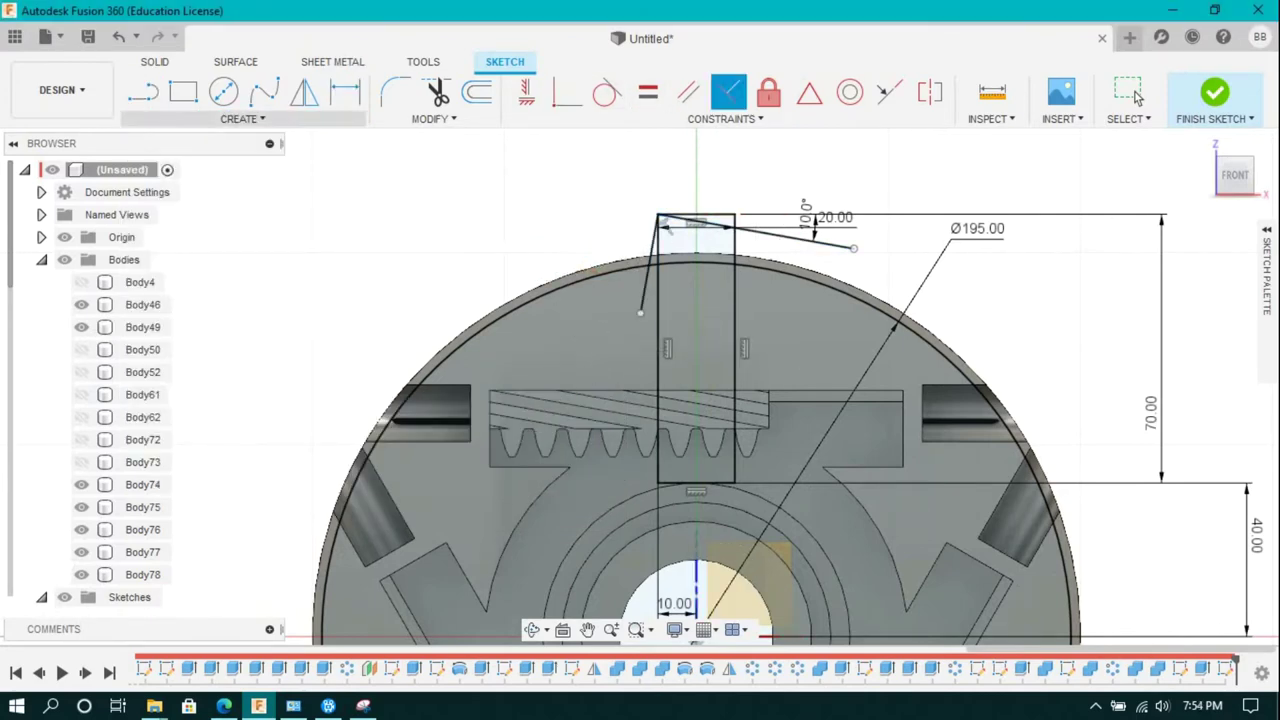
left_click(240, 118)
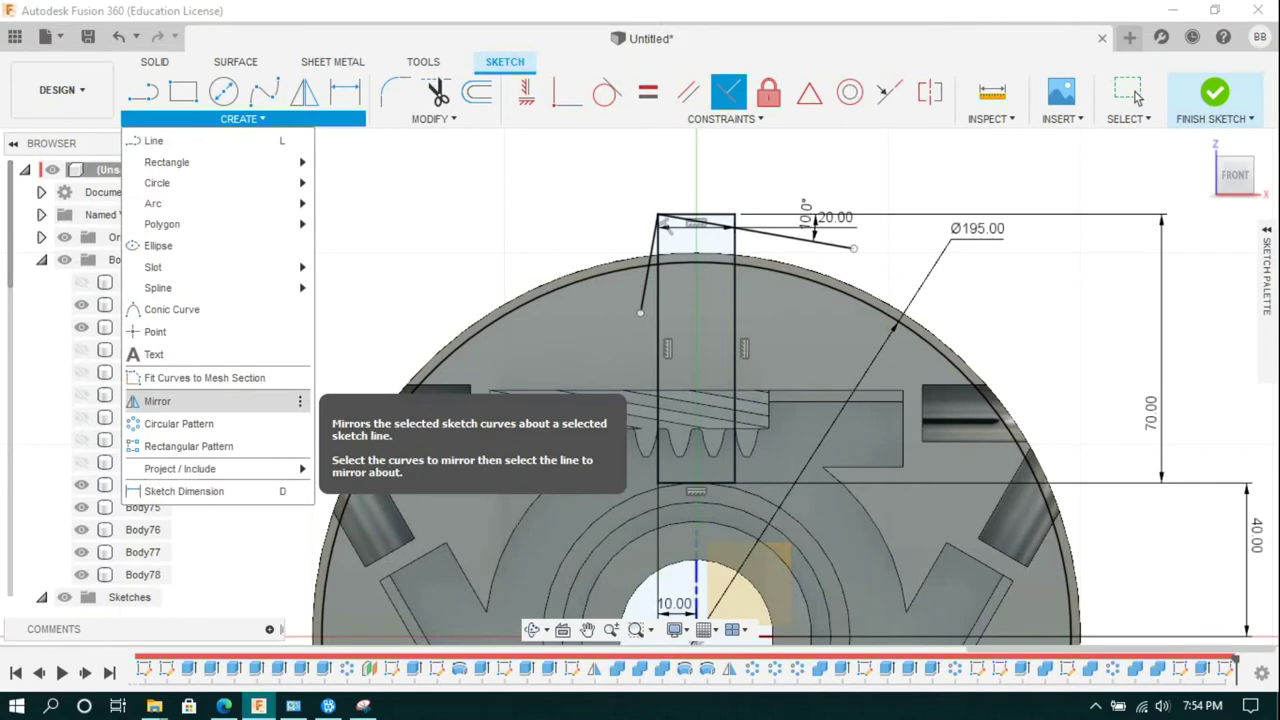
Step: Try a rectangular pattern of the short sloped line, then cancel it
left_click(188, 446)
left_click(768, 234)
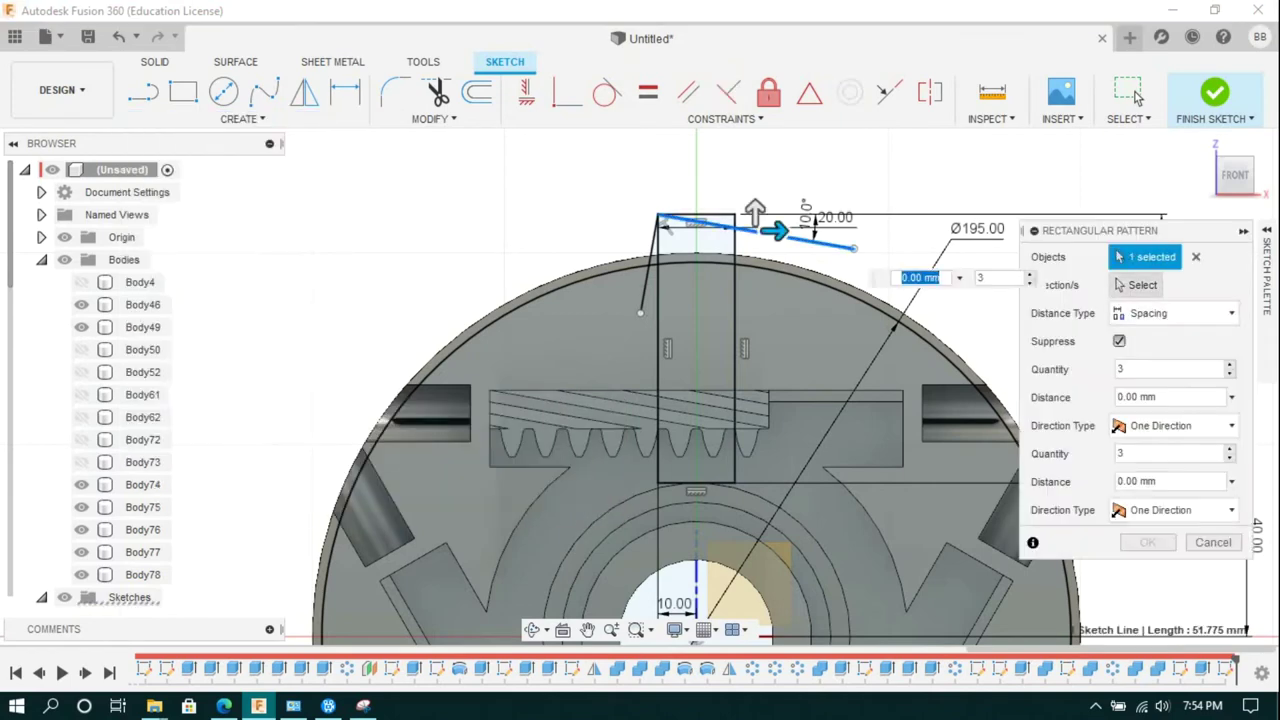
left_click(768, 234)
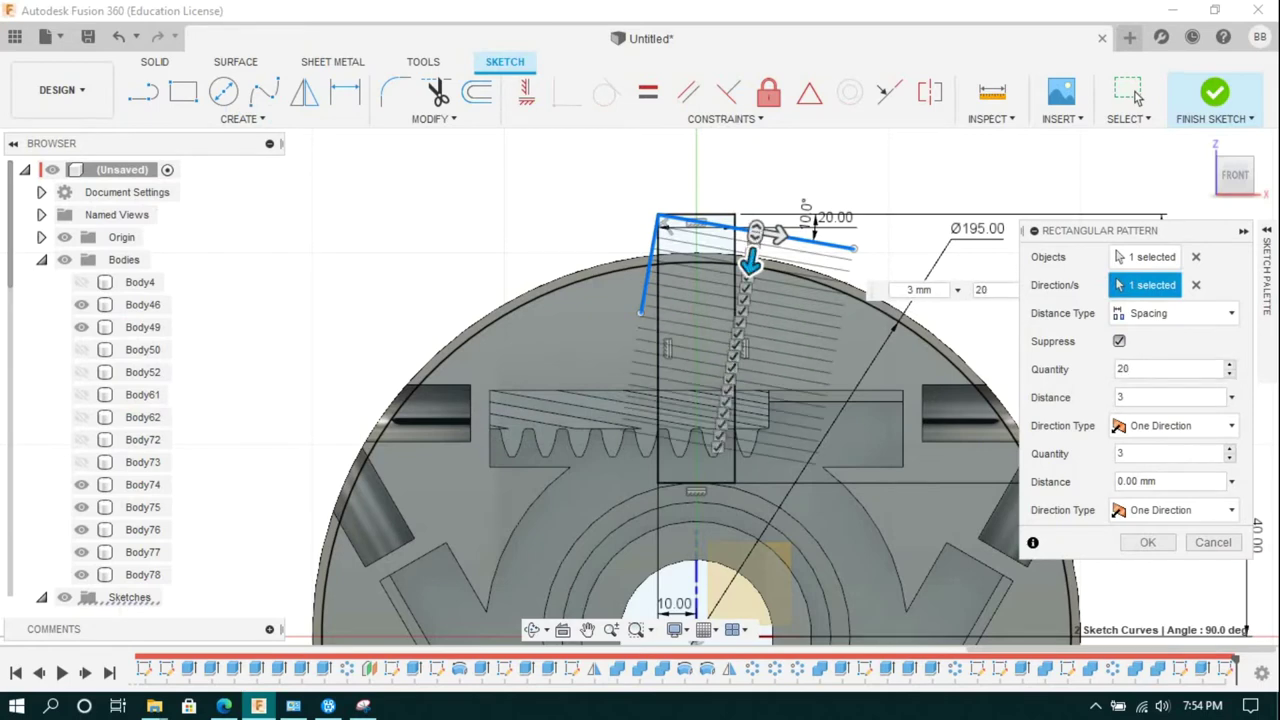
left_click(1136, 96)
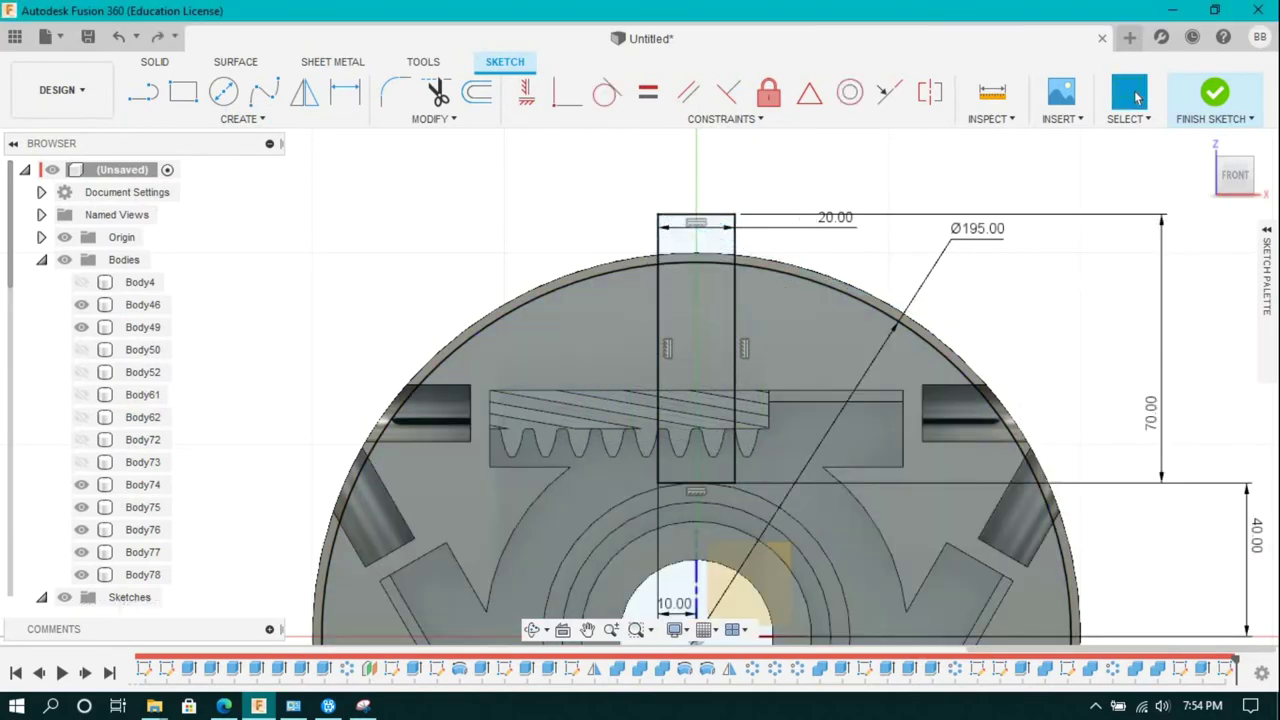
Step: Draw a long line across the disc, constrained parallel to the slope and through the point
left_click(469, 180)
left_click(1180, 433)
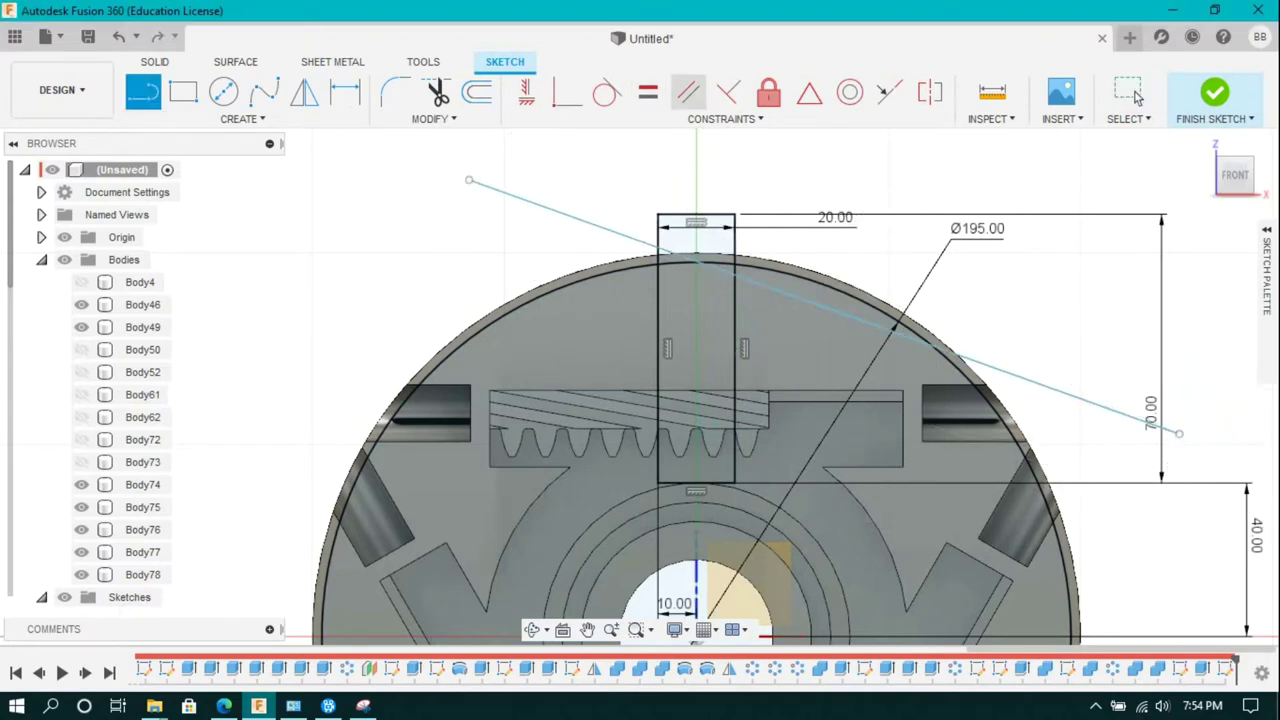
left_click(823, 318)
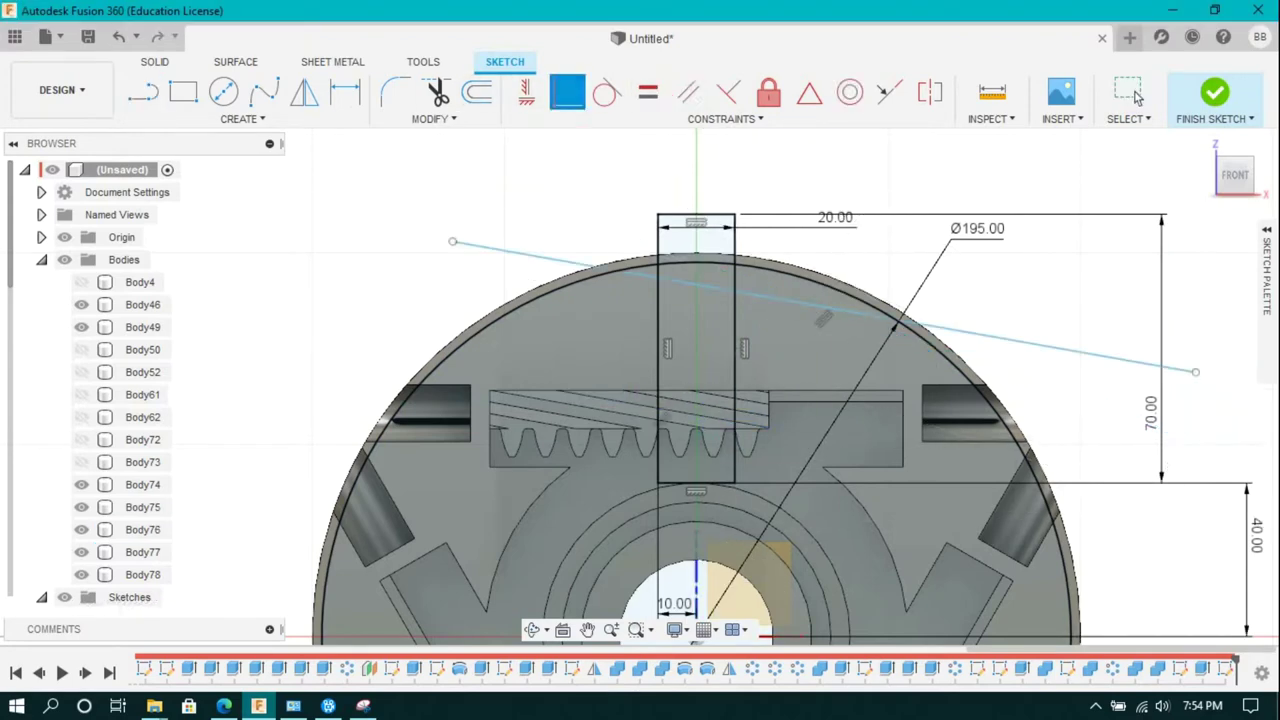
left_click(768, 428)
scroll(700, 430, "up", 3)
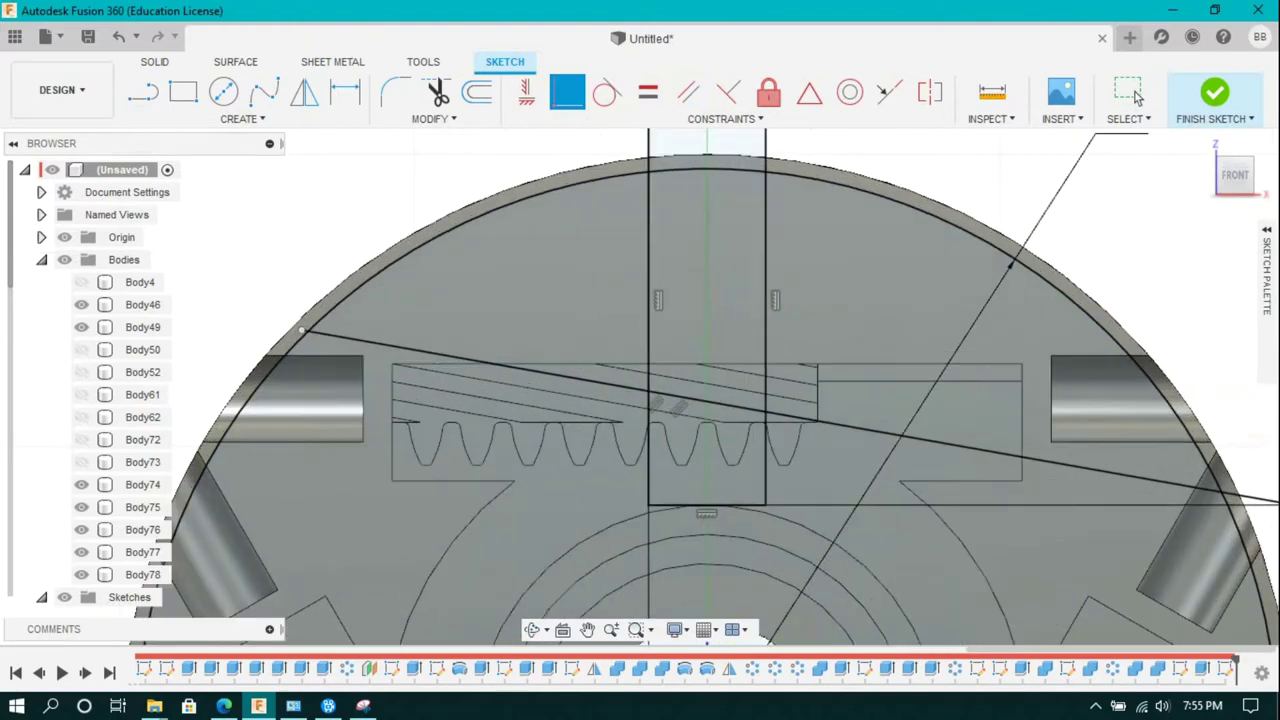
scroll(740, 440, "down", 3)
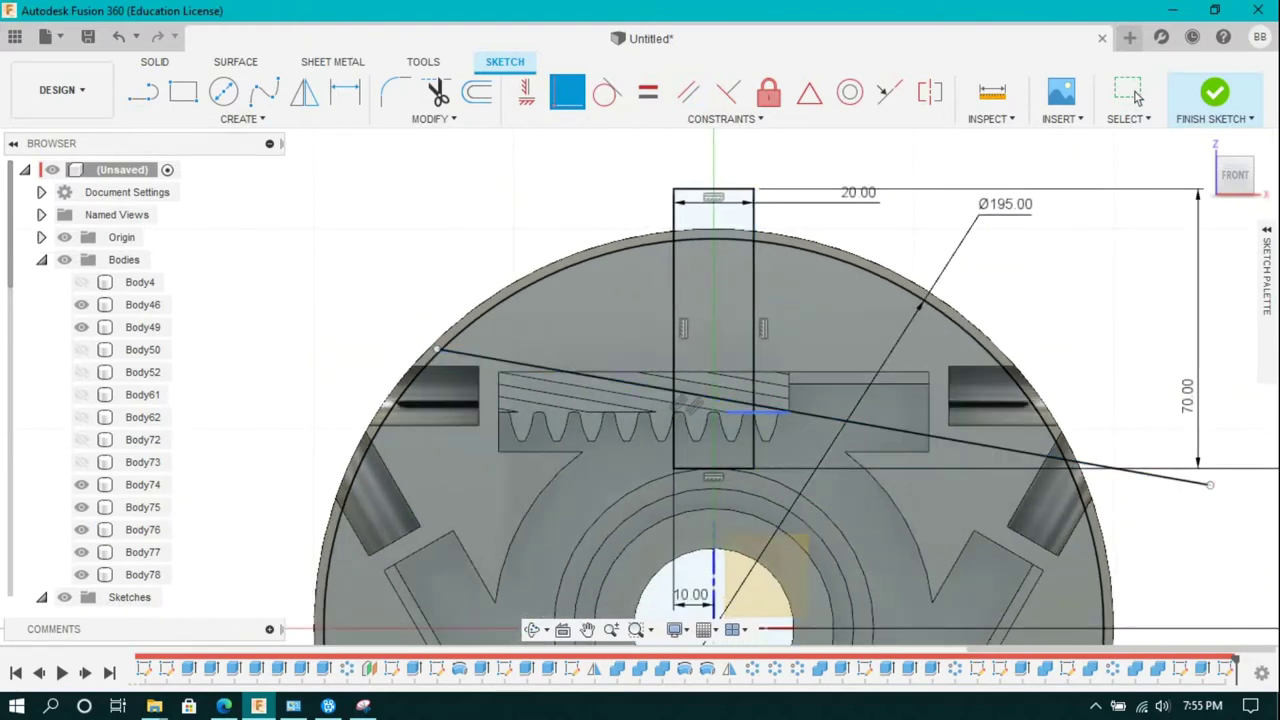
Step: Start another rectangular pattern of the line and cancel it
left_click(239, 118)
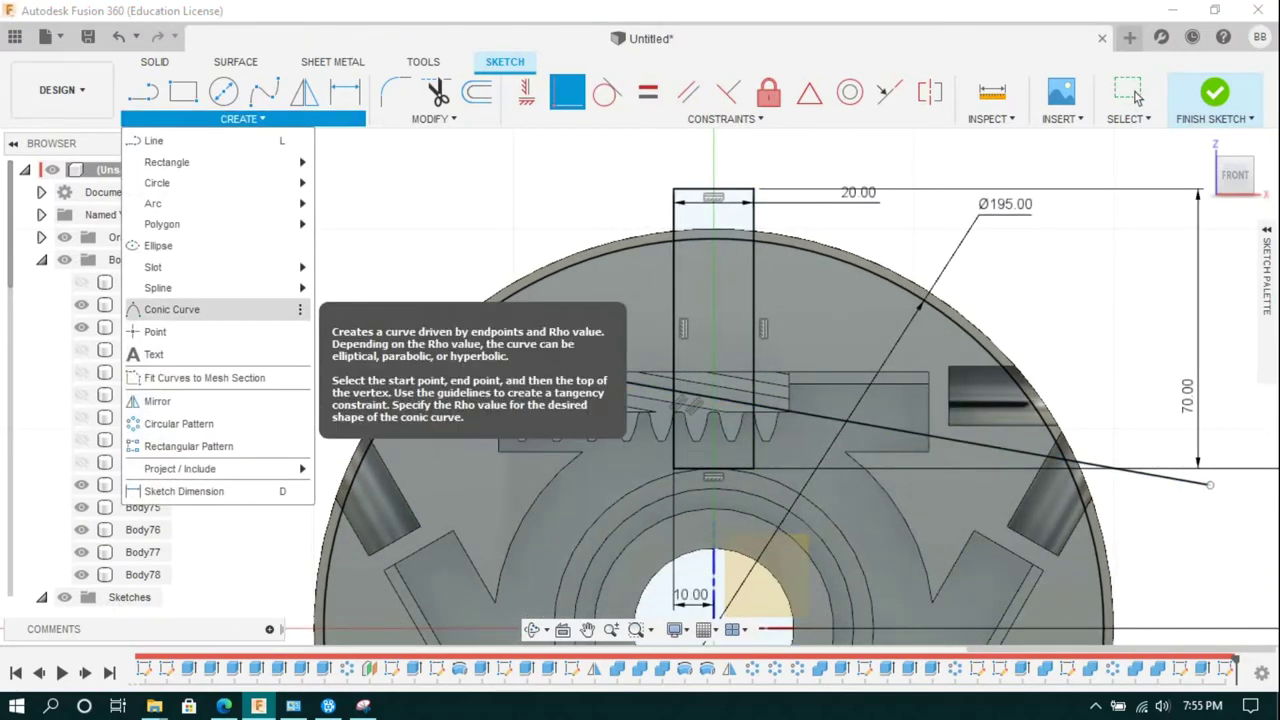
left_click(190, 526)
left_click(1136, 95)
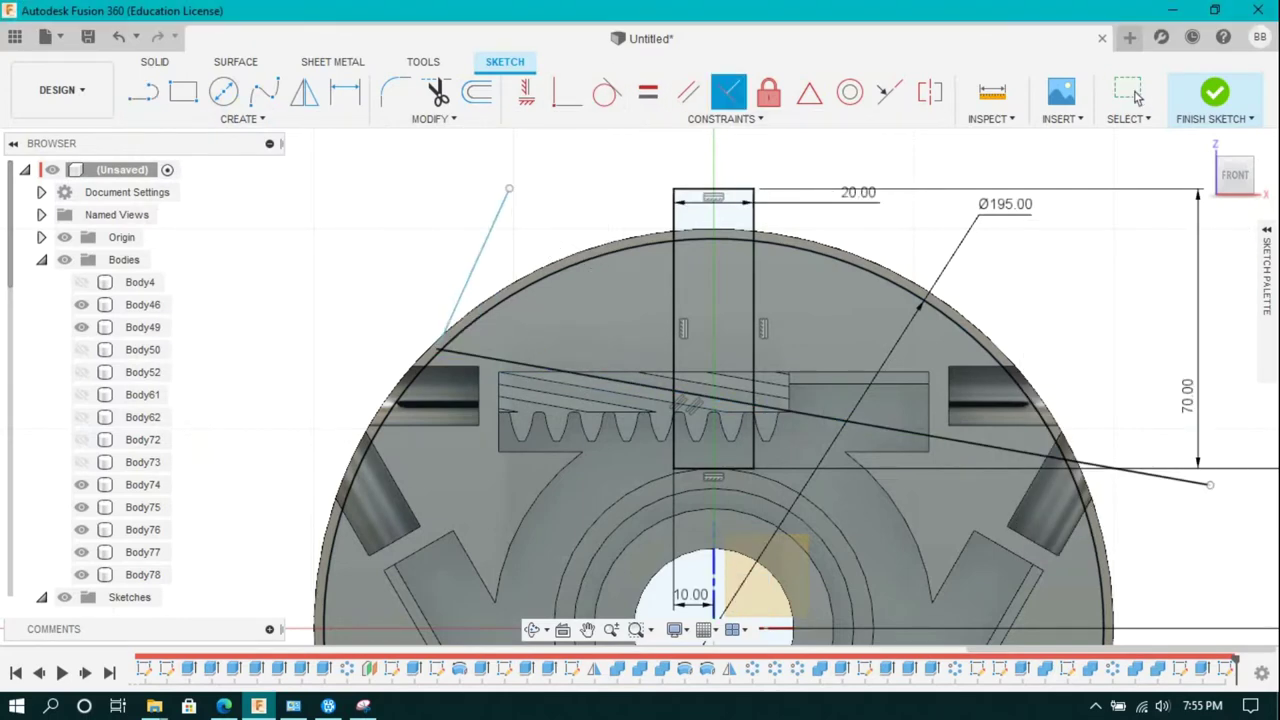
Step: Pattern the long sloped line along the short line as parallel copies 3 mm apart
left_click(239, 118)
left_click(190, 528)
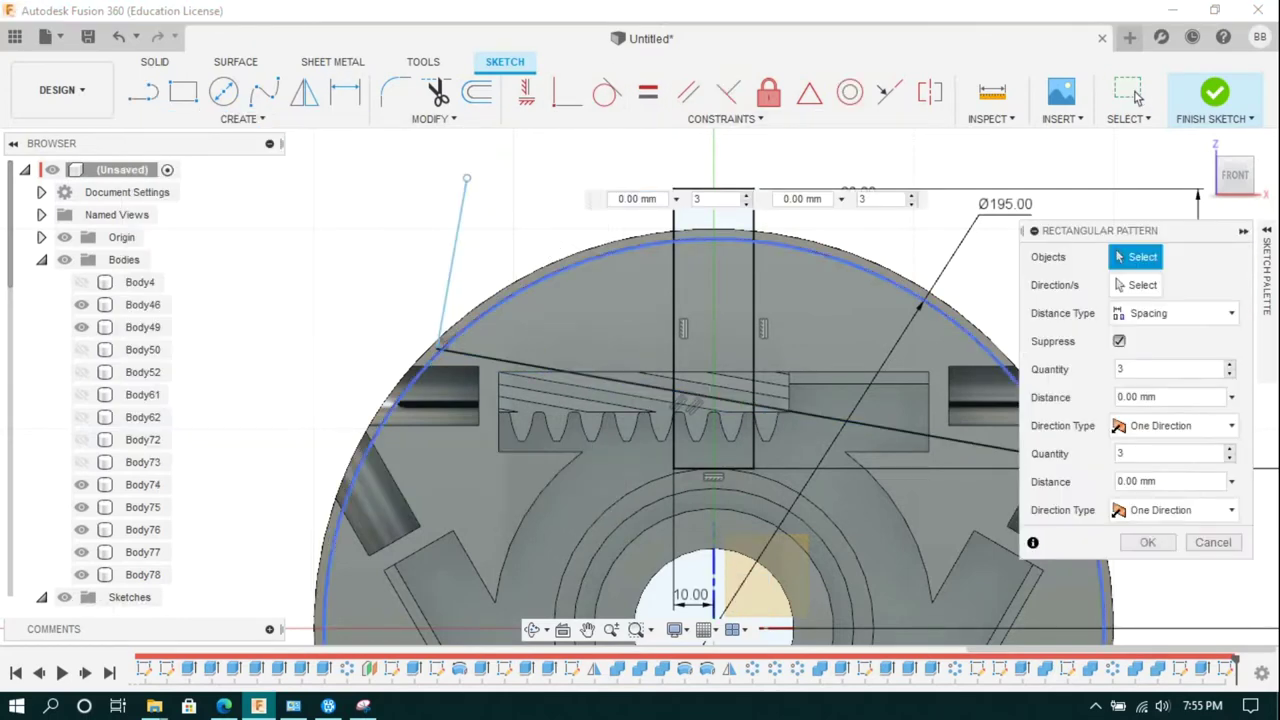
left_click(453, 262)
left_click(1165, 397)
type("3")
key("Tab")
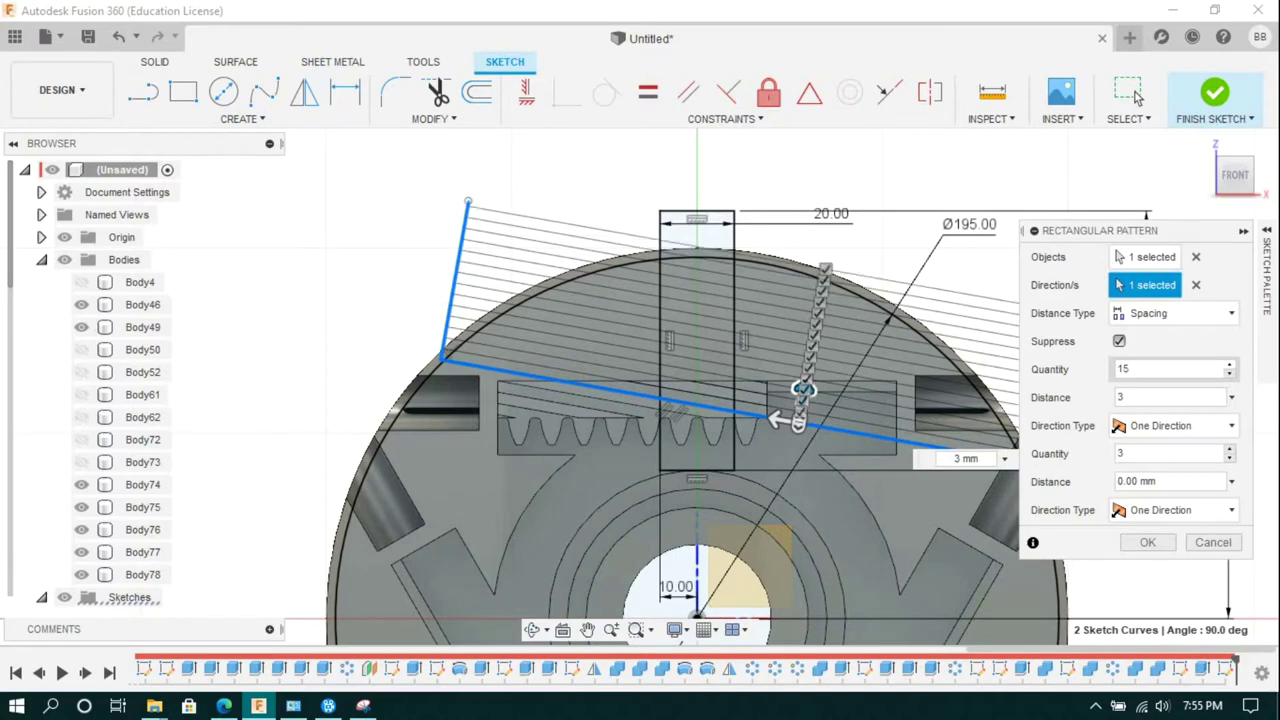
key("Return")
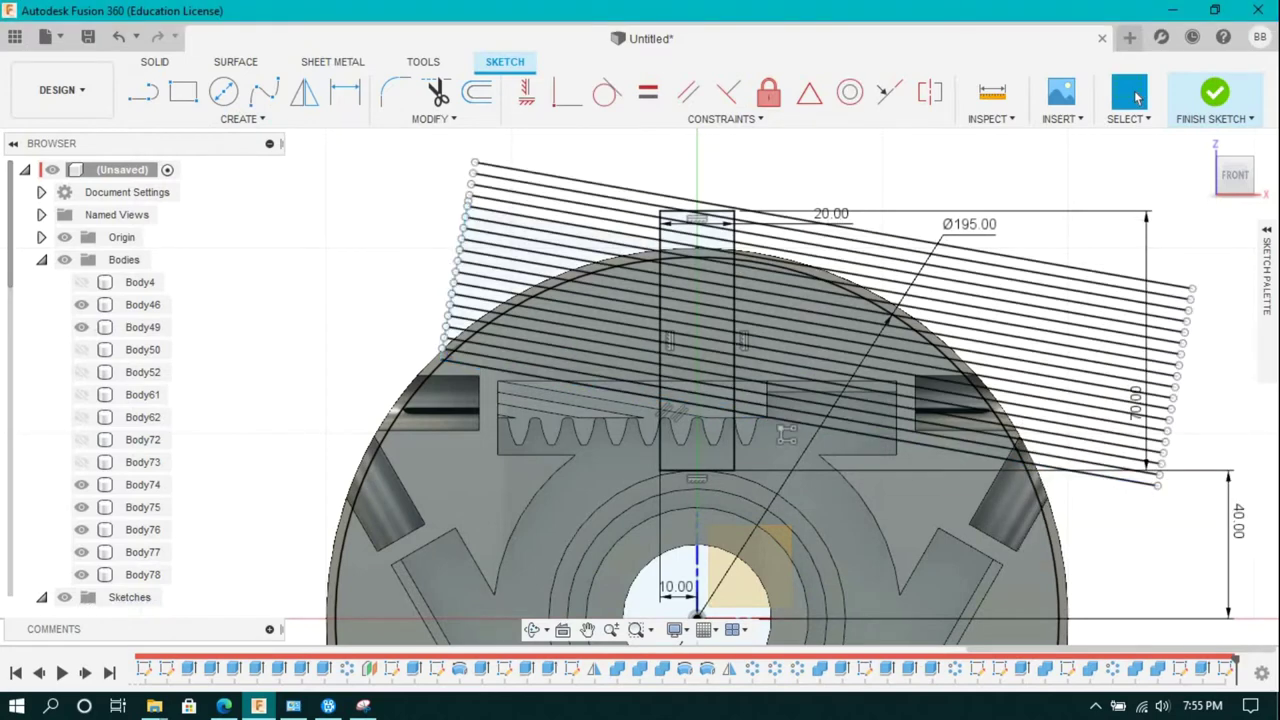
Step: Add a downward pattern of the long line at -3 mm spacing, quantity 7
left_click(240, 118)
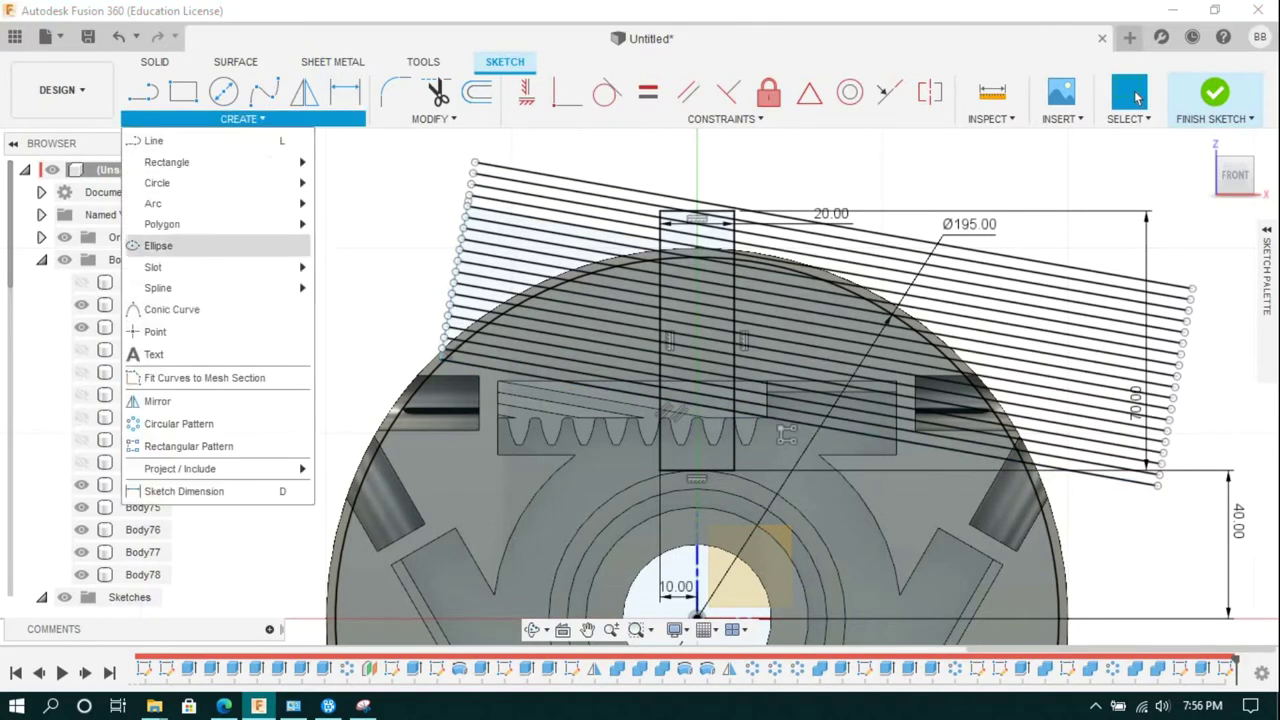
left_click(186, 443)
left_click(837, 427)
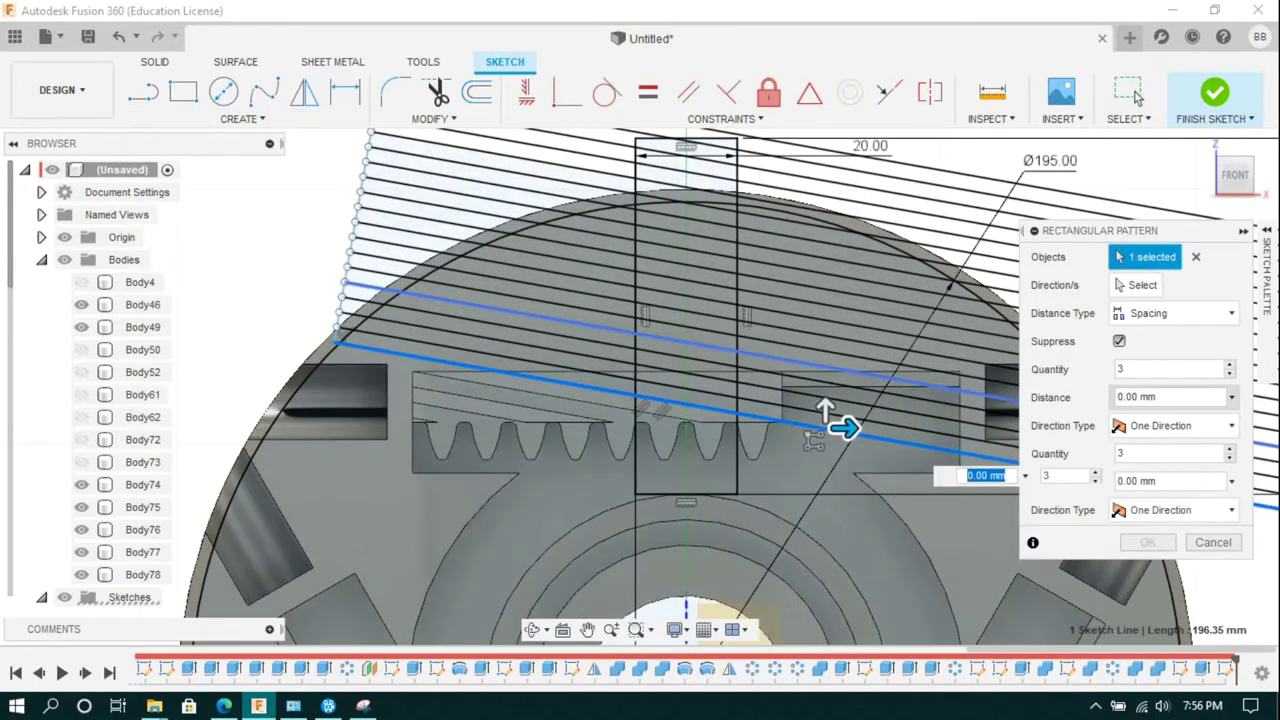
scroll(837, 425, "up", 2)
left_click(922, 487)
scroll(686, 371, "down", 3)
type("-3")
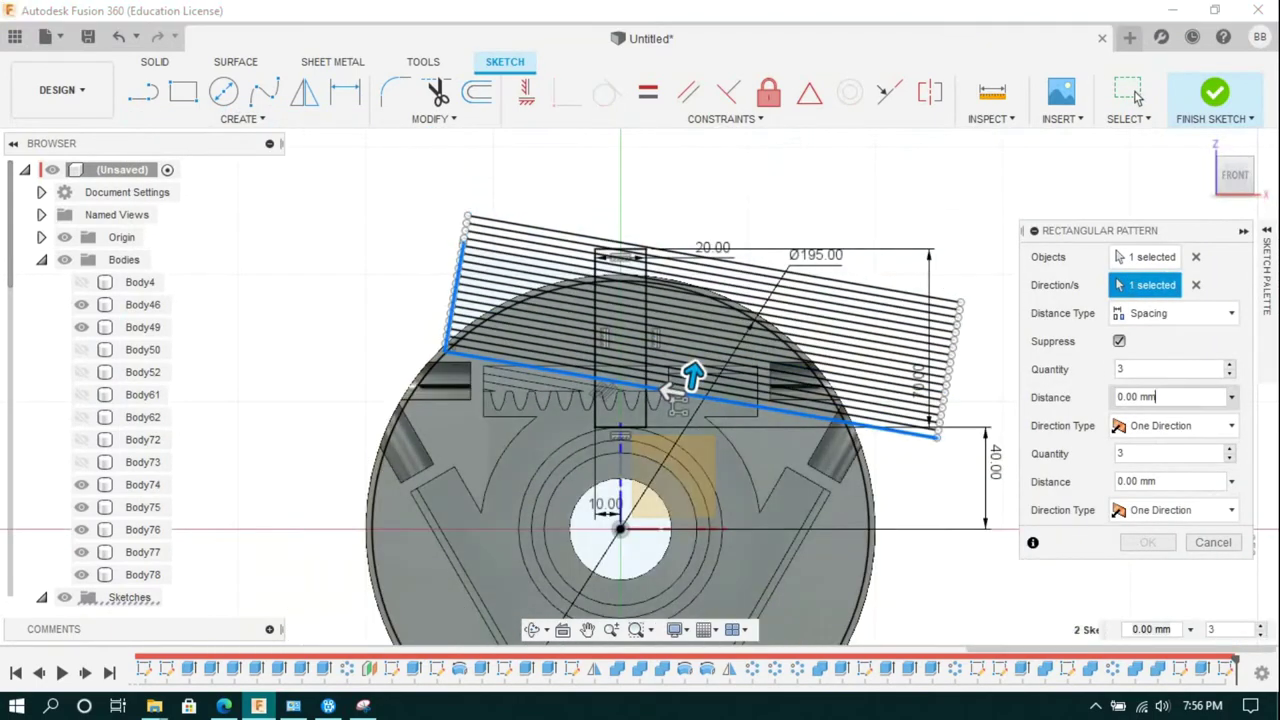
scroll(700, 386, "up", 2)
scroll(790, 400, "up", 2)
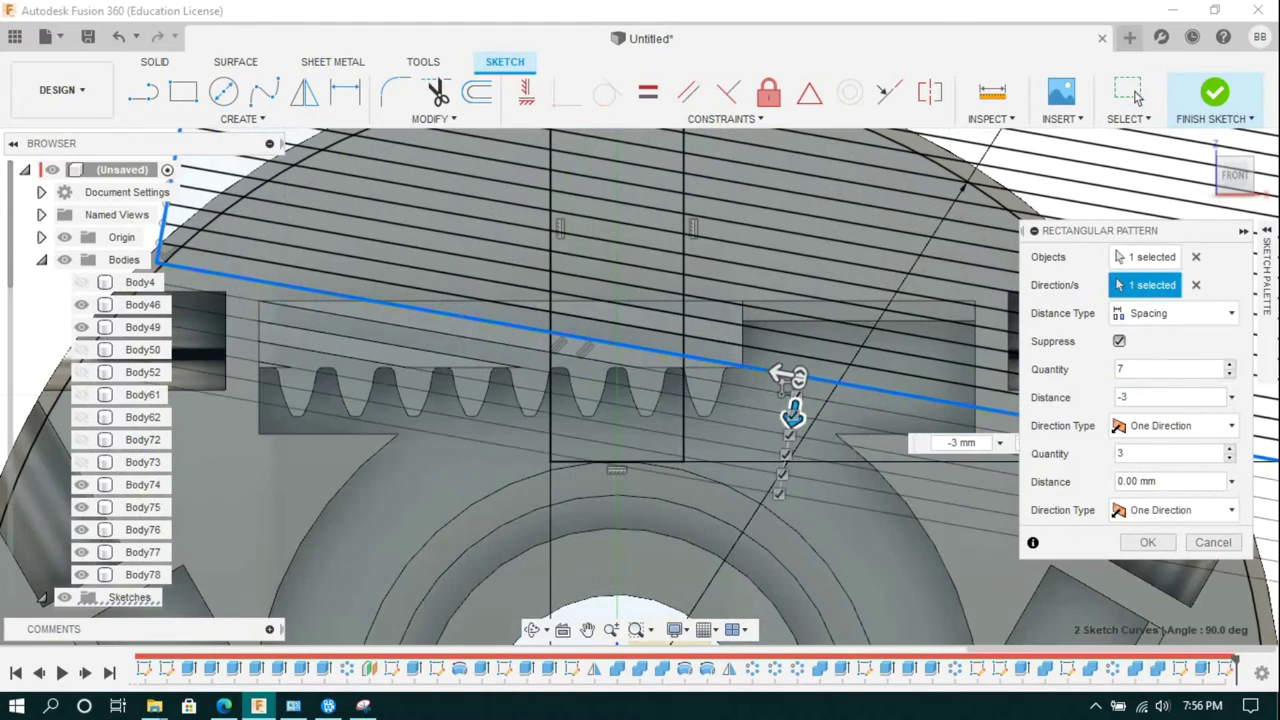
key("Return")
key("e")
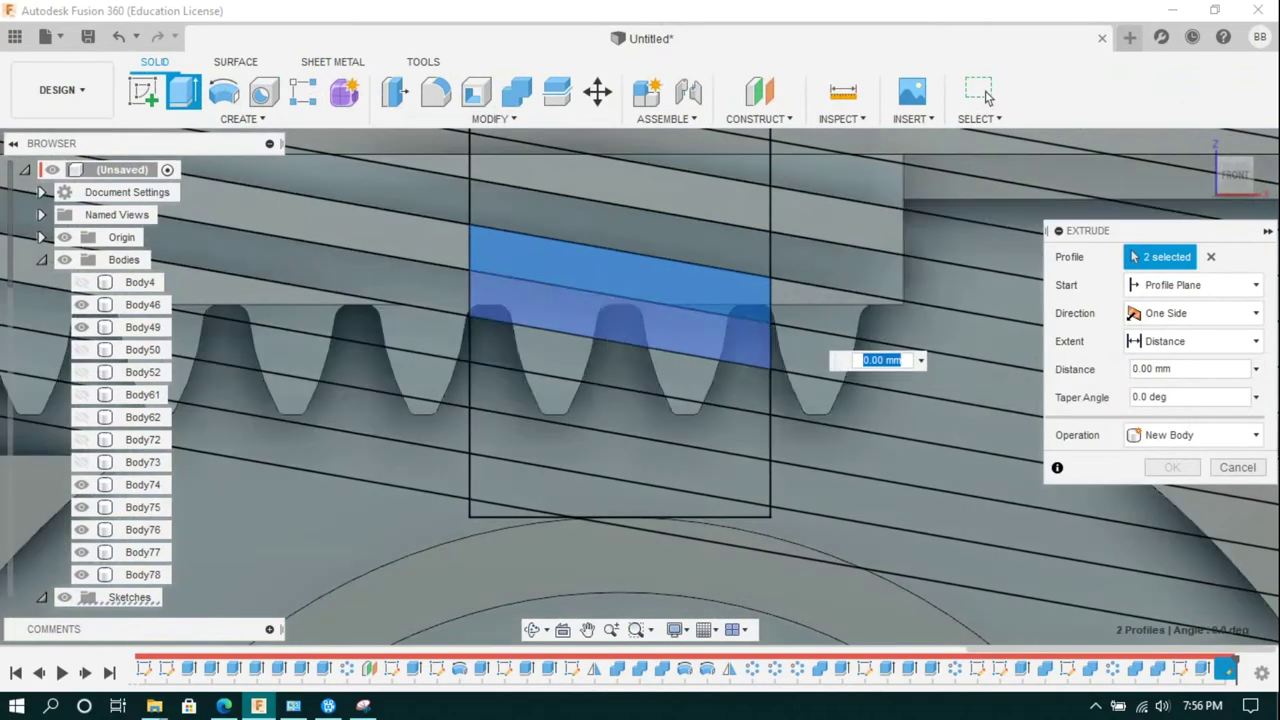
Step: Select twelve sloped bands in the jaw rectangle, deselecting two, and extrude them -3 mm as a new body
left_click(620, 430)
scroll(668, 380, "down", 3)
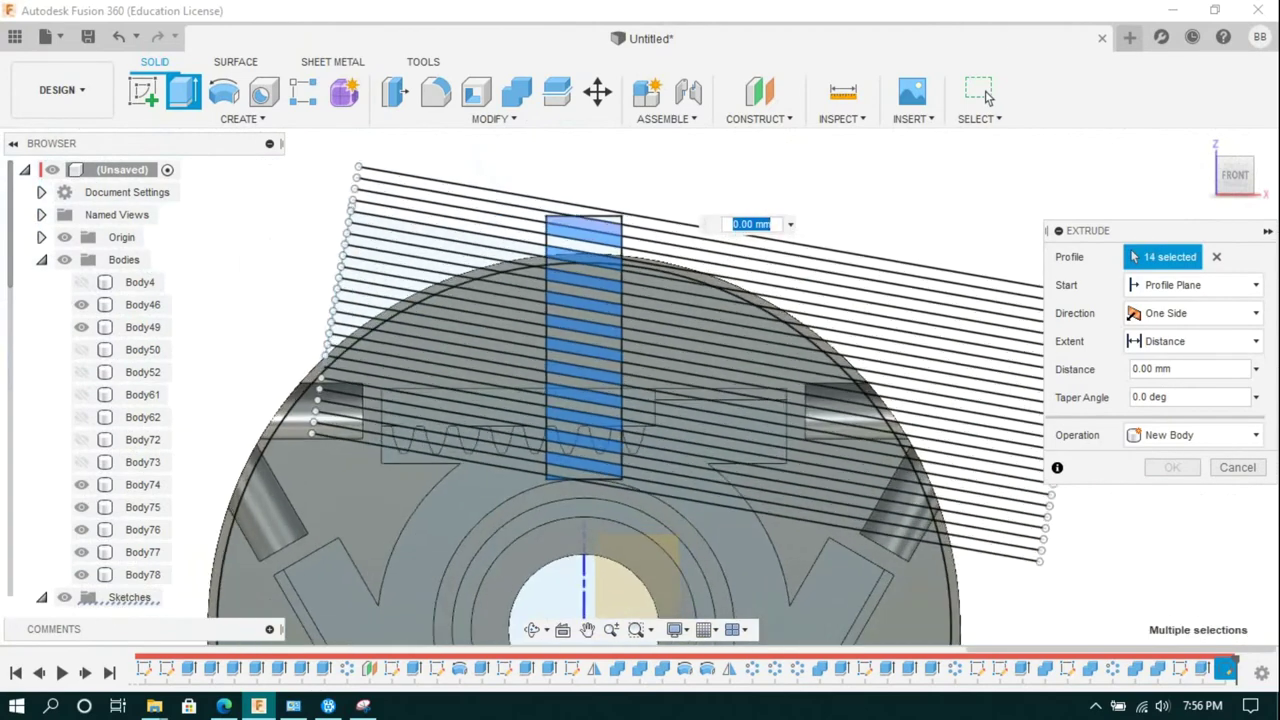
left_click(608, 310)
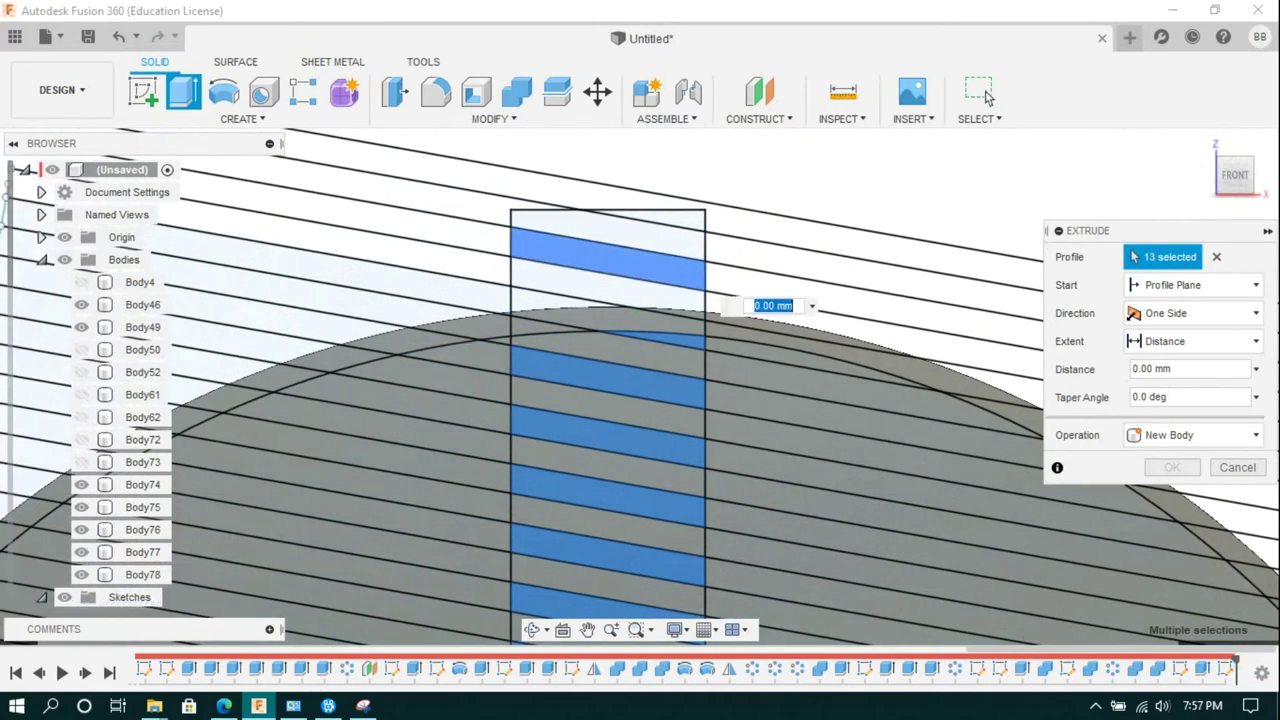
left_click(608, 258)
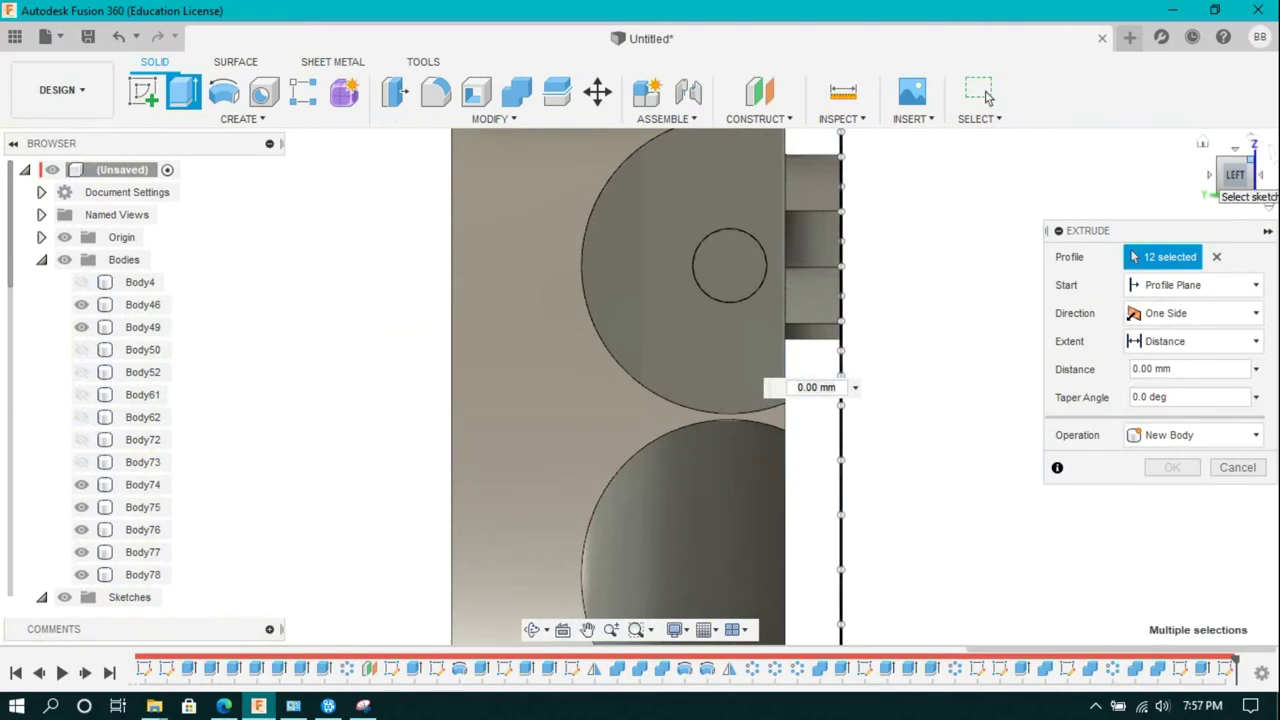
type("-3")
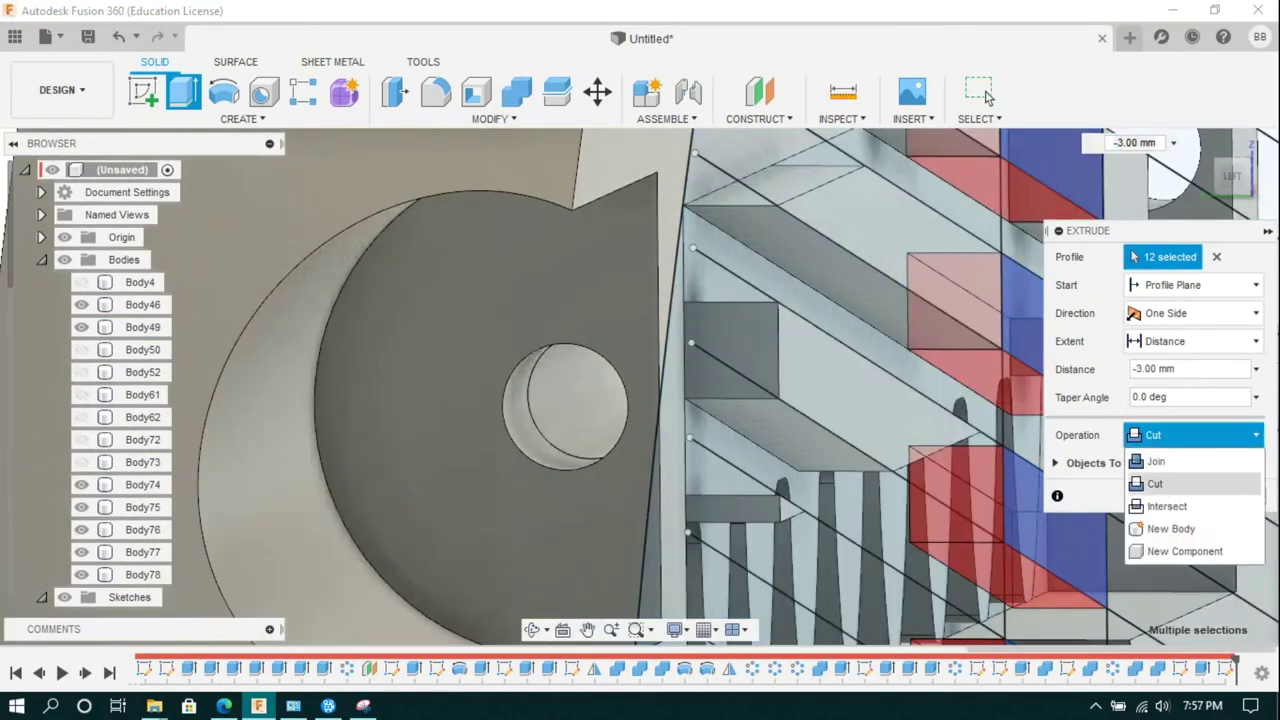
key("Down")
key("Down")
key("Return")
key("Return")
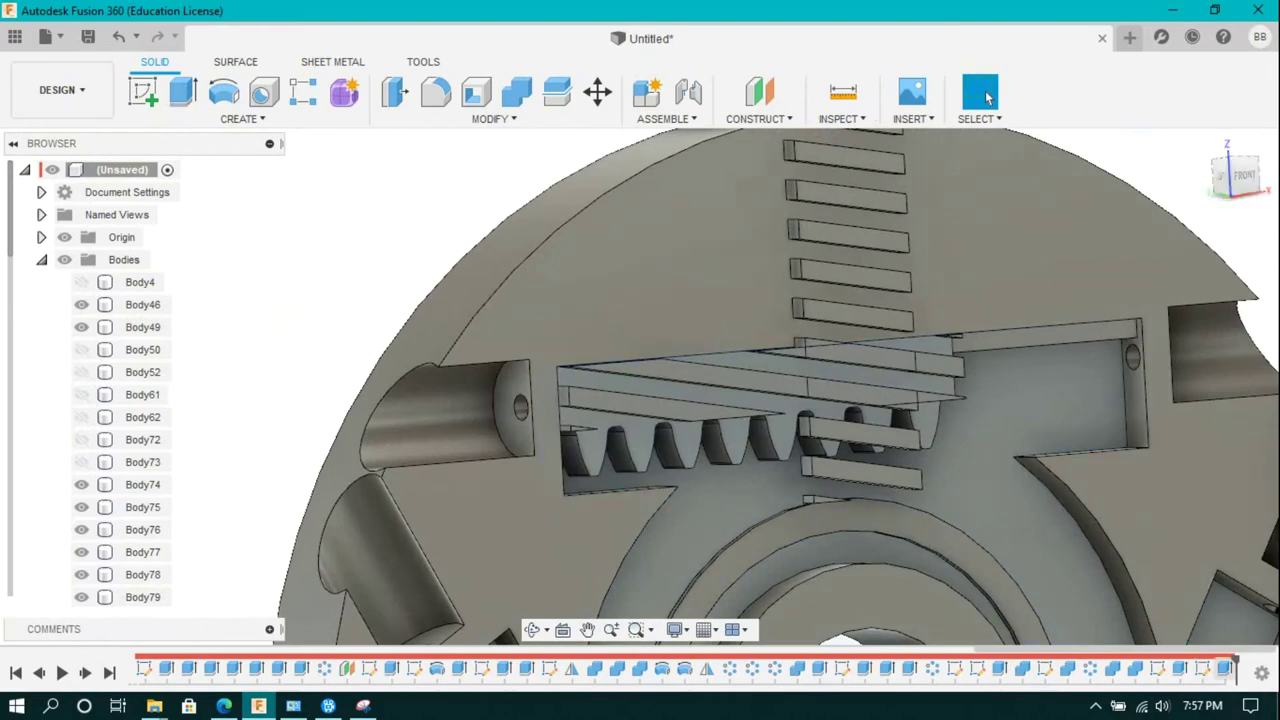
Step: Delete the extruded bands feature and begin a new extrusion of Sketch23
right_click(1224, 668)
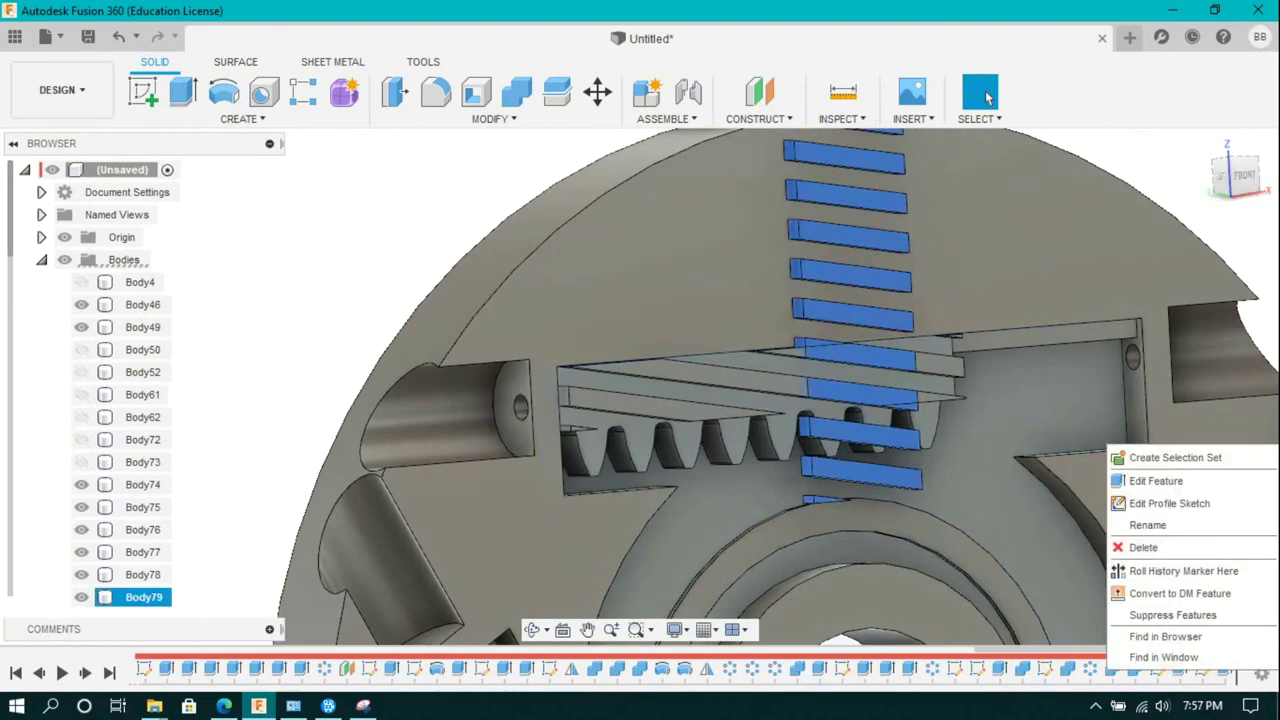
left_click(1143, 547)
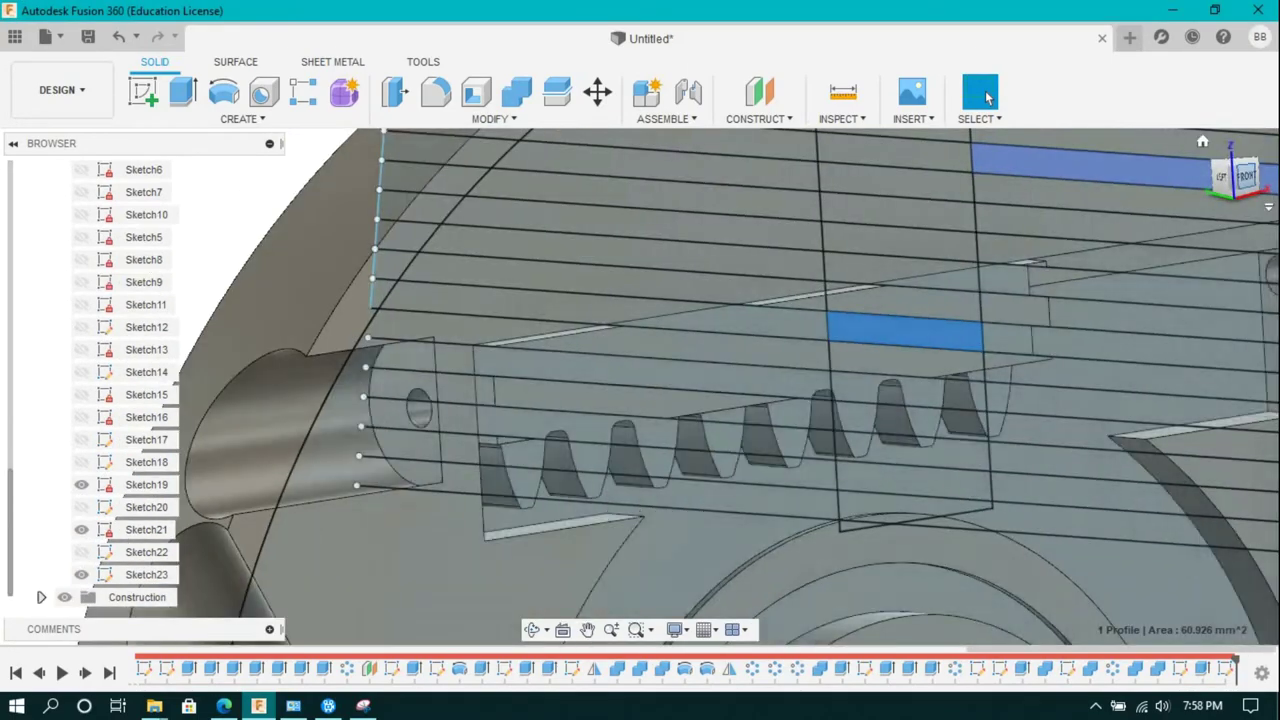
key("e")
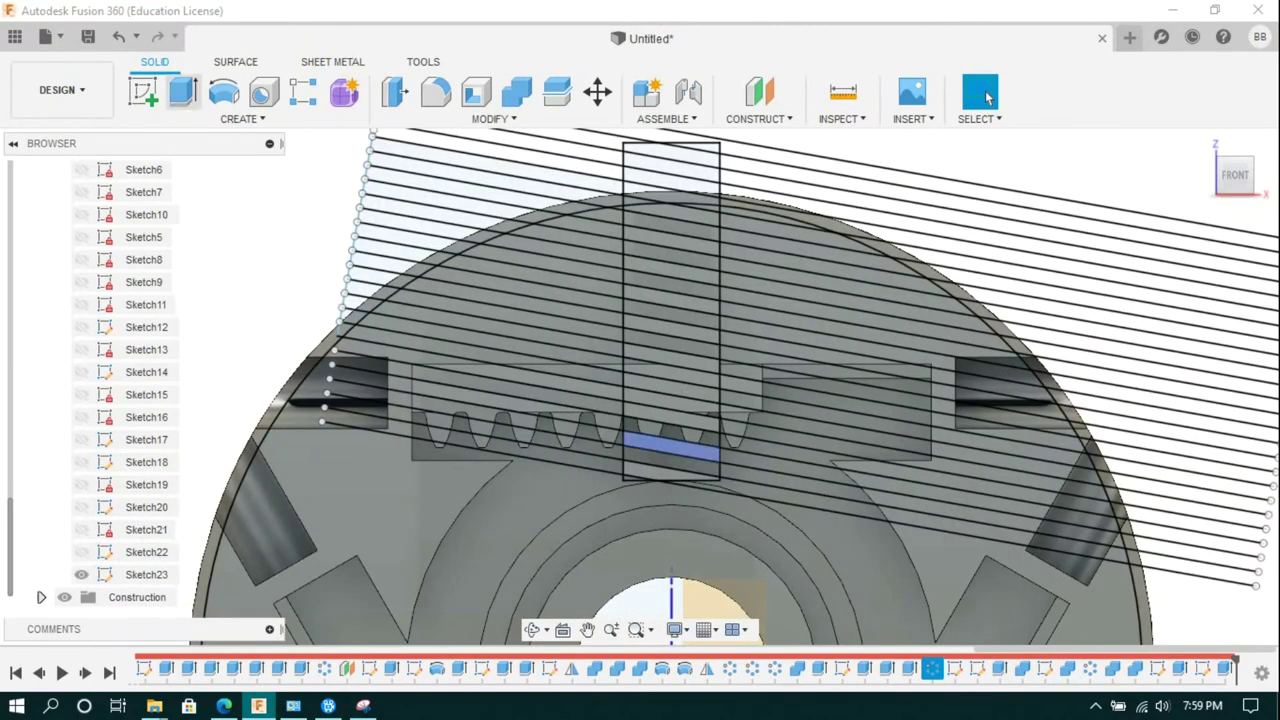
Step: Extrude the Sketch23 rectangle profiles 20 mm as a new body
key("e")
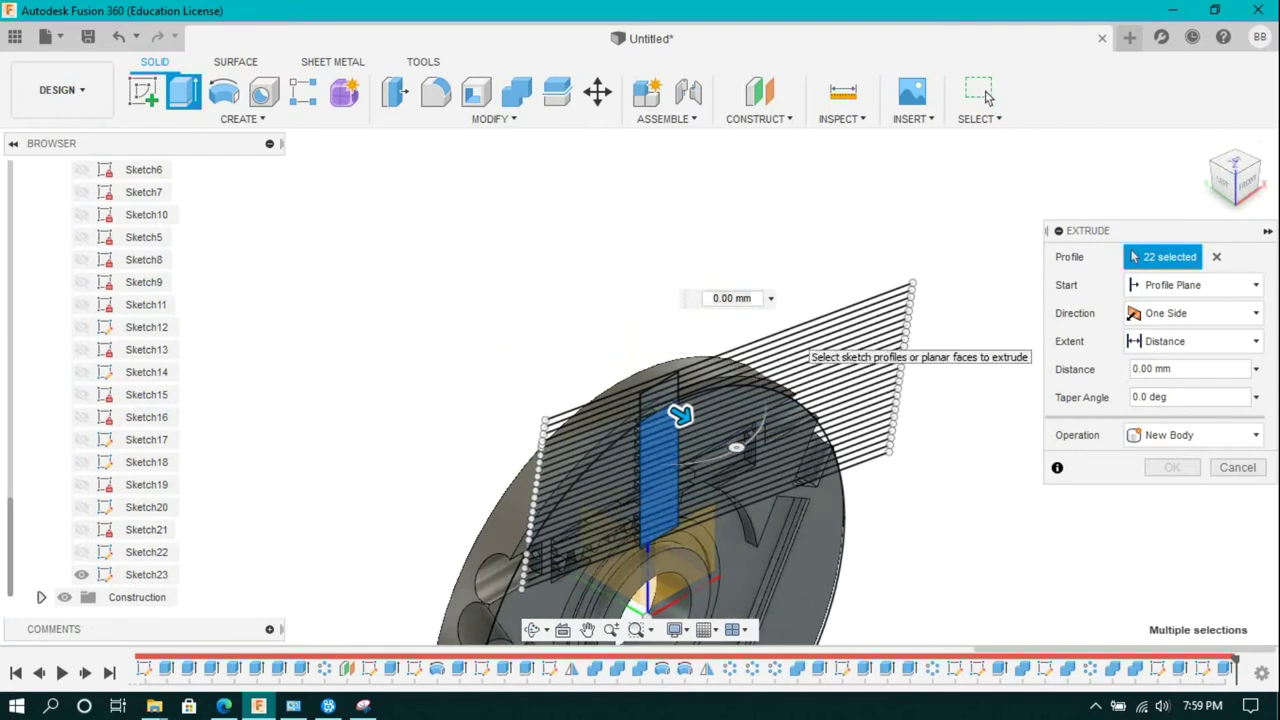
key("Return")
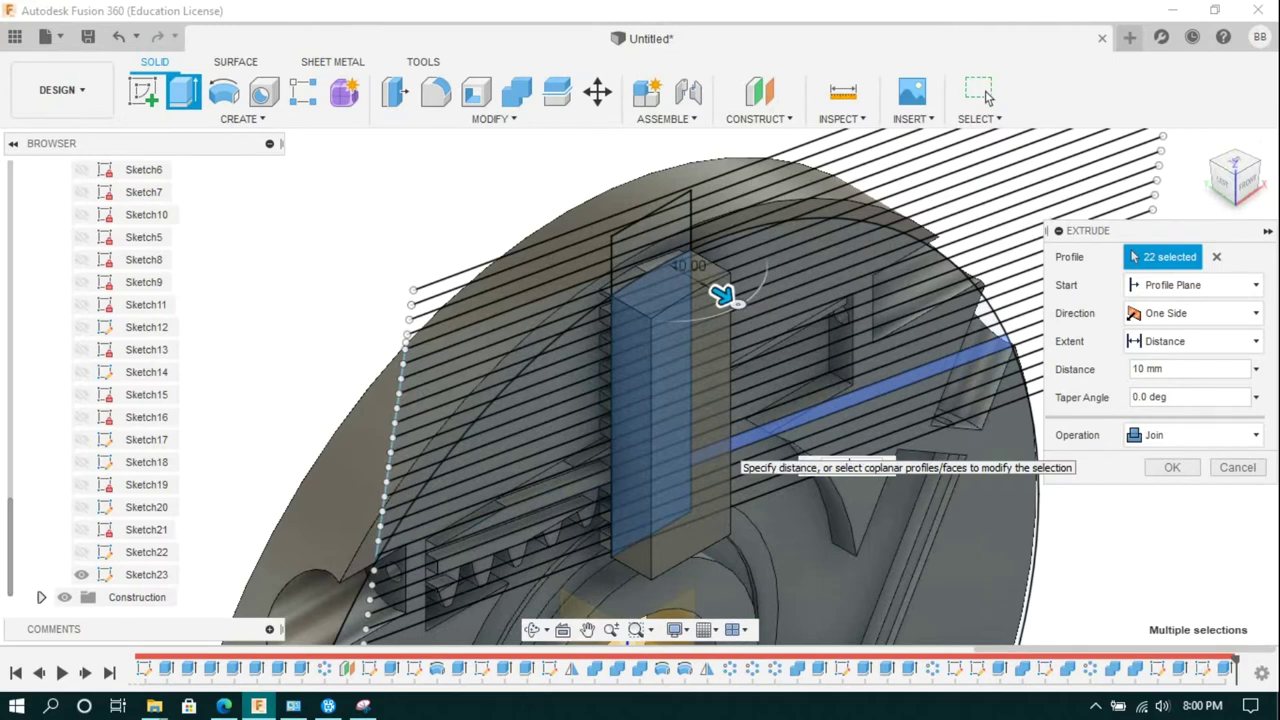
type("20")
key("Return")
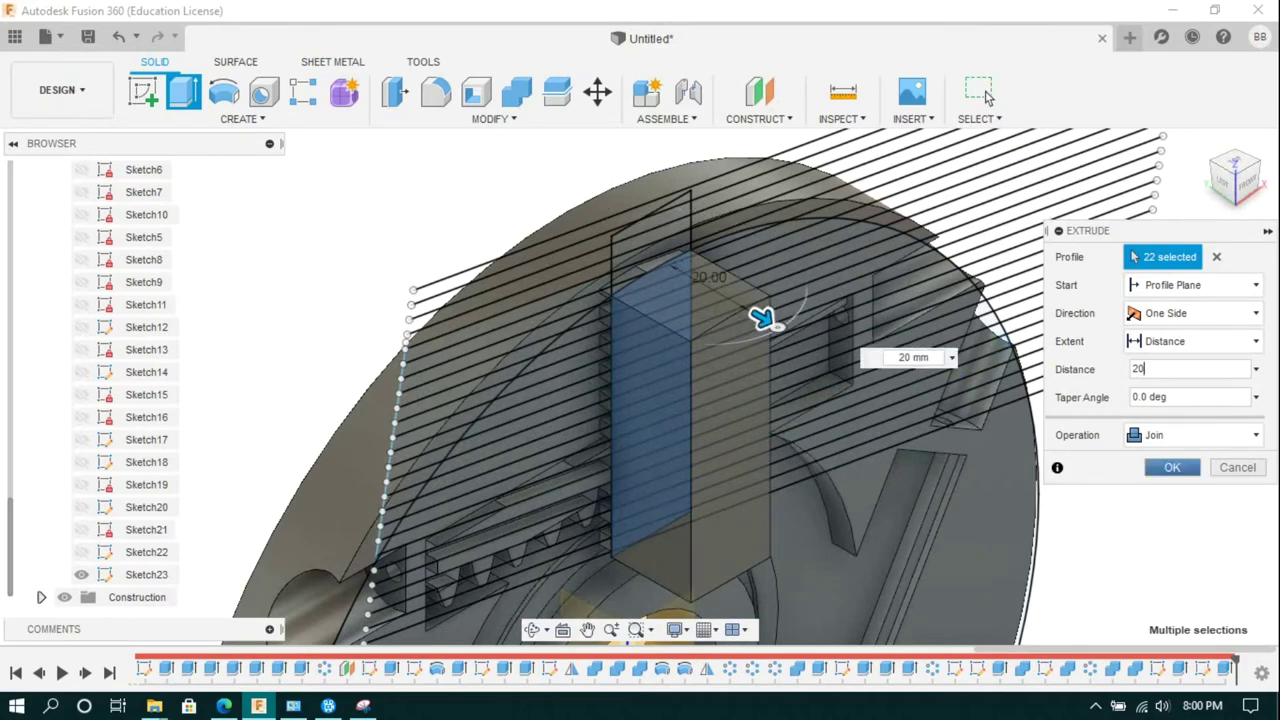
left_click(1192, 435)
left_click(1172, 514)
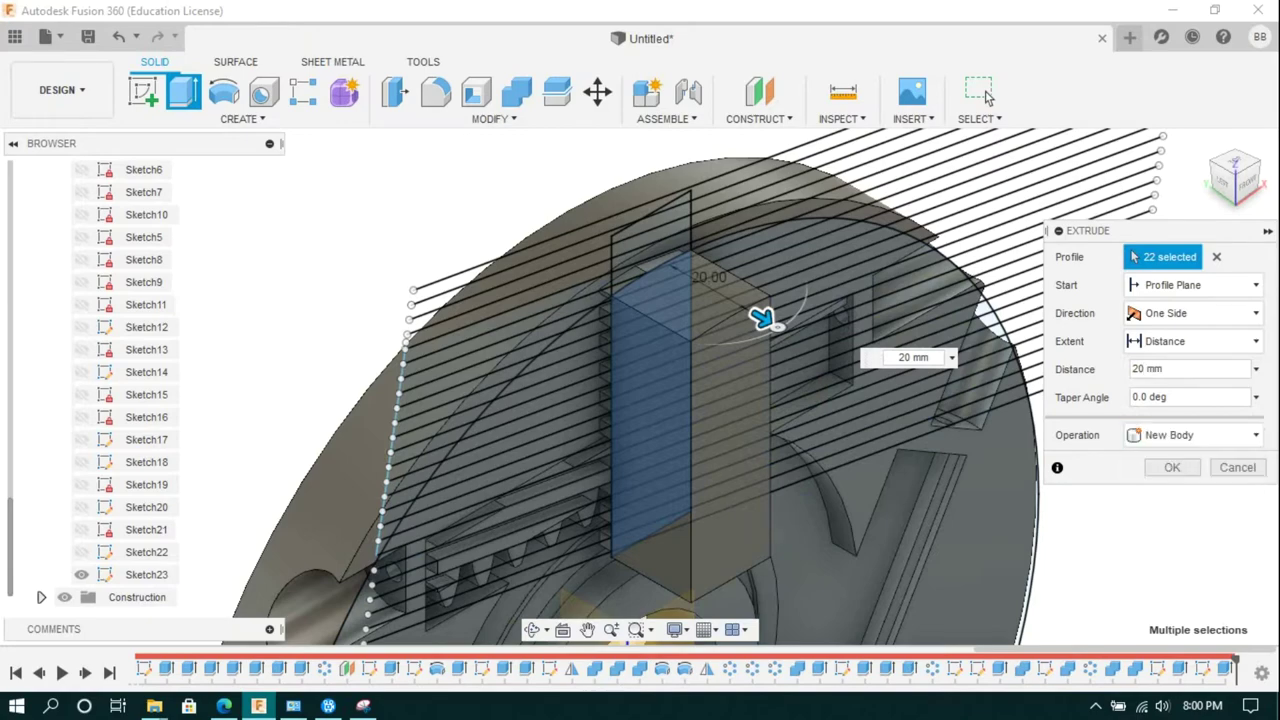
left_click(1172, 467)
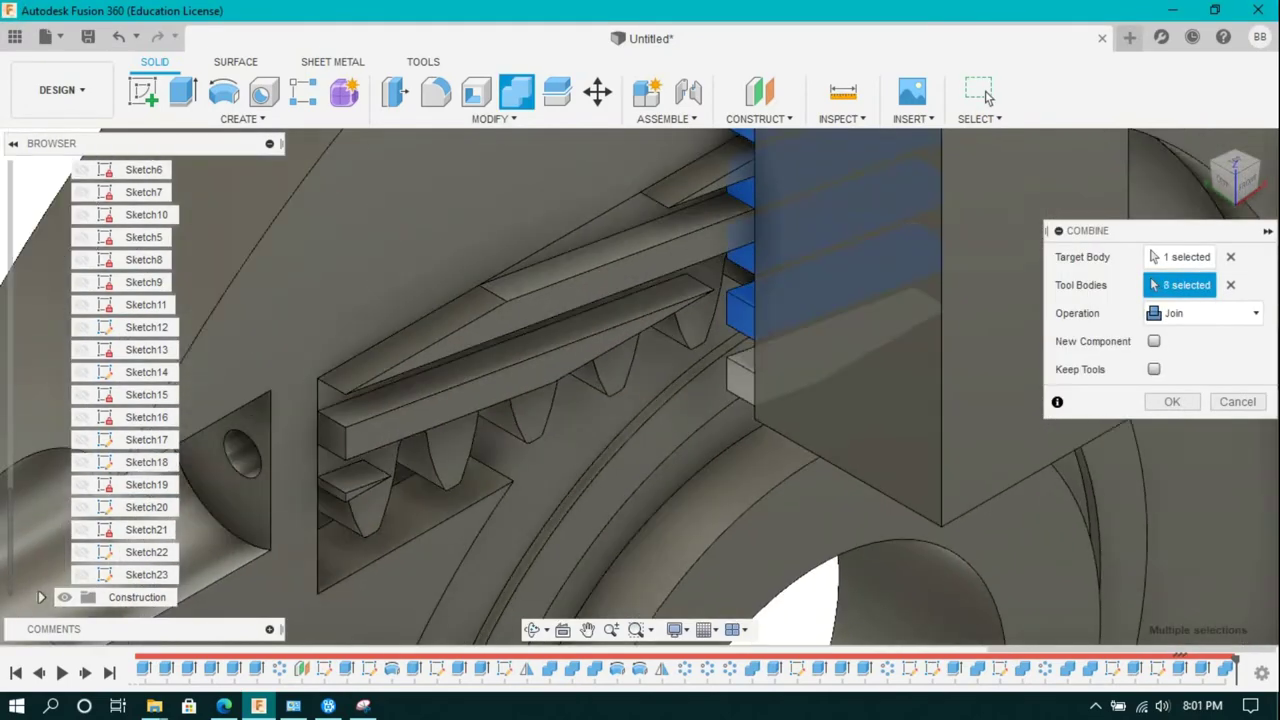
Step: Join the eight tool bodies into the target body
key("Return")
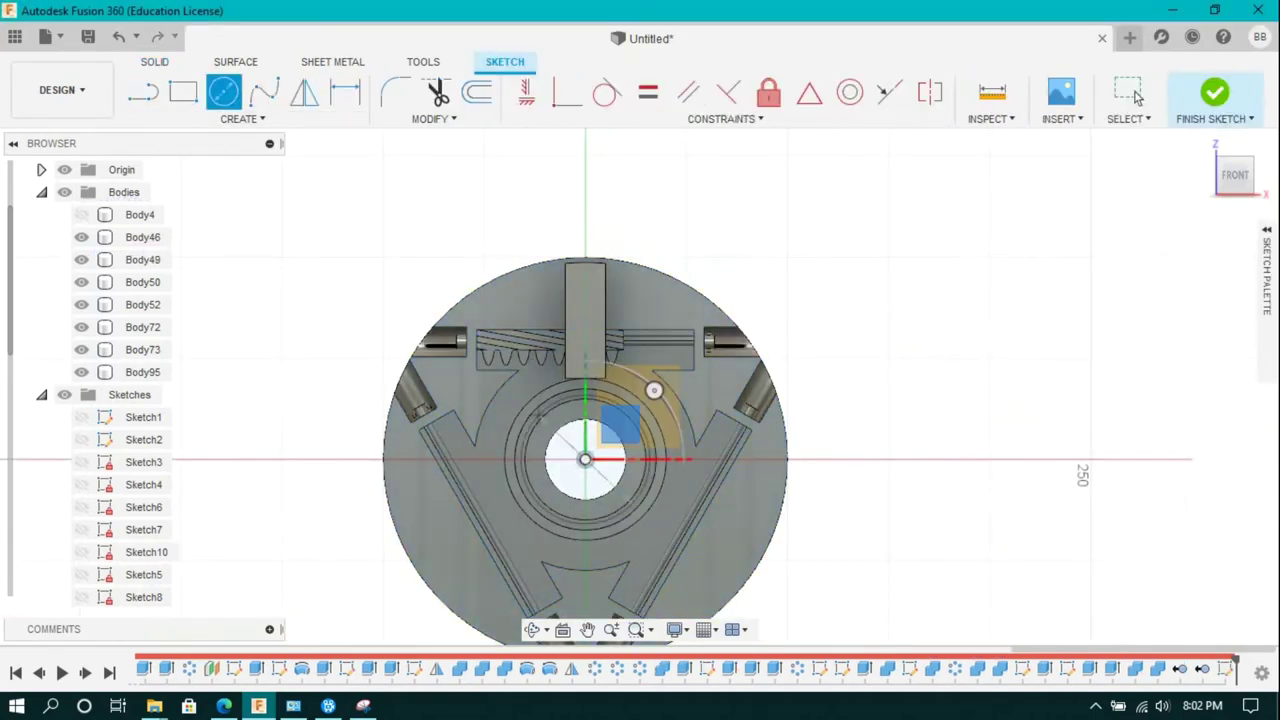
Step: Commit the sketch circle, start a rectangle above the disc centre, and set a 100 mm circle diameter
key("Return")
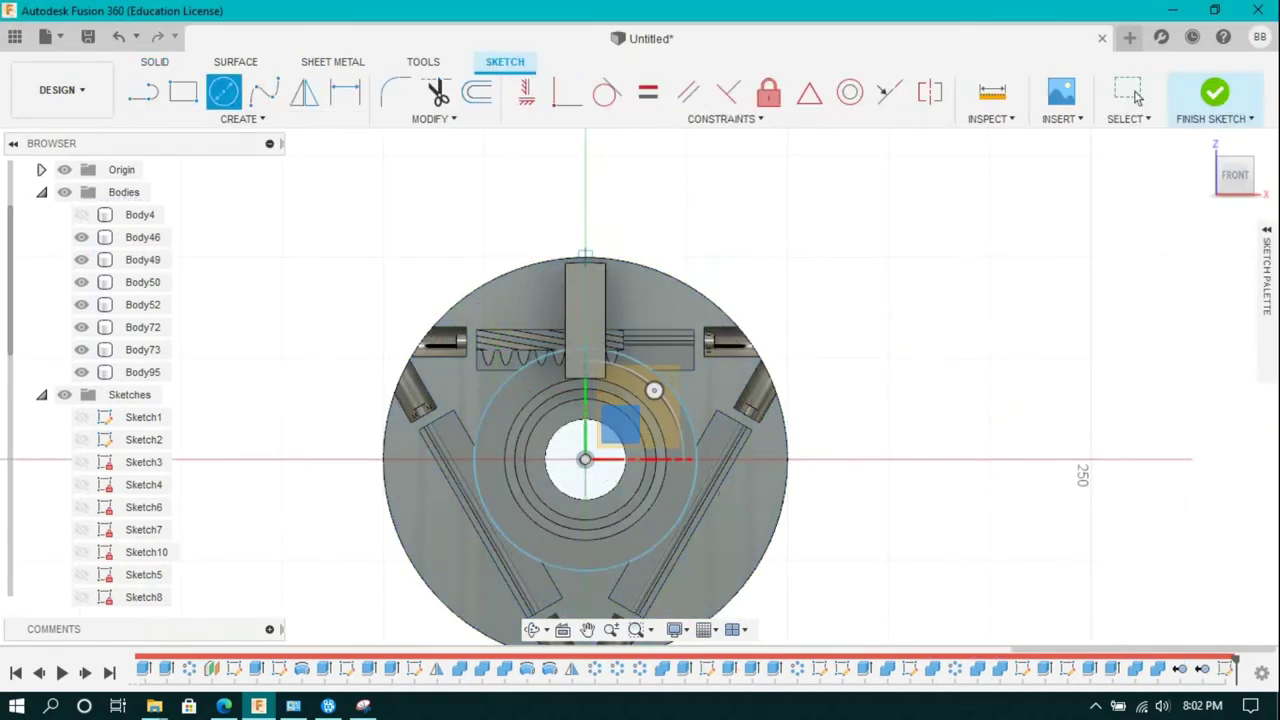
scroll(614, 255, "up", 3)
scroll(630, 245, "down", 1)
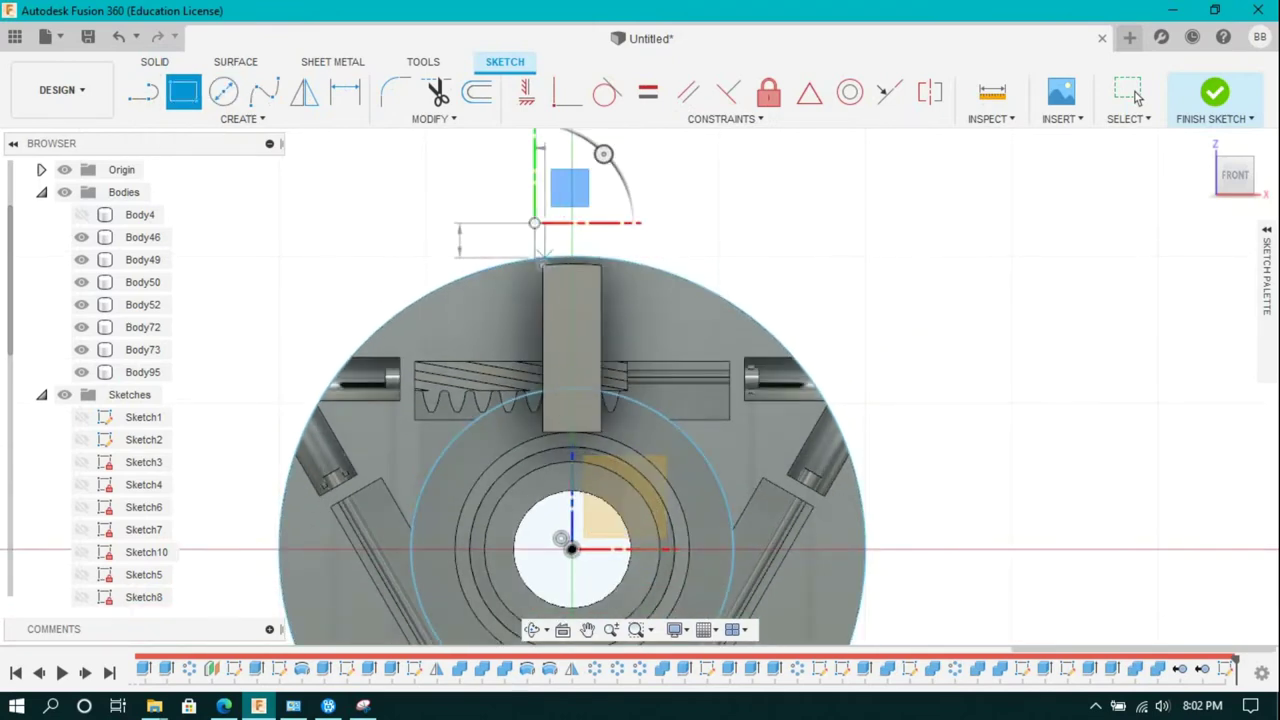
left_click(534, 222)
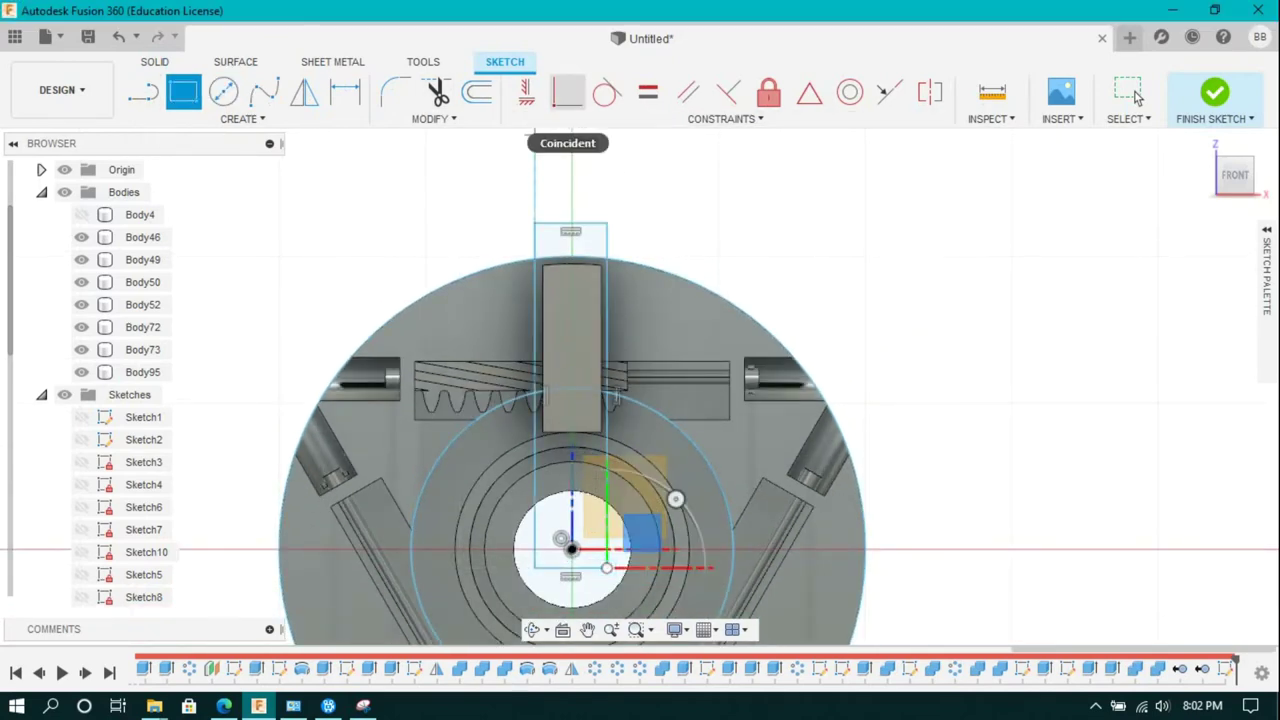
scroll(645, 241, "down", 2)
type("100")
key("Return")
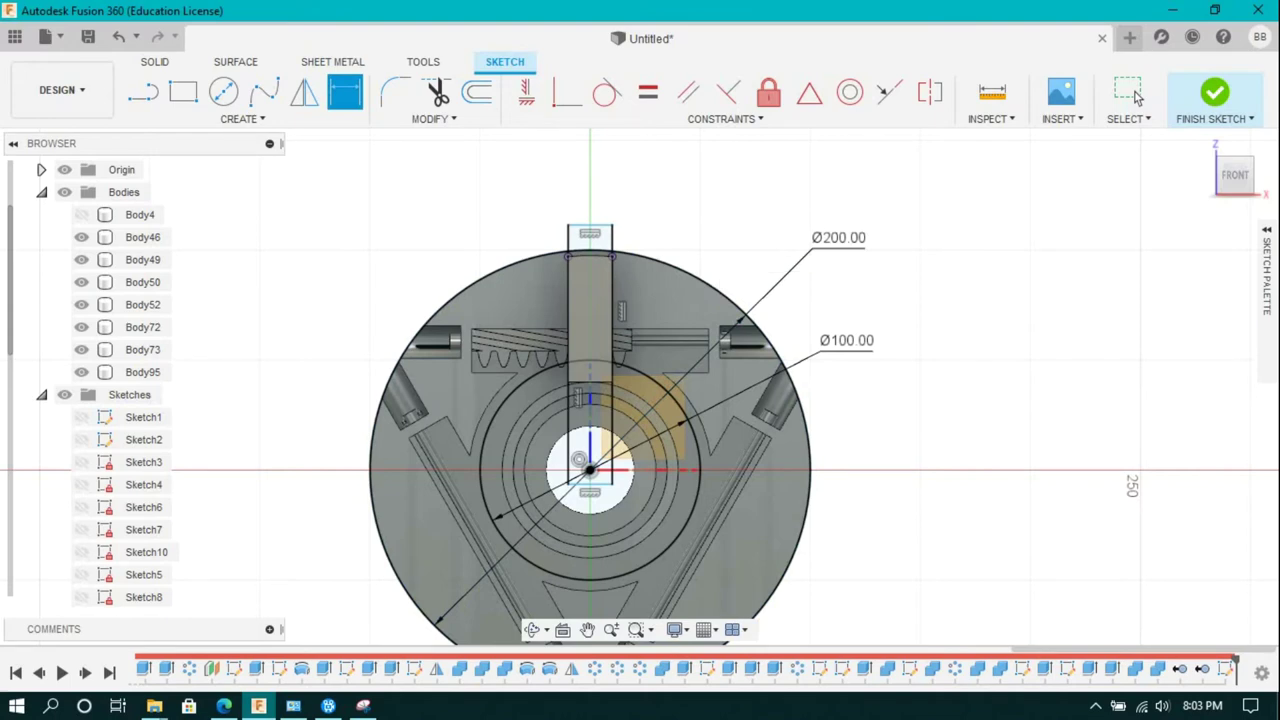
Step: Circular-pattern the rectangle three times around the disc centre and finish the sketch
left_click(240, 118)
left_click(143, 580)
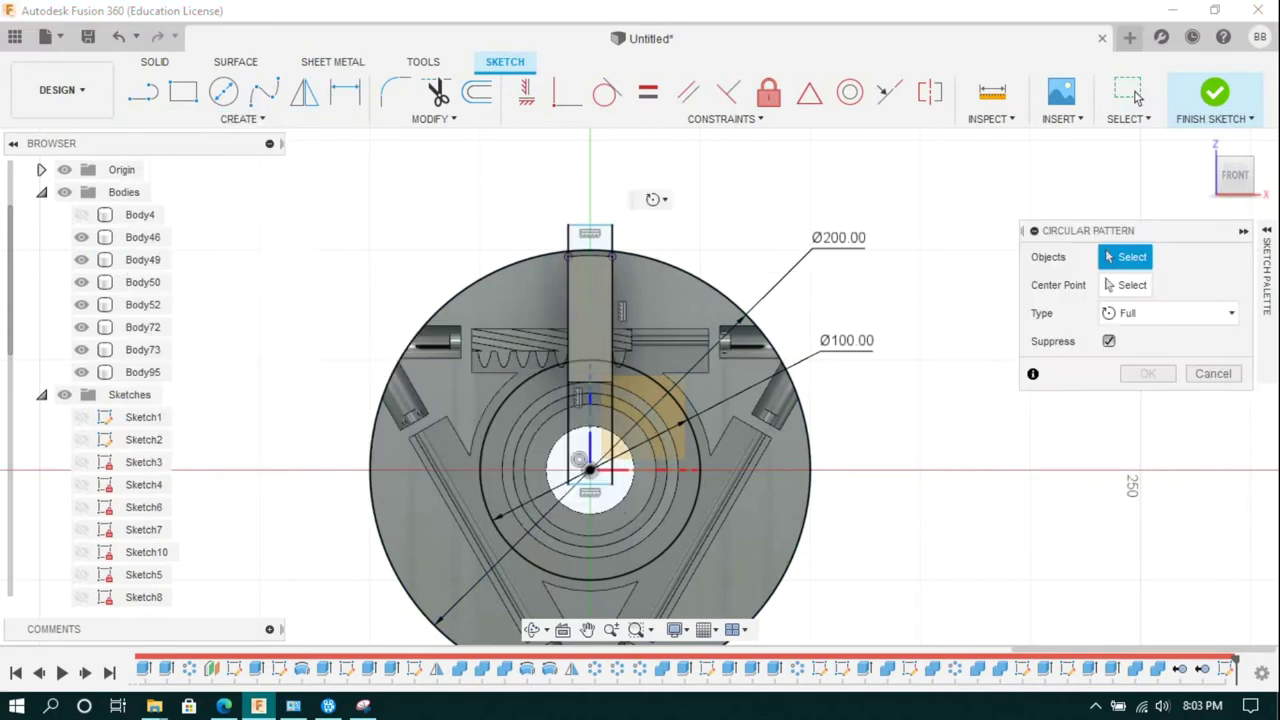
left_click_drag(555, 215, 625, 495)
scroll(603, 240, "up", 3)
scroll(513, 205, "down", 2)
scroll(513, 205, "down", 2)
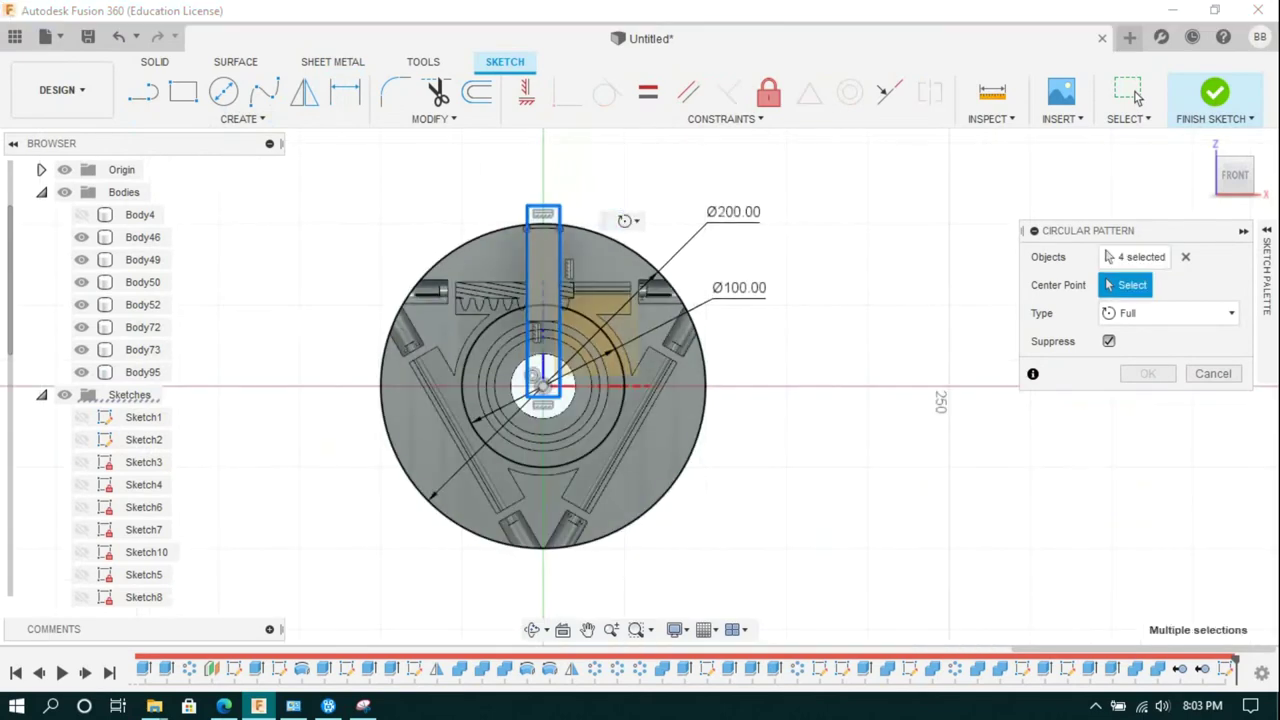
left_click(540, 385)
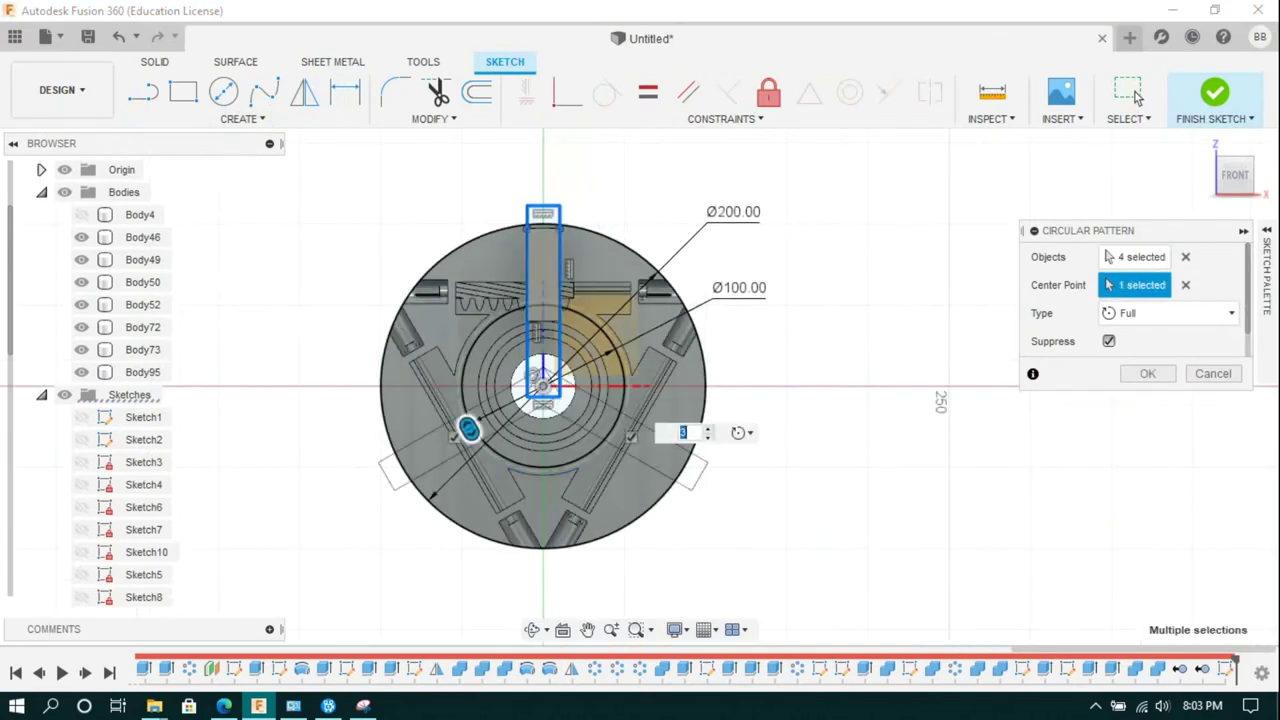
left_click(1134, 94)
key("e")
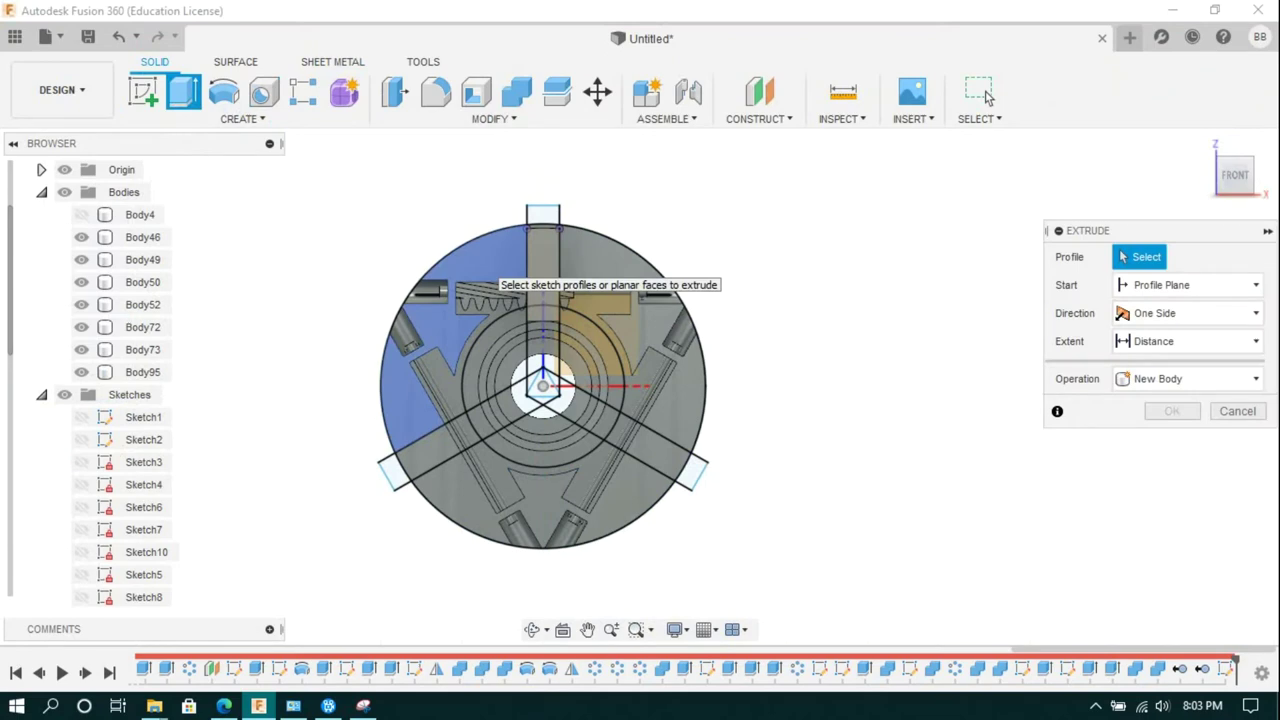
Step: Extrude all the disc regions between the three slots by 15 mm
left_click(430, 350)
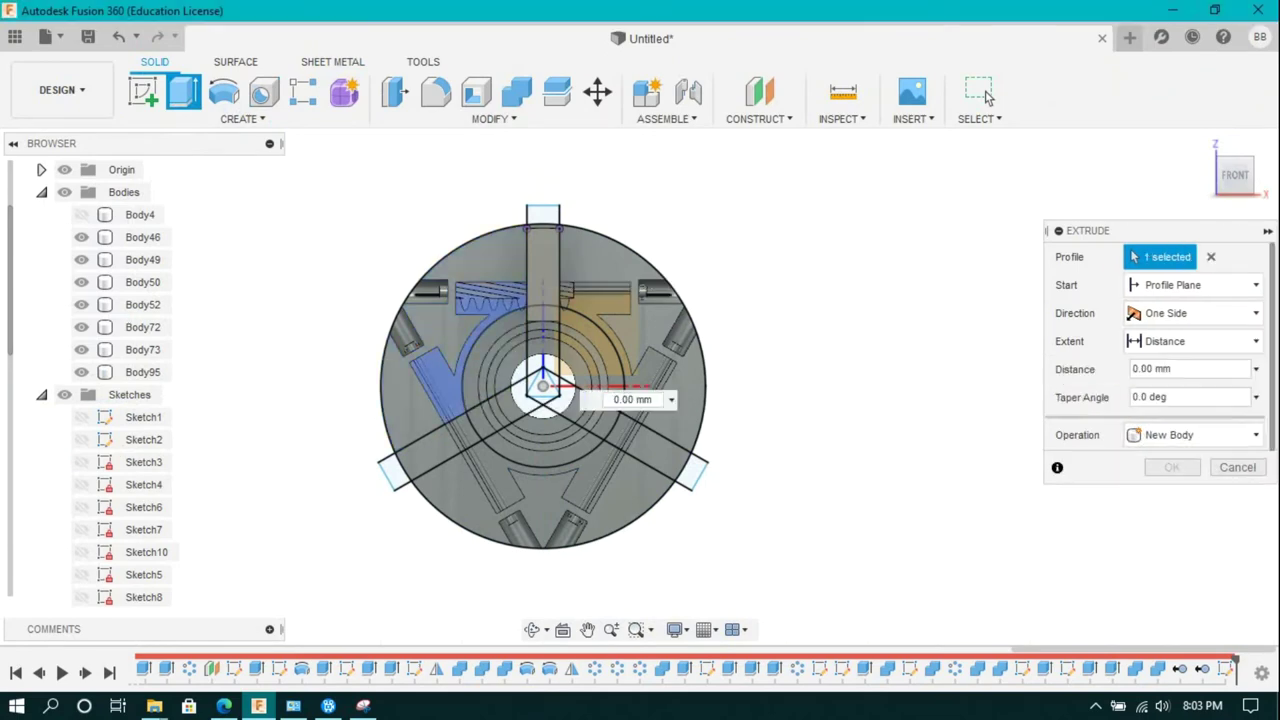
left_click(630, 300)
left_click(660, 420)
left_click(590, 470)
left_click(540, 495)
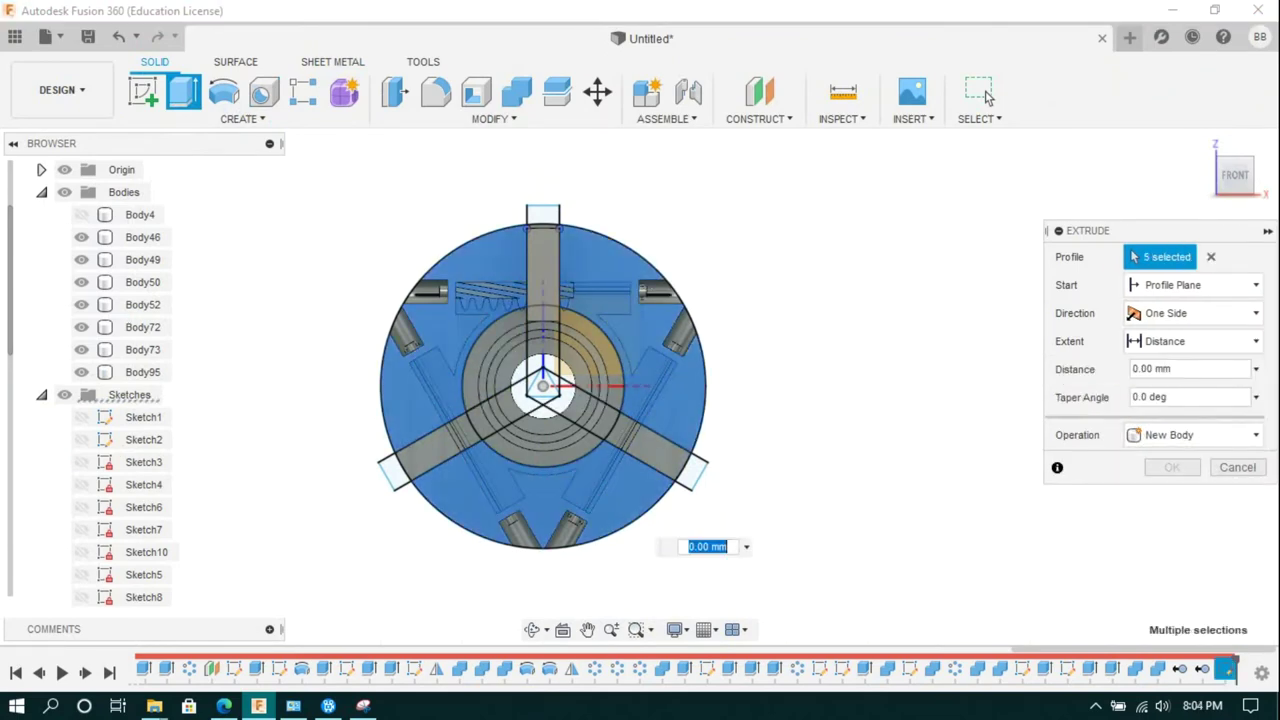
scroll(437, 389, "up", 5)
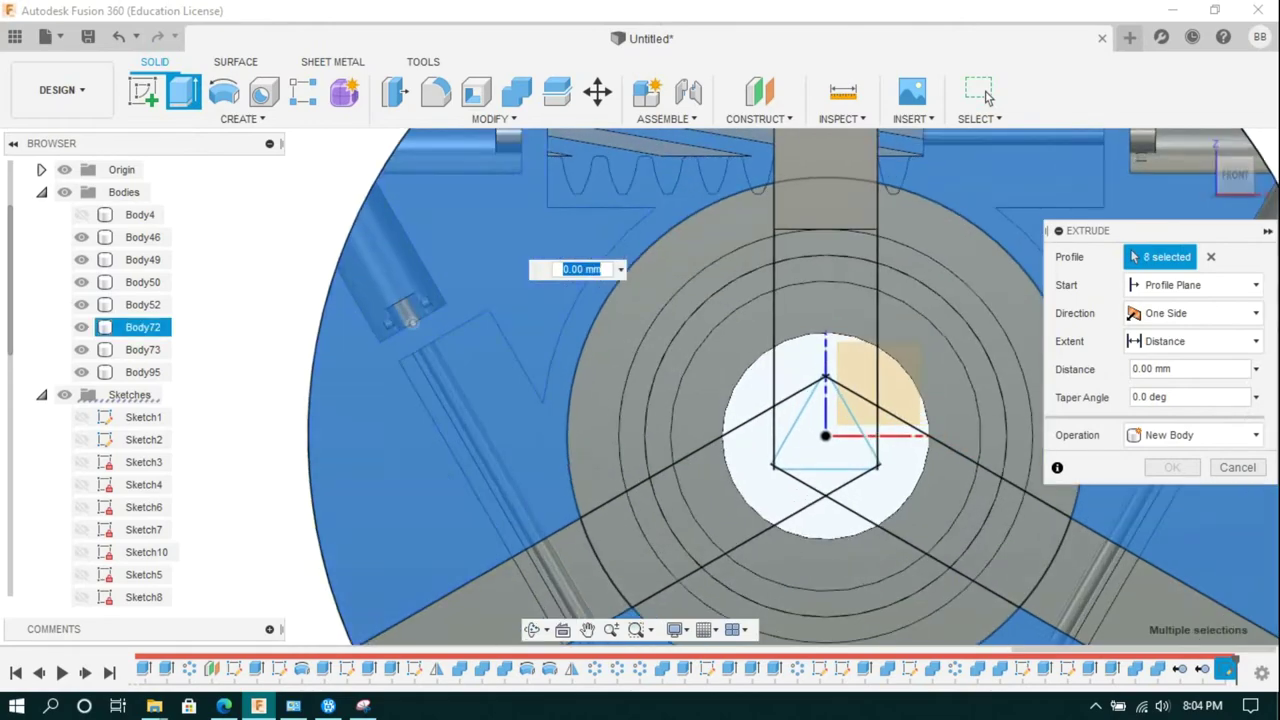
scroll(620, 380, "down", 3)
left_click(860, 490)
scroll(707, 400, "down", 2)
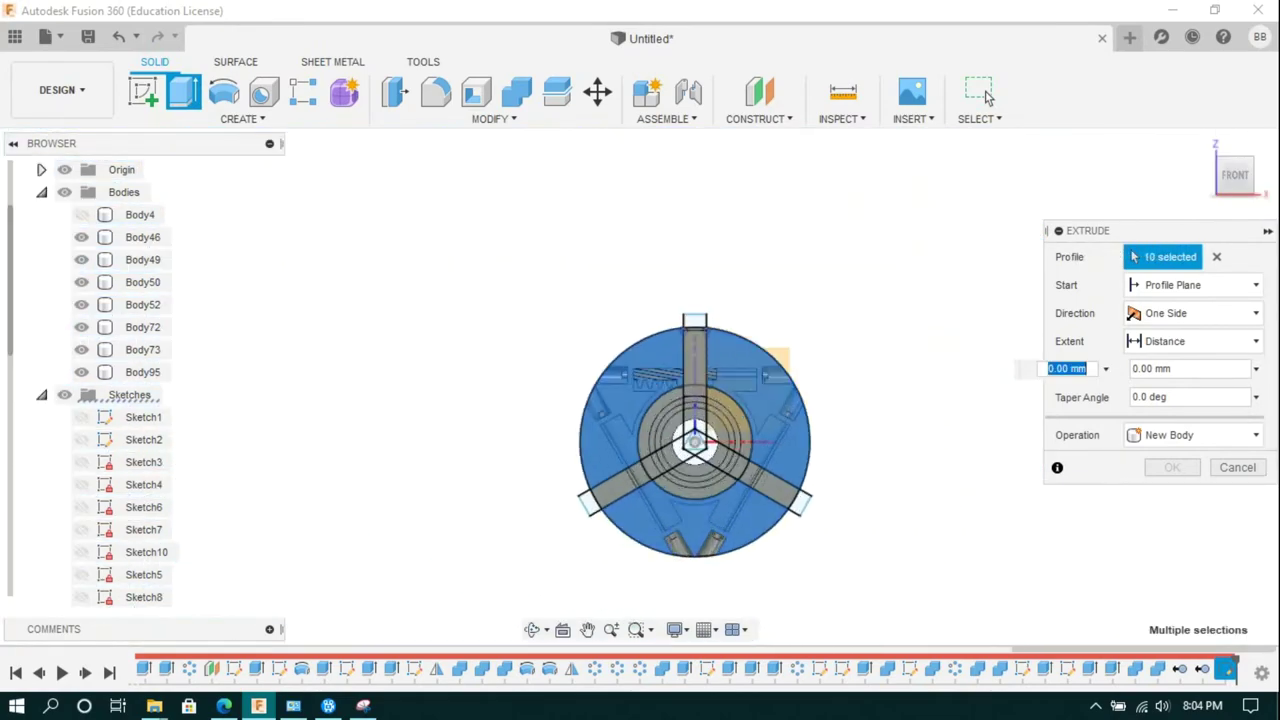
scroll(700, 560, "up", 3)
left_click(670, 585)
left_click(745, 585)
scroll(700, 500, "down", 3)
type("10")
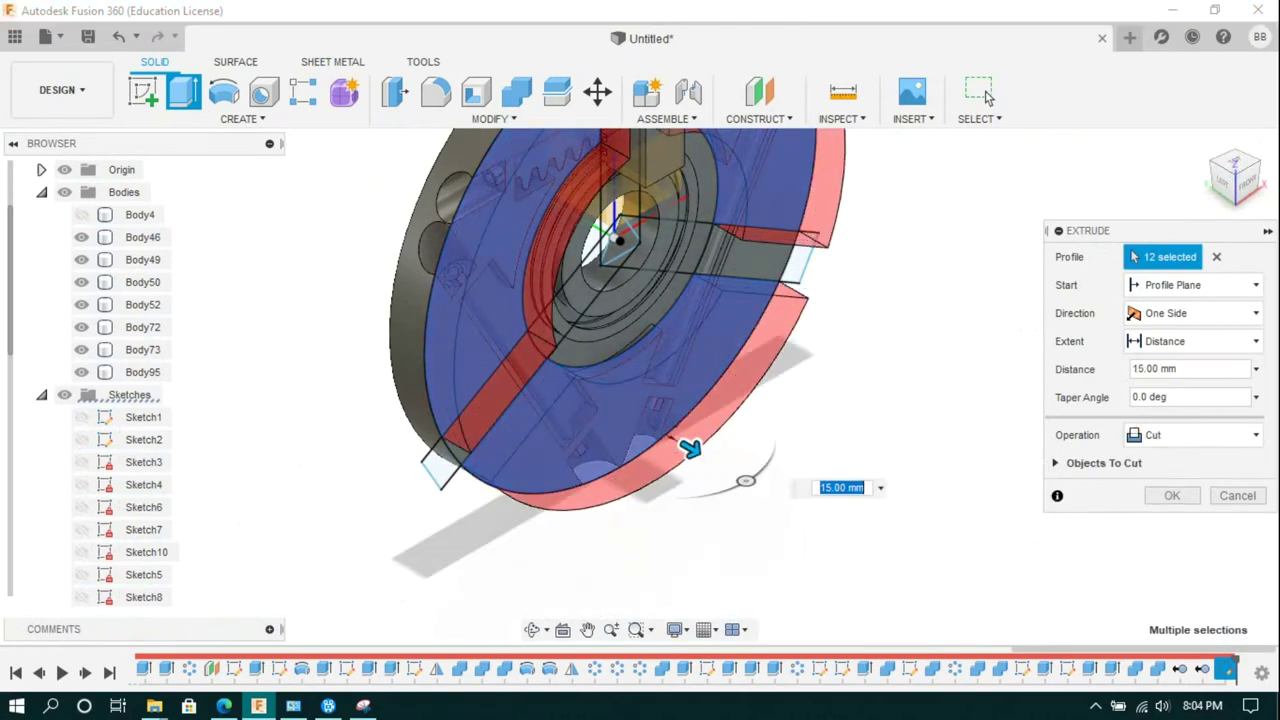
type("15")
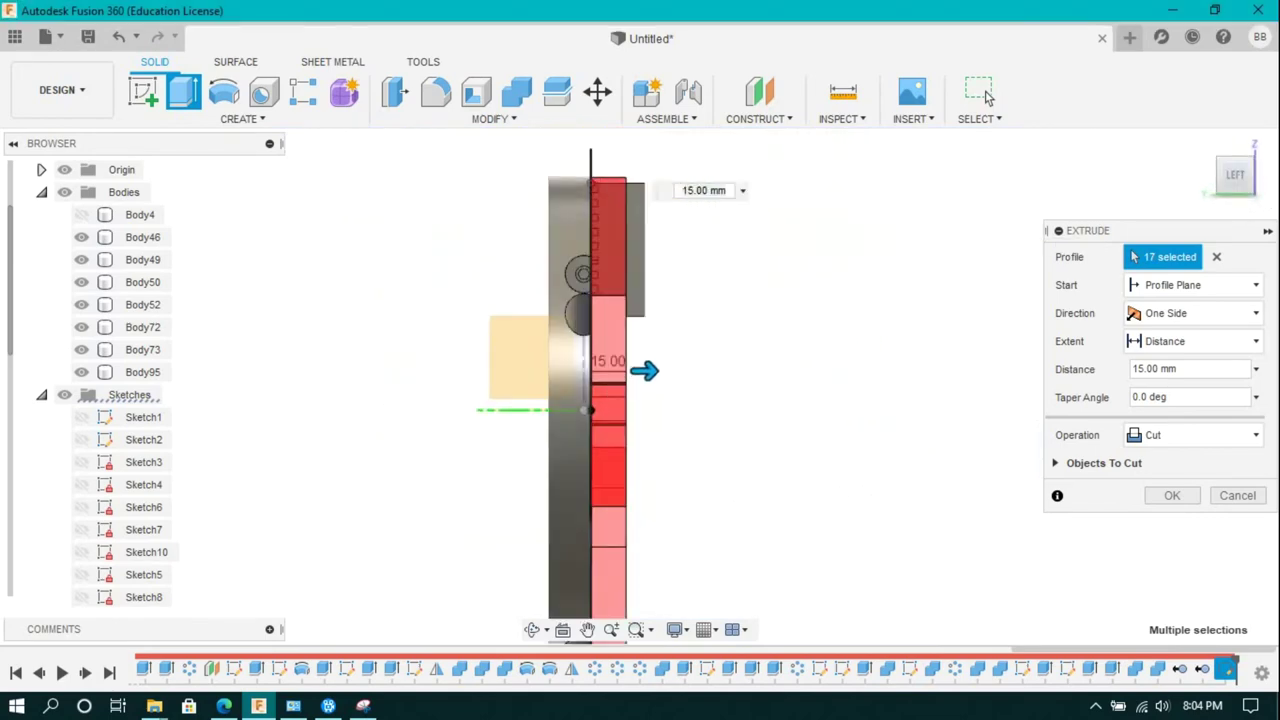
left_click(985, 95)
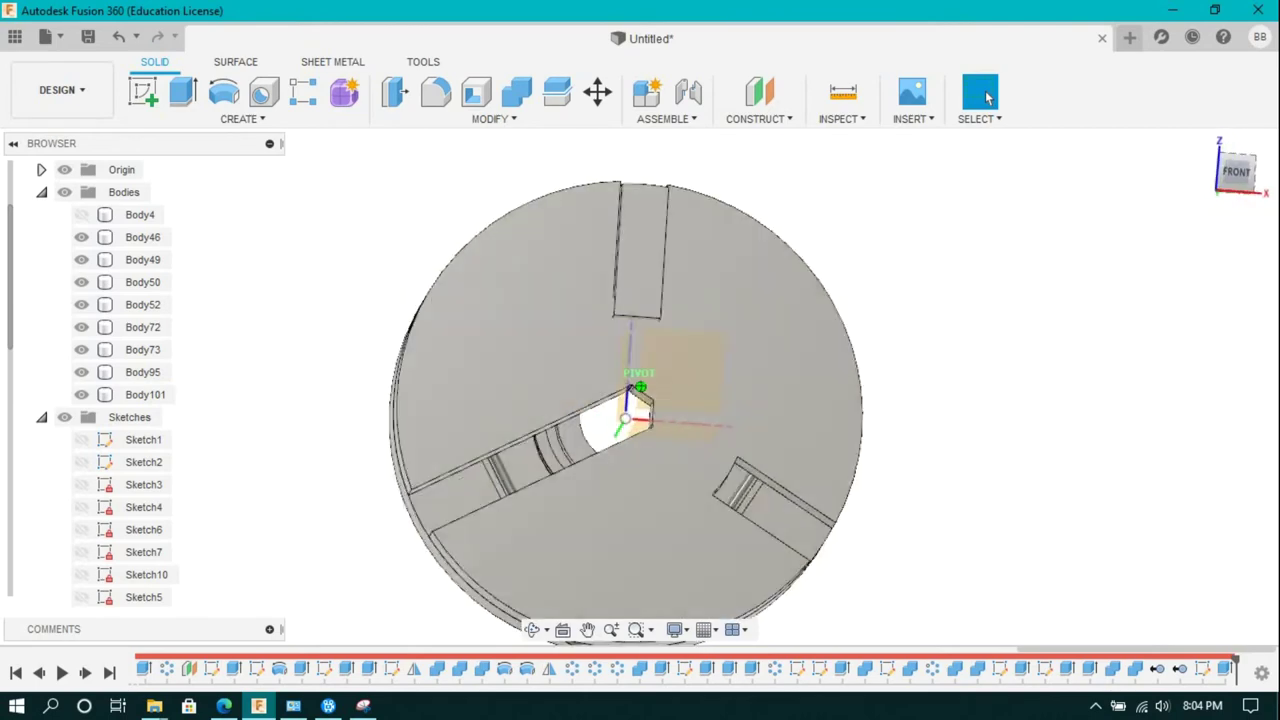
Step: Edit the last extrusion so it creates new bodies
right_click(1203, 668)
left_click(1135, 477)
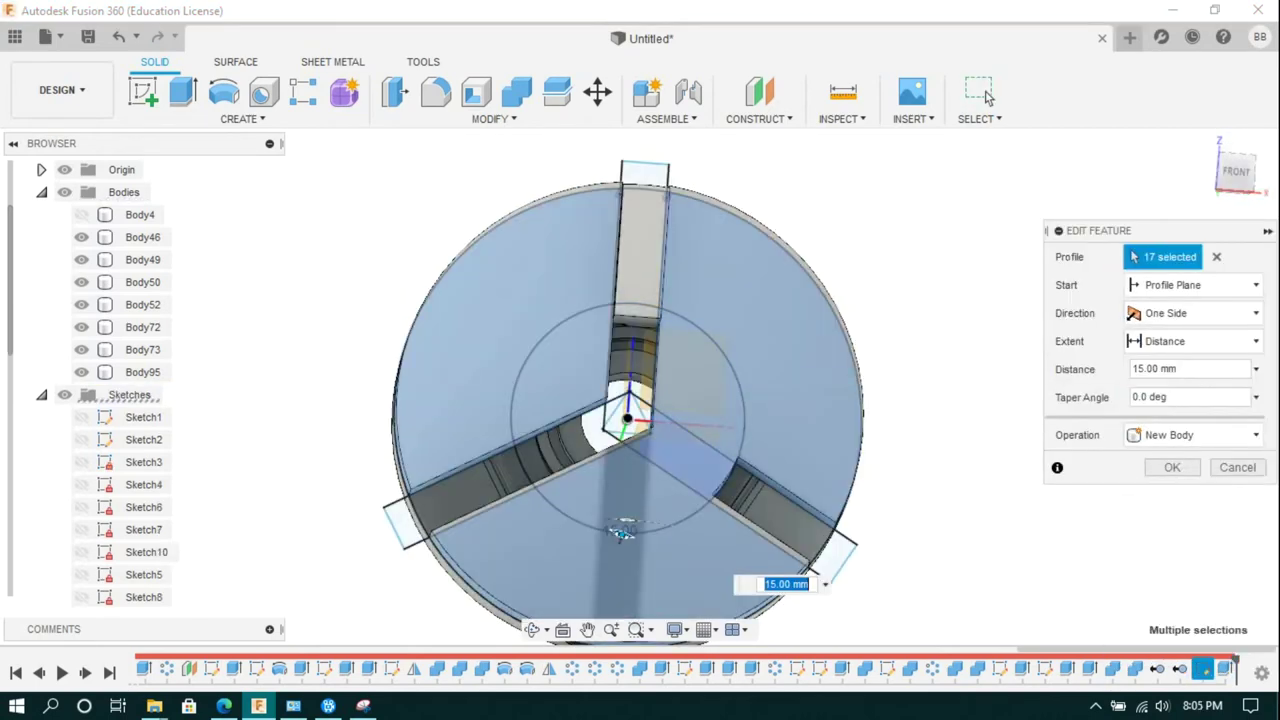
left_click(985, 95)
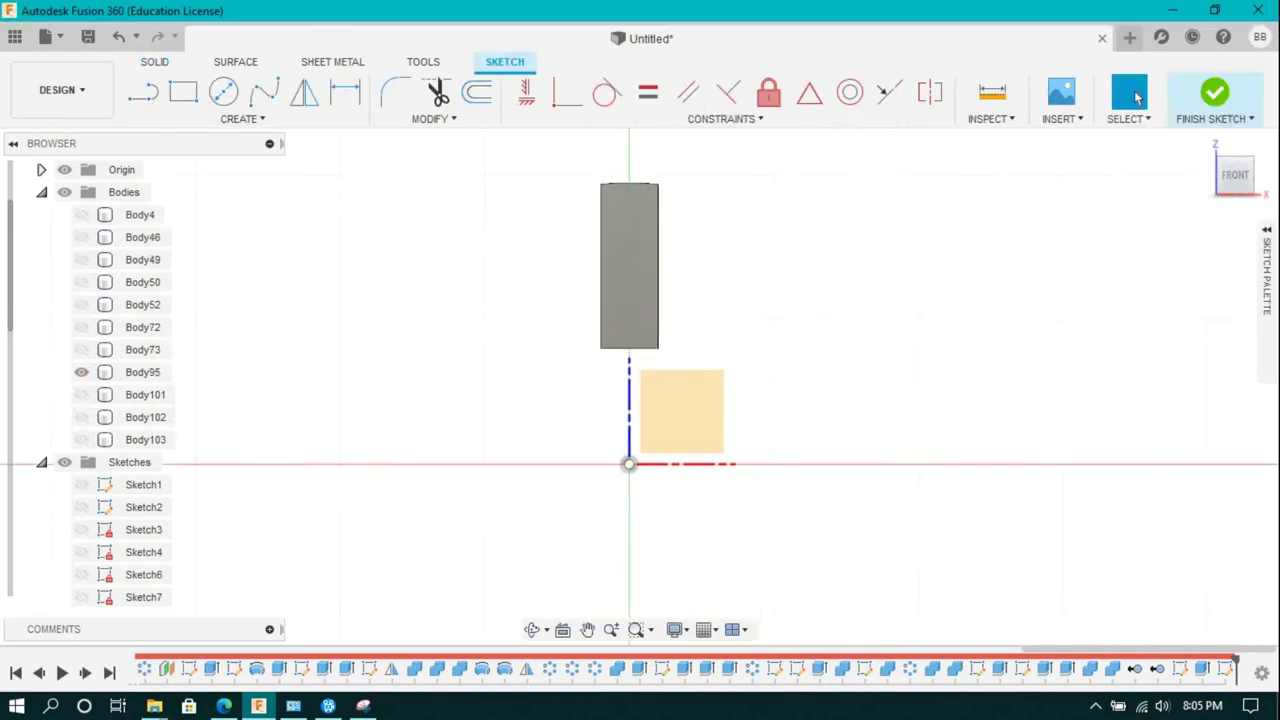
Step: Draw a rectangle dimensioned 105 mm by 100 mm
key("r")
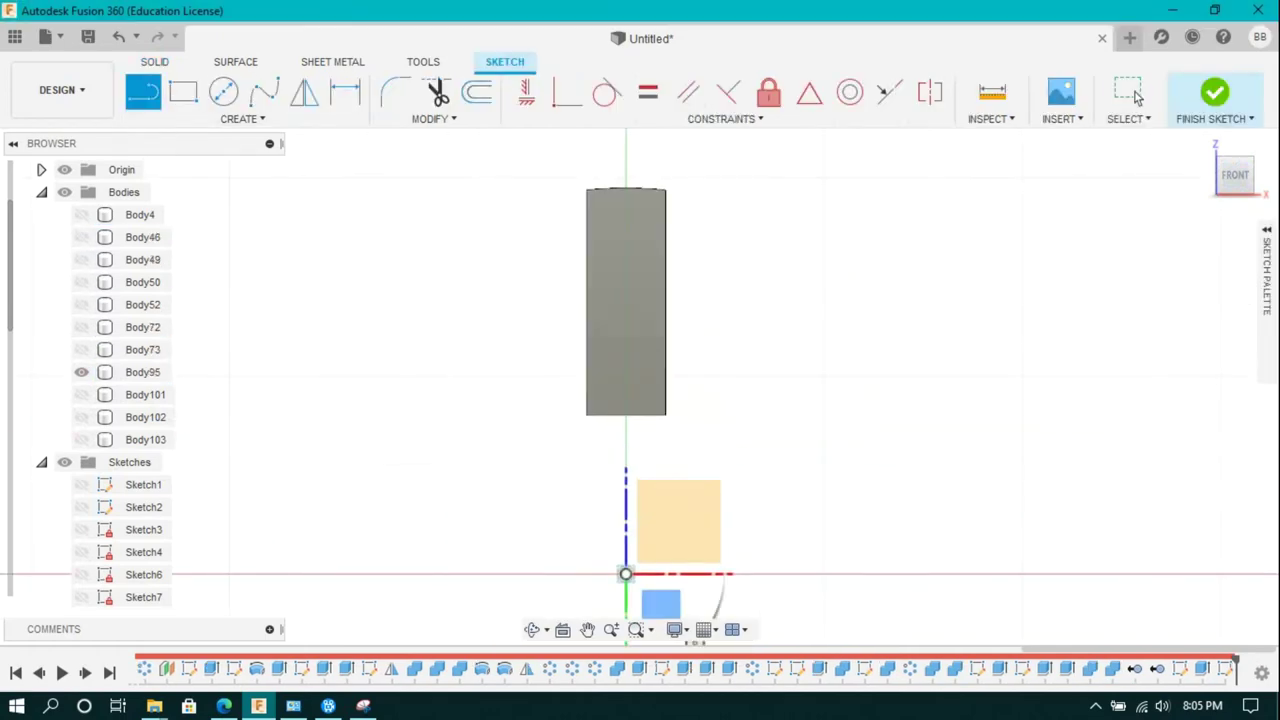
type("d")
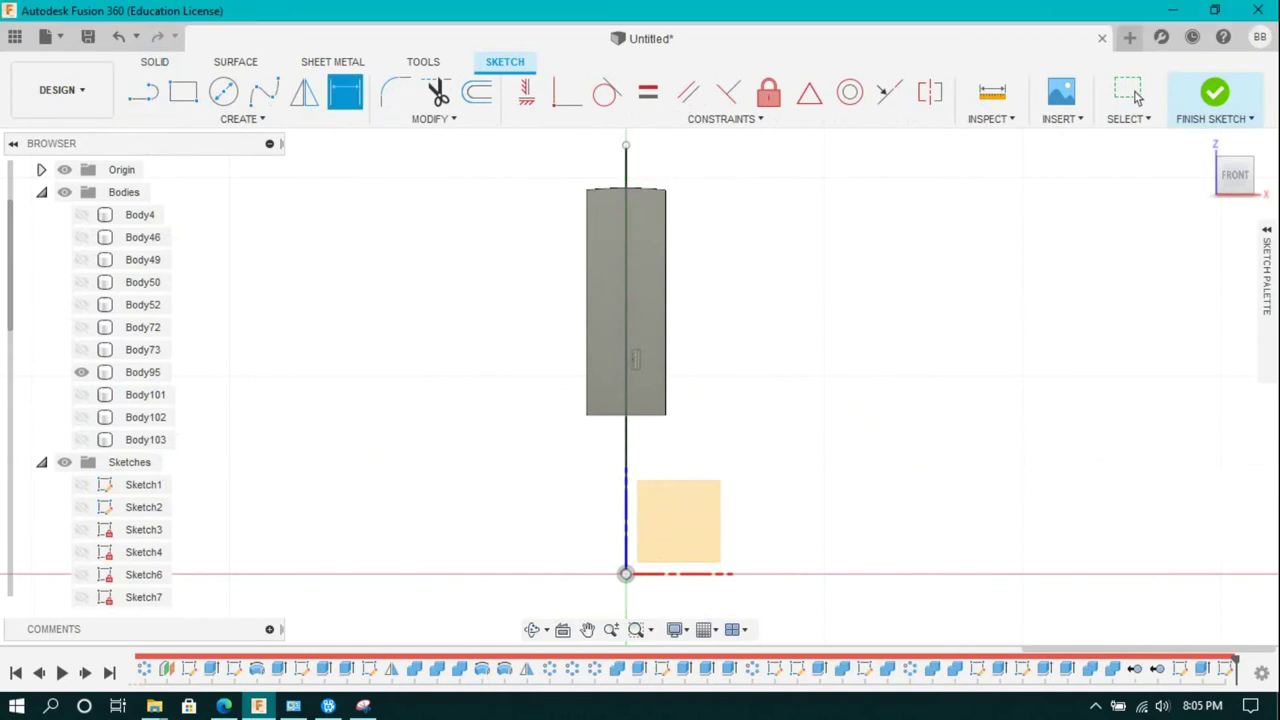
type("105")
key("Return")
type("100")
key("Return")
Step: Draw a slanted line from the top point at 40° to the vertical centre line
left_click(143, 92)
scroll(611, 181, "up", 2)
left_click(665, 196)
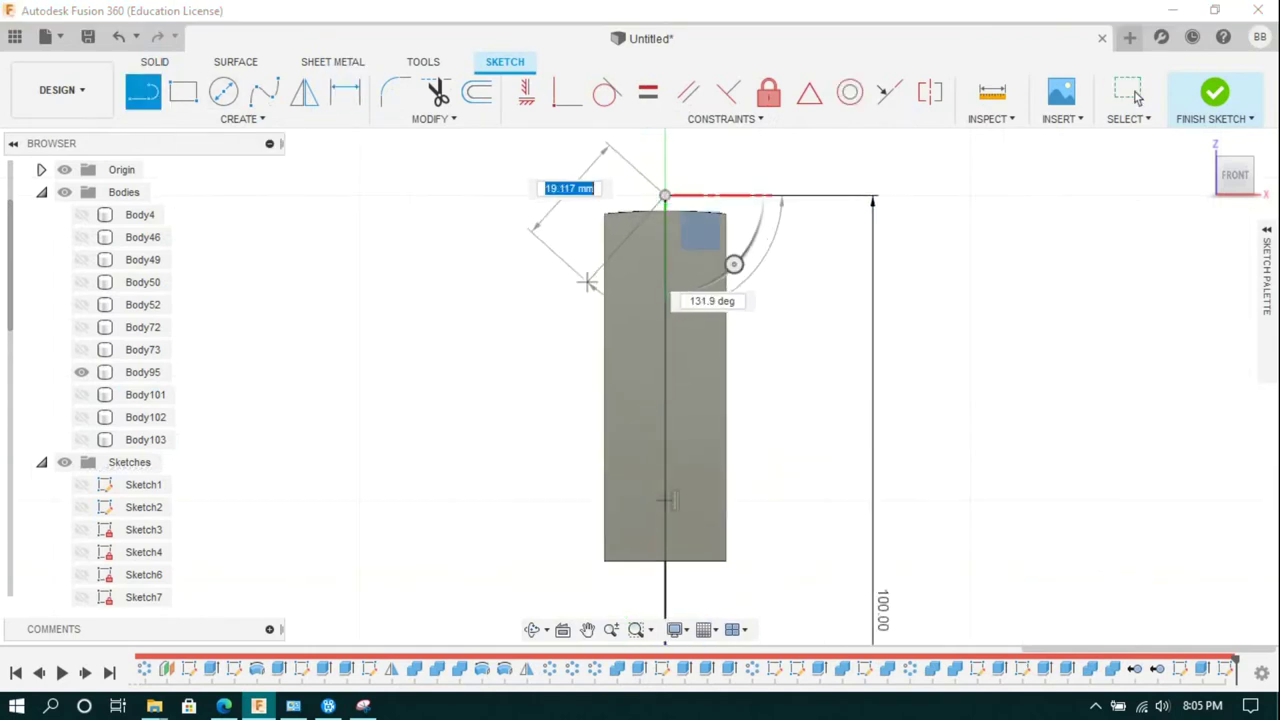
left_click(588, 282)
key("d")
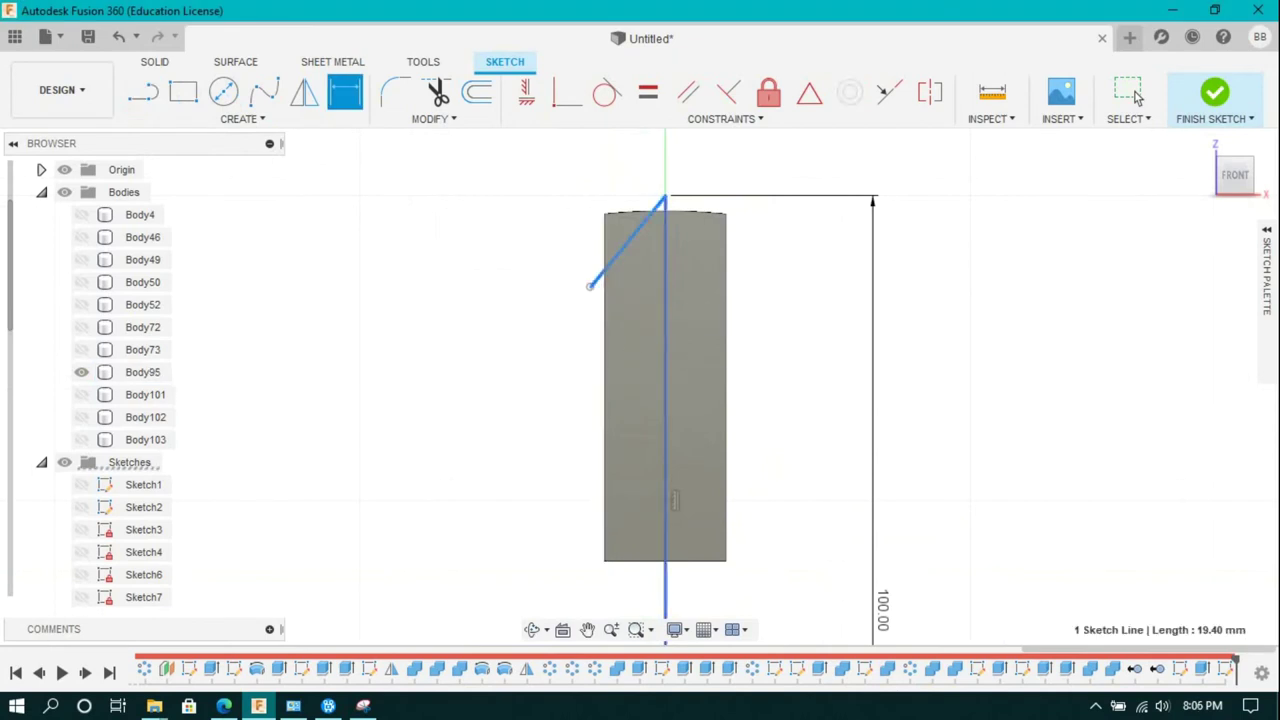
left_click(627, 241)
left_click(665, 450)
left_click(590, 580)
type("40")
key("Return")
Step: Mirror the slanted line about the vertical centre line
left_click(304, 92)
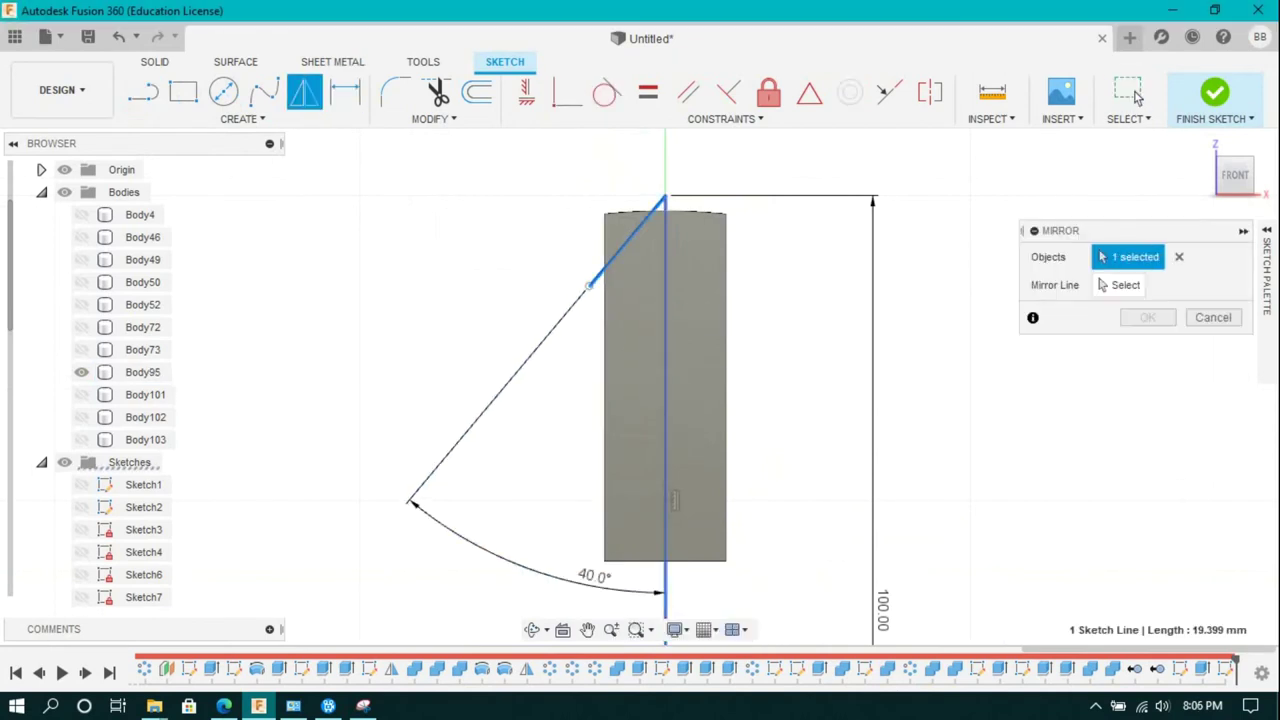
left_click(665, 400)
left_click(1120, 285)
left_click(665, 400)
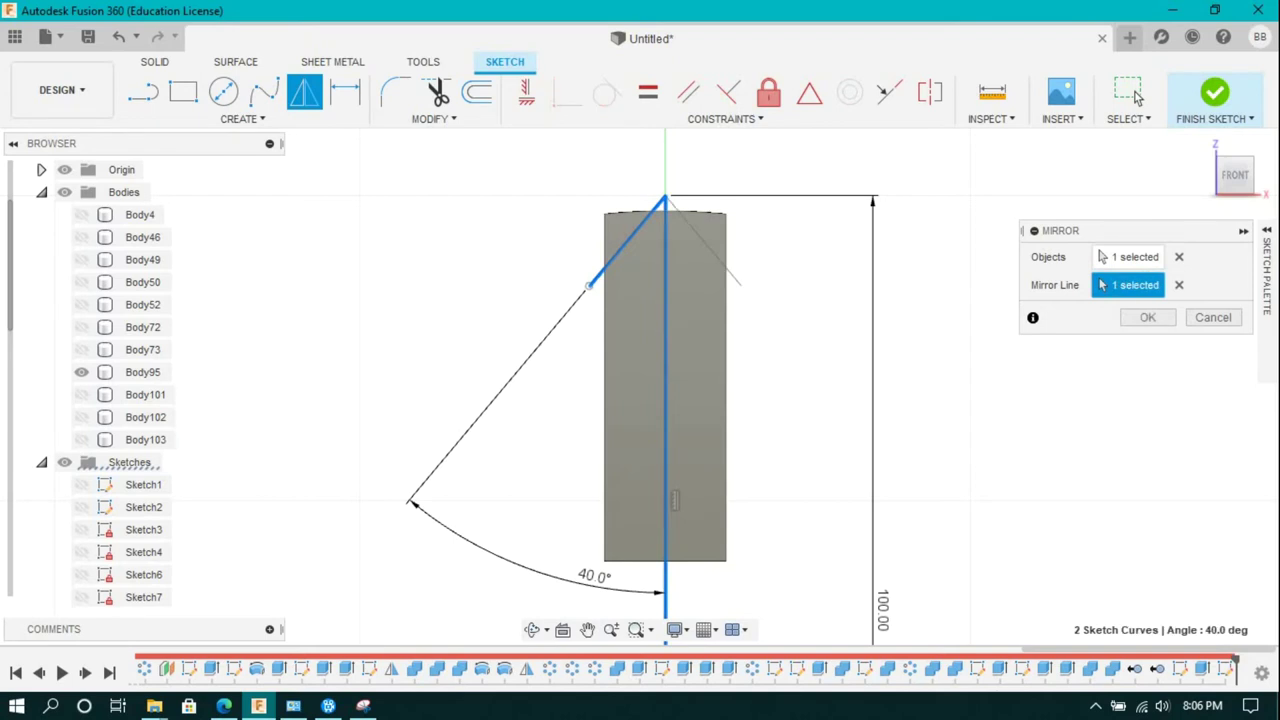
left_click(1147, 317)
left_click(1137, 96)
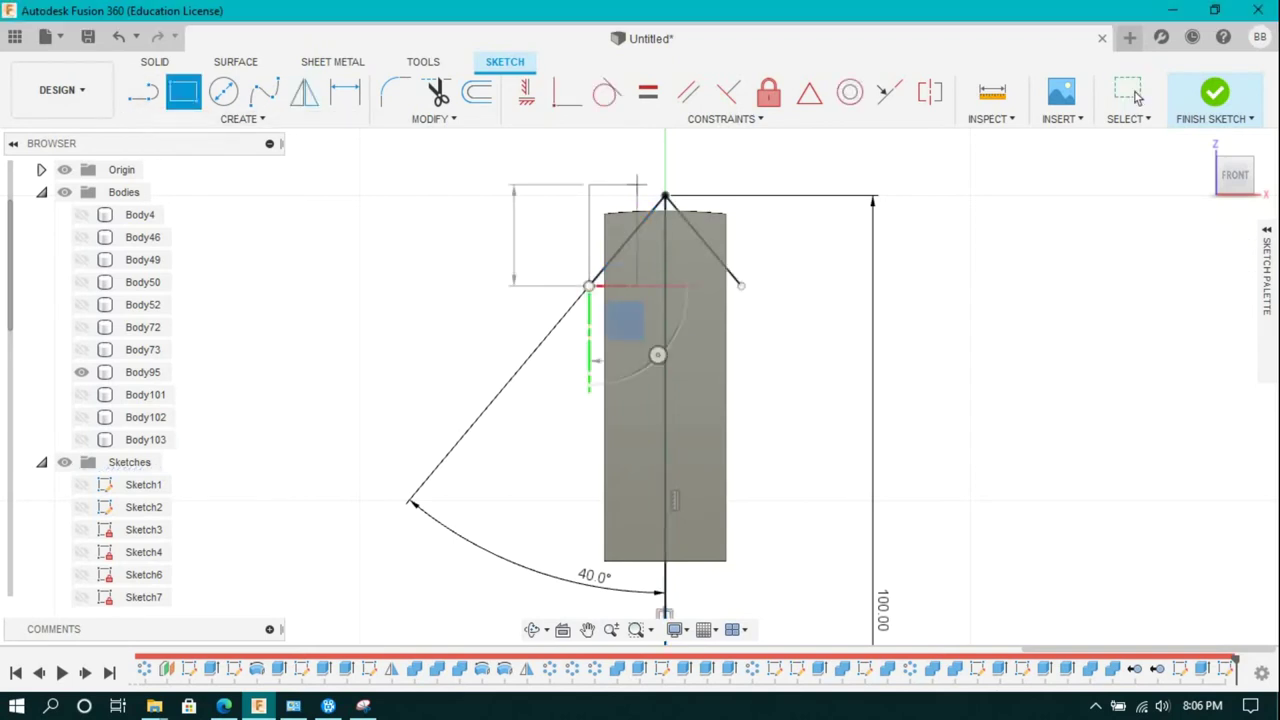
Step: Add straight lines closing the shape at the top apex and right side
key("l")
left_click(665, 196)
left_click(740, 285)
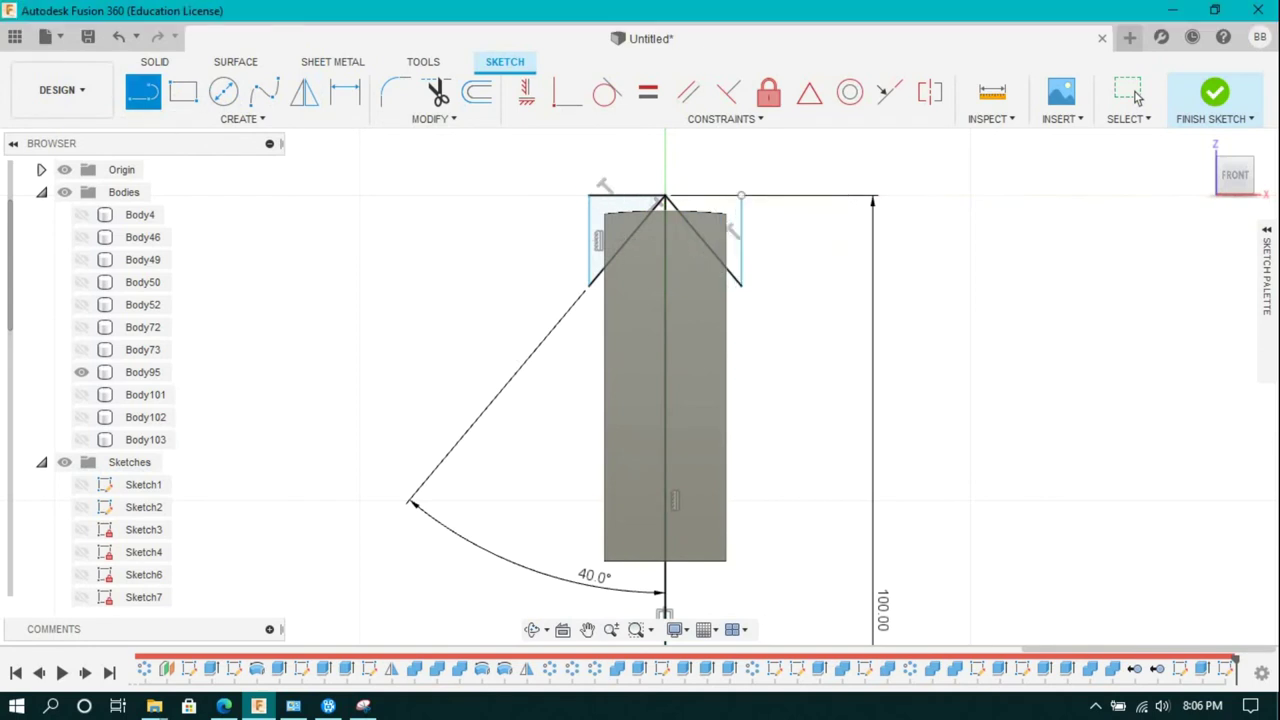
Step: Place a circle on the apex and dimension it to 6 mm diameter
key("c")
scroll(708, 171, "up", 4)
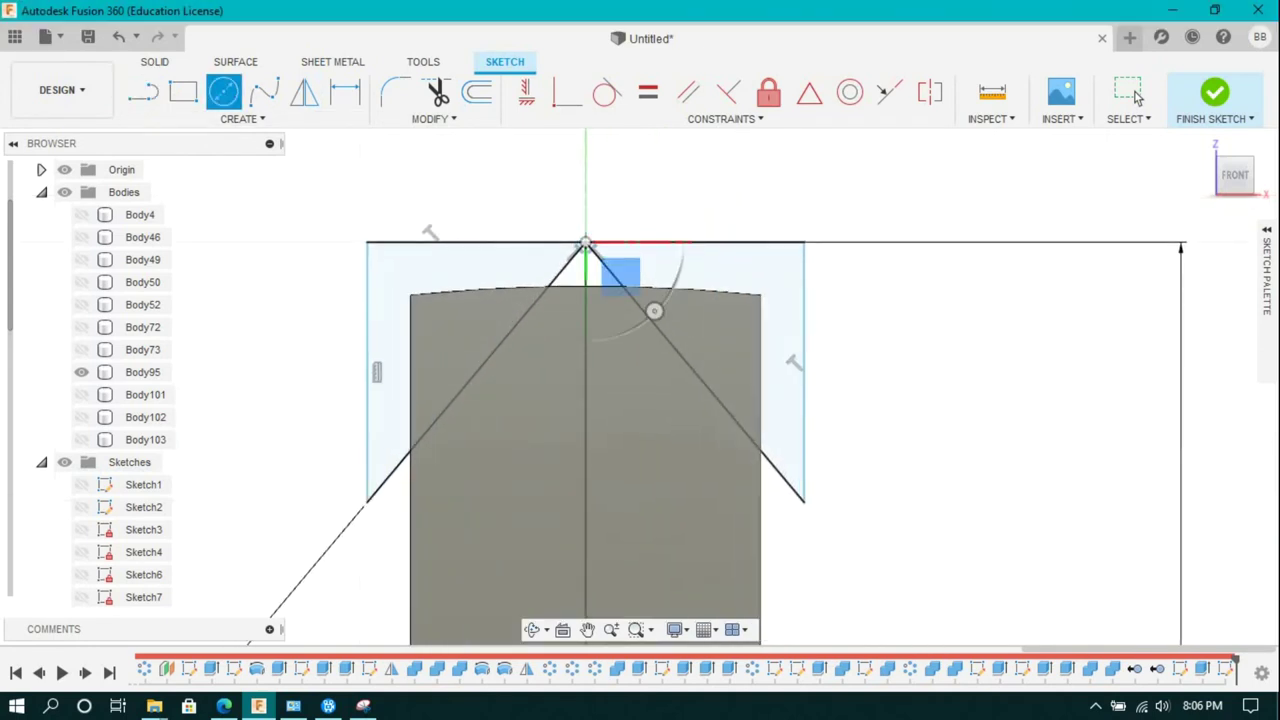
left_click(654, 306)
key("d")
left_click(625, 215)
left_click(700, 180)
type("5")
key("Return")
double_click(694, 190)
type("6")
key("Return")
Step: Finish the sketch and begin extruding its profiles
scroll(658, 220, "down", 5)
scroll(658, 220, "up", 2)
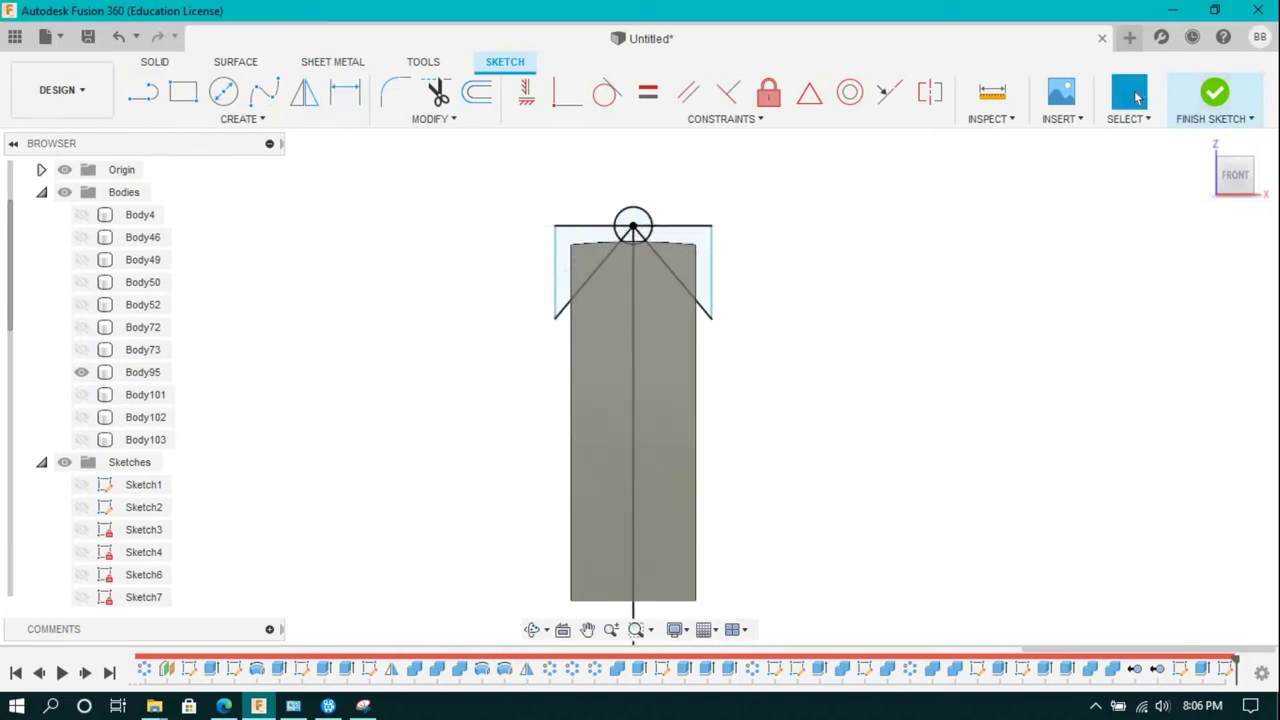
left_click(1215, 92)
key("e")
scroll(770, 180, "up", 3)
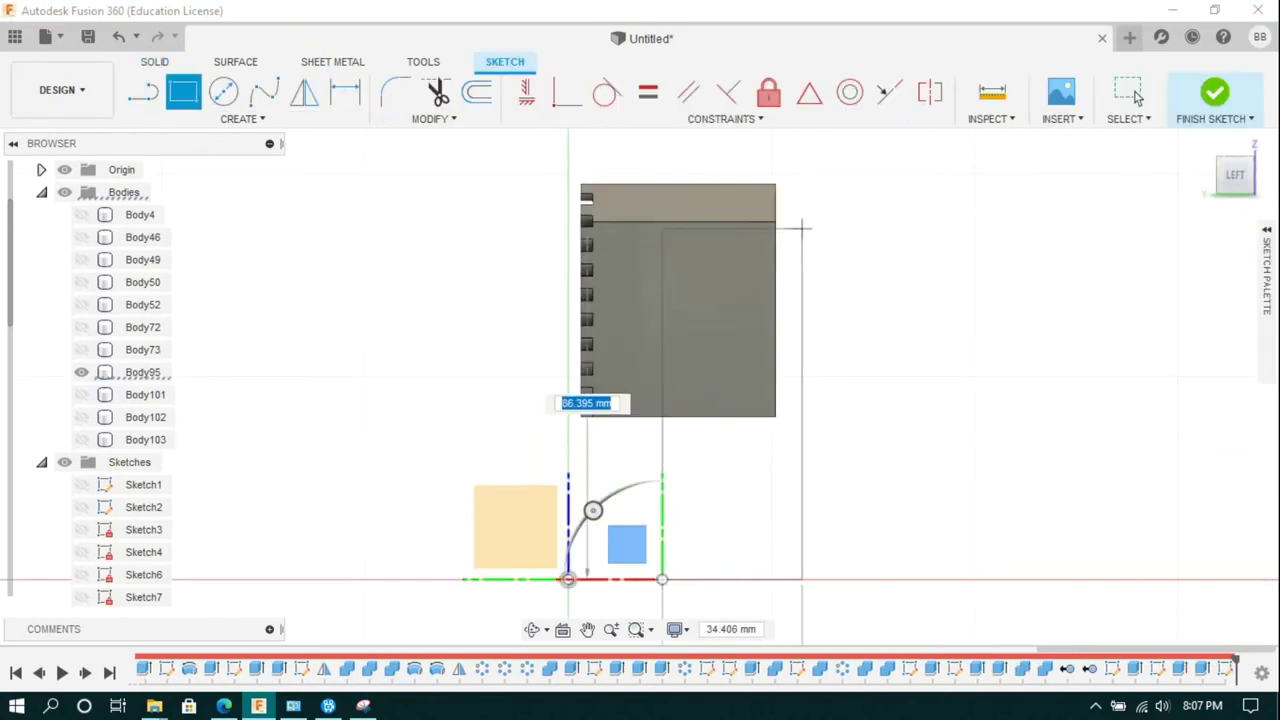
Step: Dimension the first rectangle 18 mm from the axis and 60 mm tall
left_click(812, 352)
type("15")
key("Return")
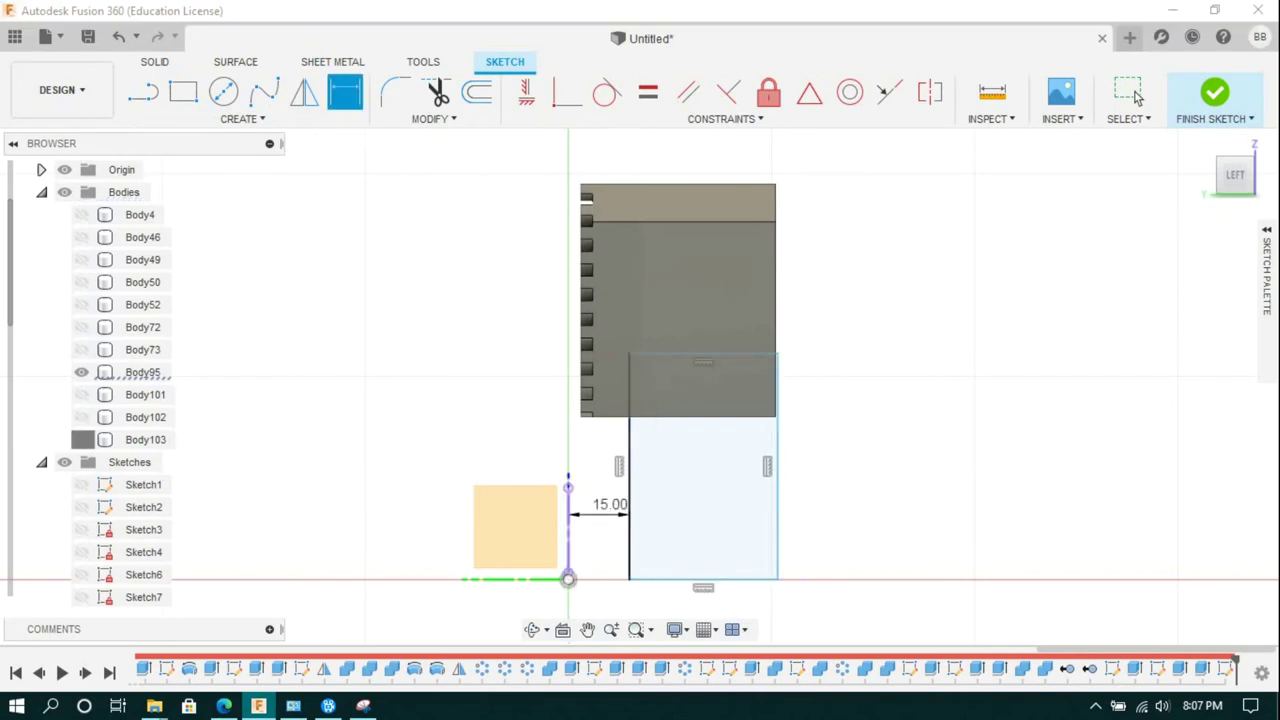
double_click(610, 504)
type("0")
key("Return")
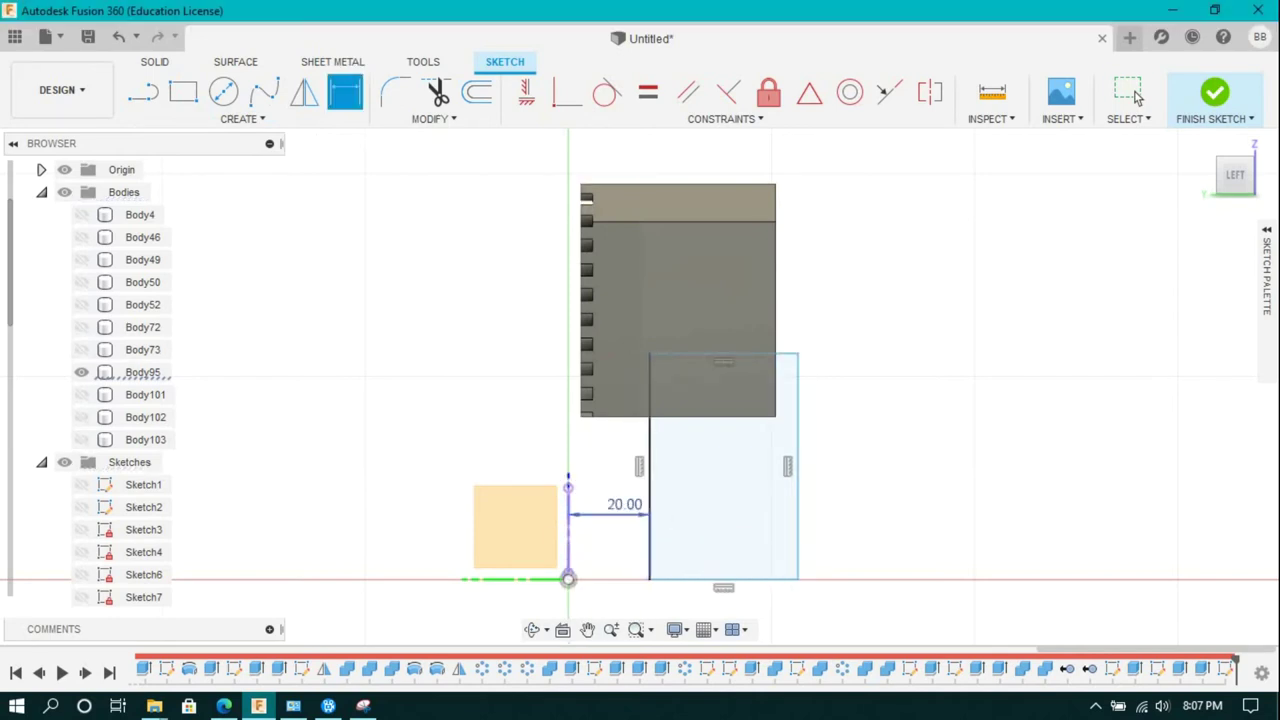
type("18")
key("Return")
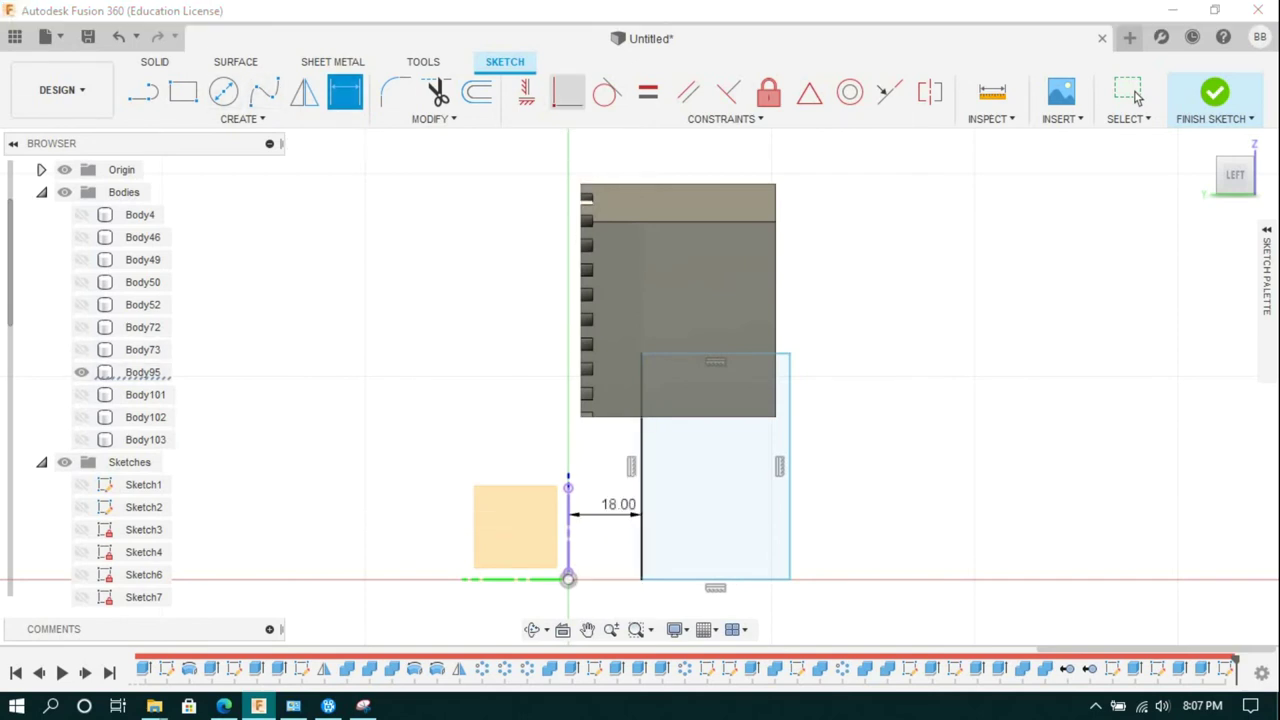
left_click(715, 578)
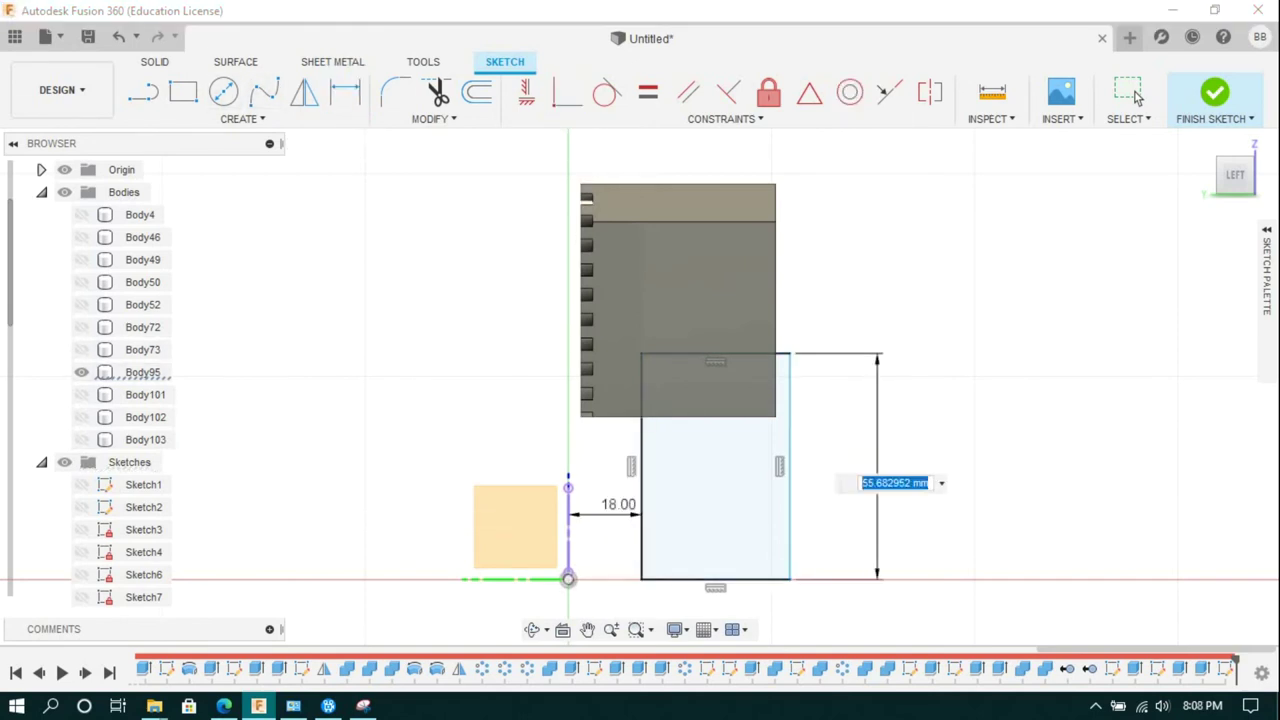
type("60")
key("Return")
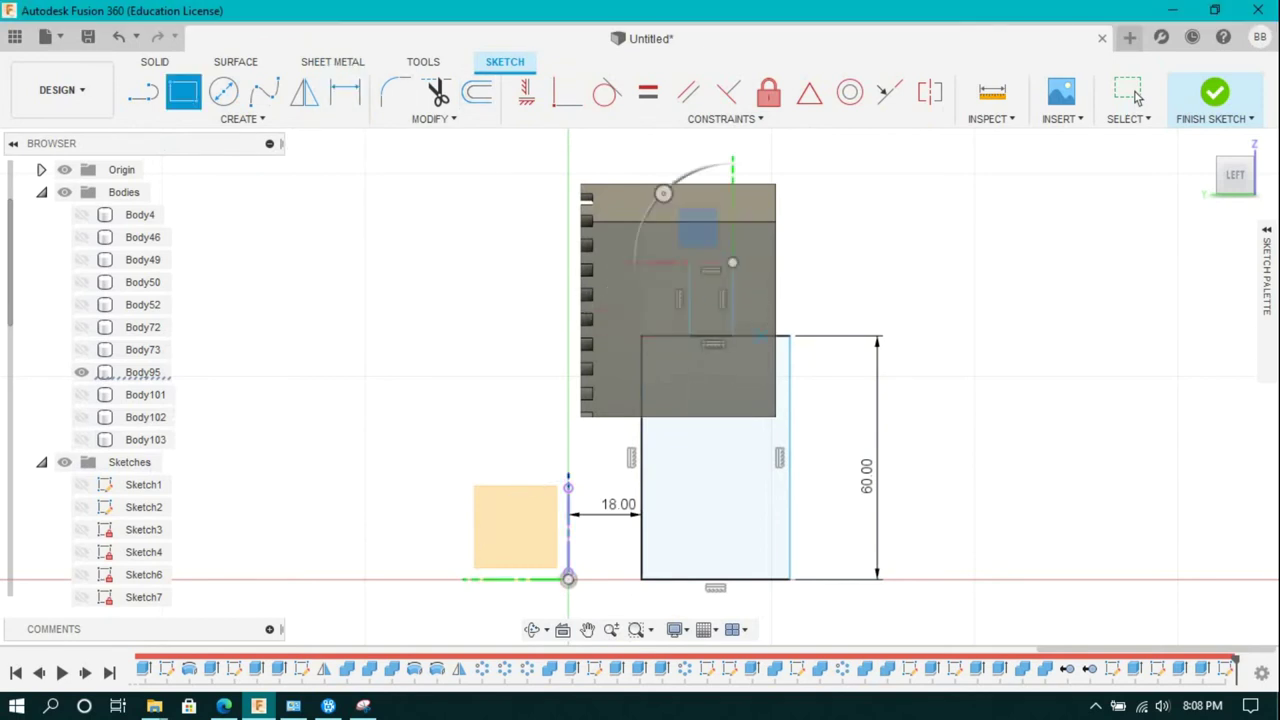
Step: Add a second rectangle against the first and set both step widths to 12.50 mm
left_click(732, 336)
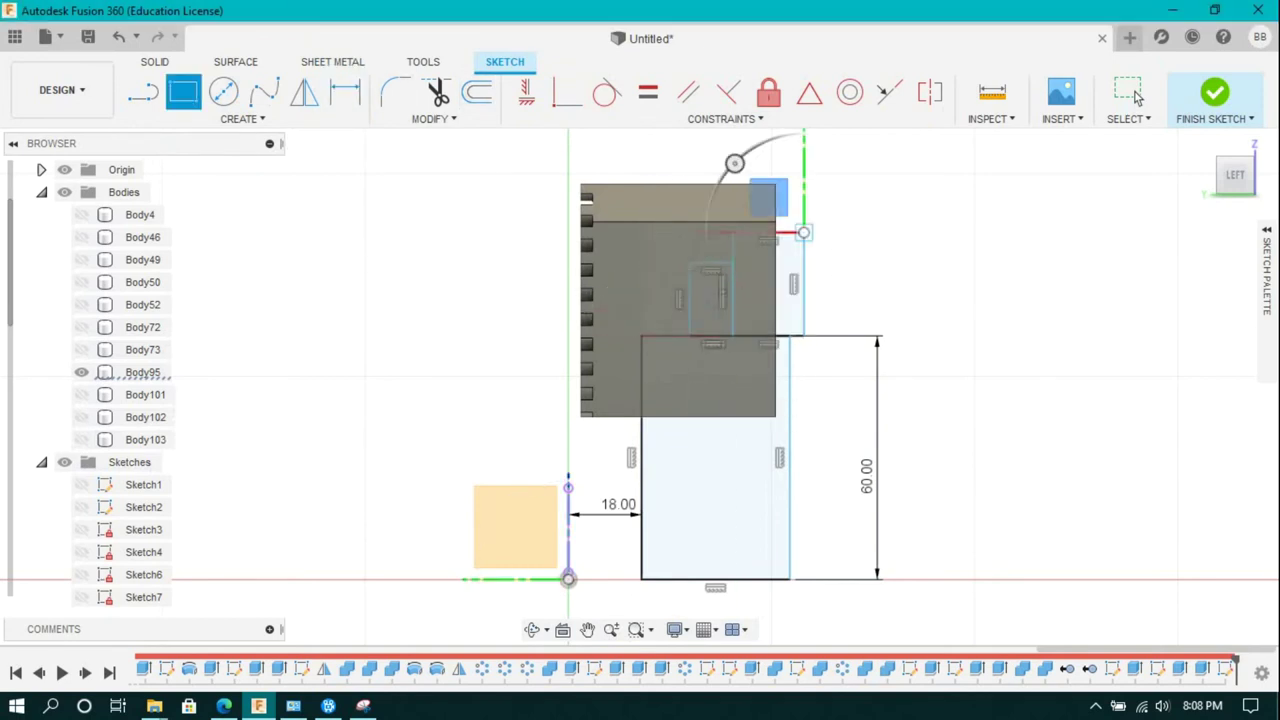
key("d")
left_click(567, 92)
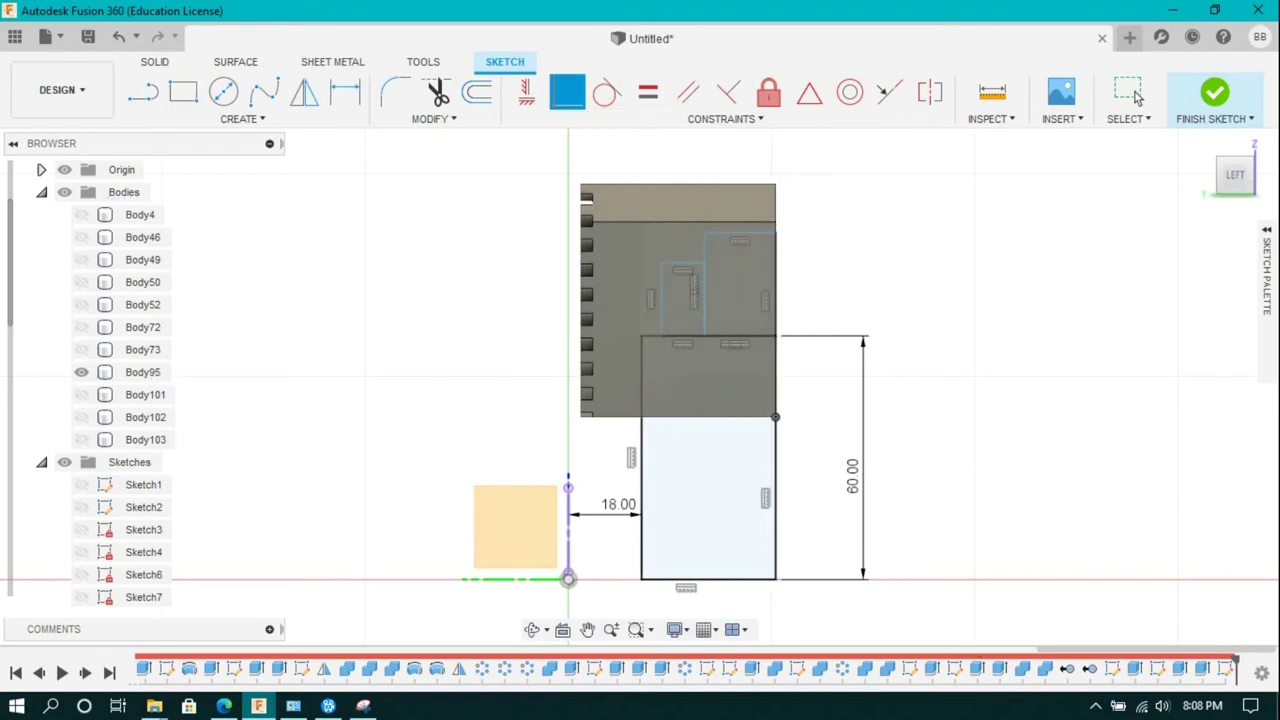
type("15")
key("Return")
type("15")
key("Return")
left_click(718, 180)
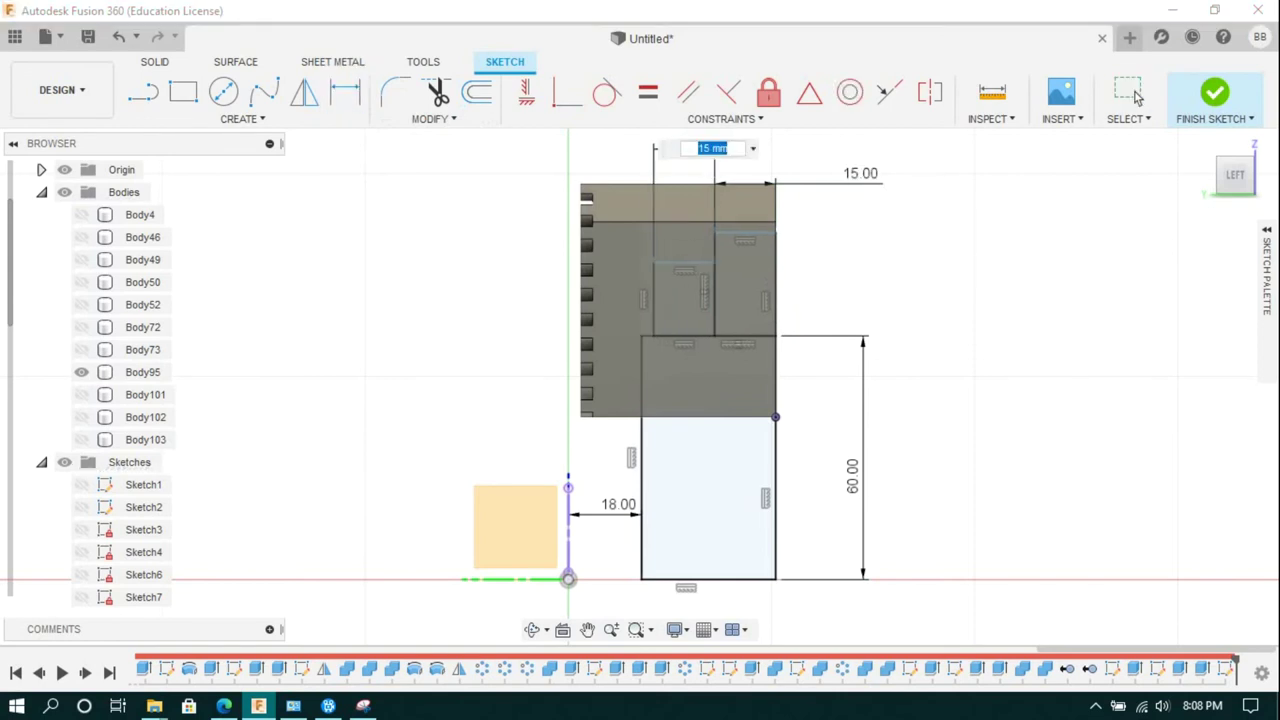
type("5")
key("Return")
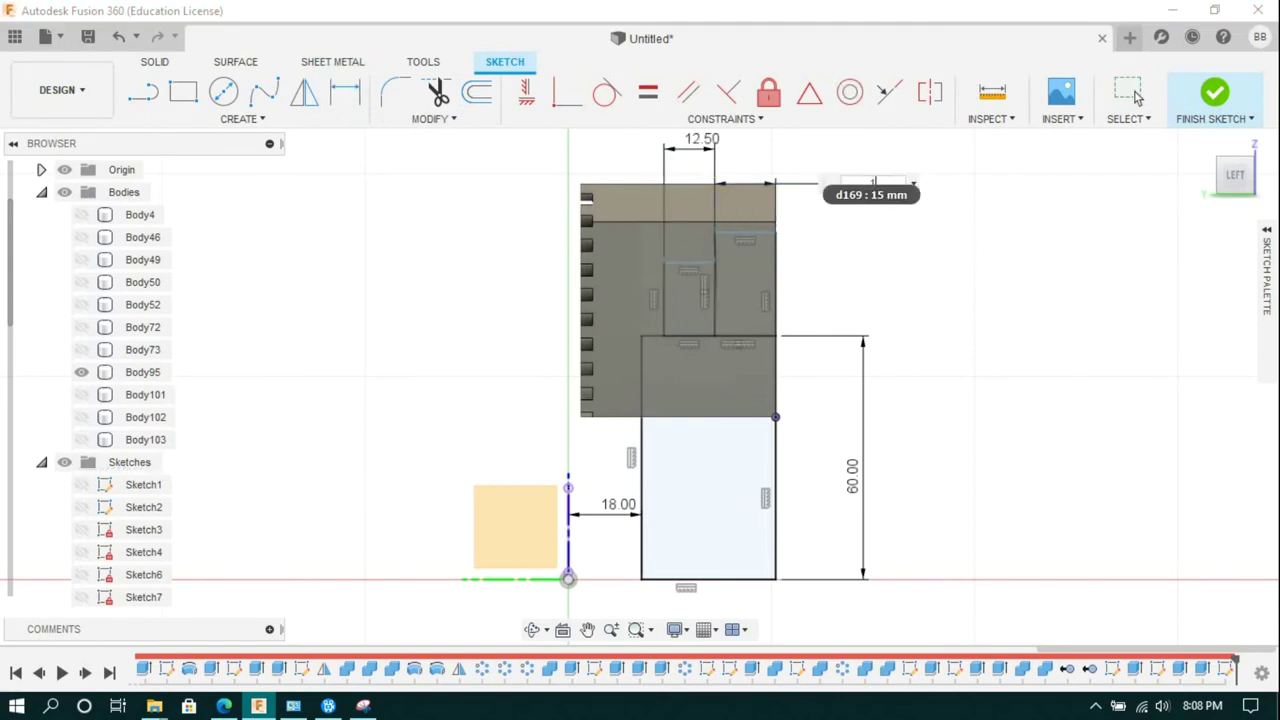
type("12.5")
key("Return")
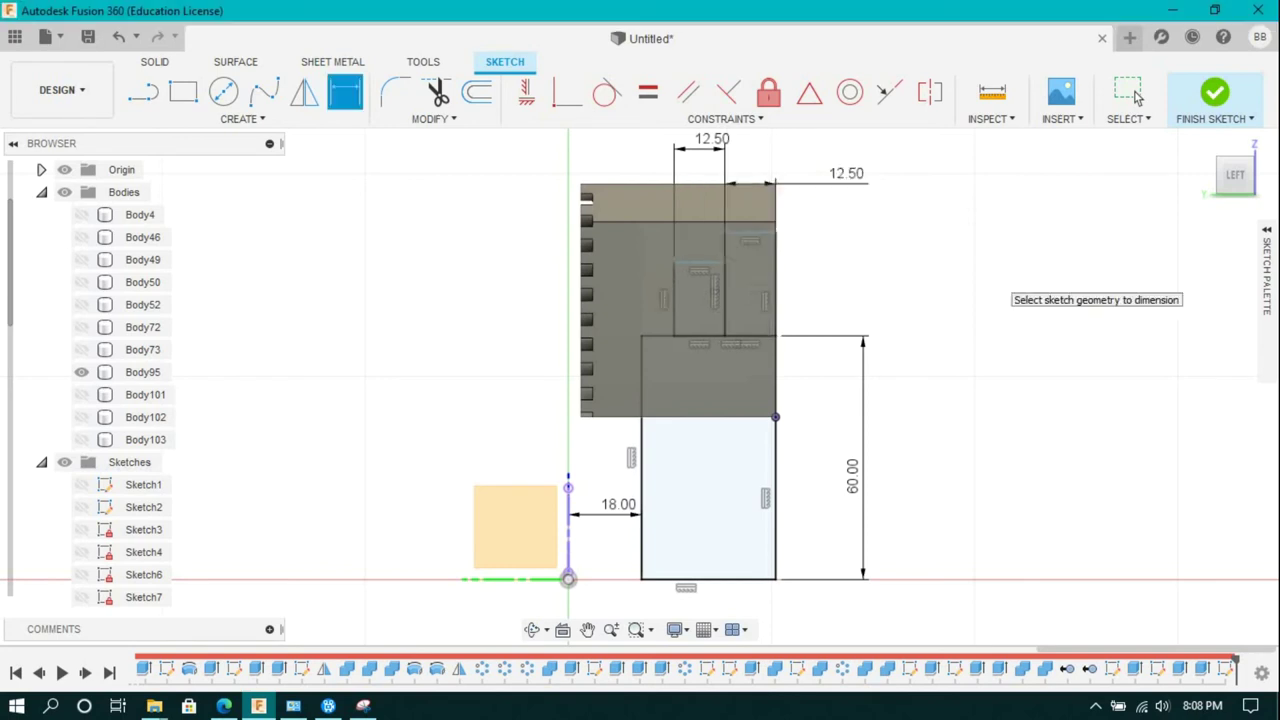
Step: Set the step height dimensions to 80 mm, 10 mm and 70 mm
left_click(948, 462)
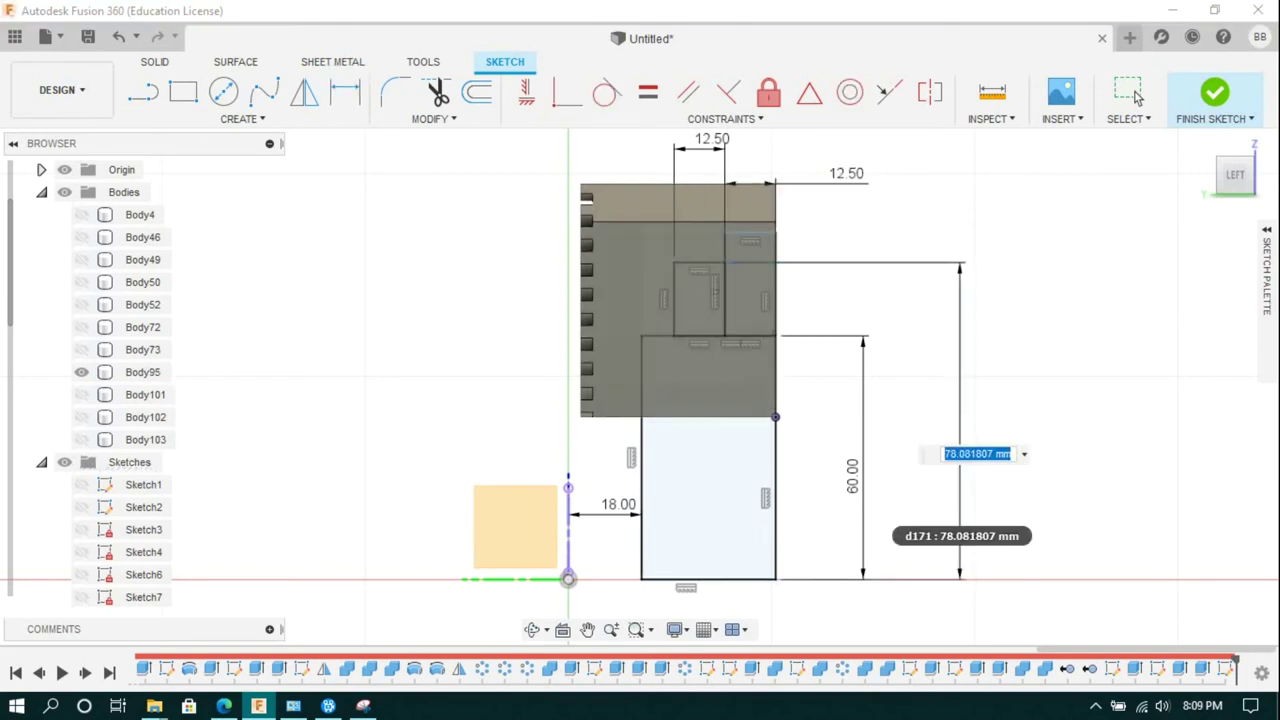
type("75")
key("Return")
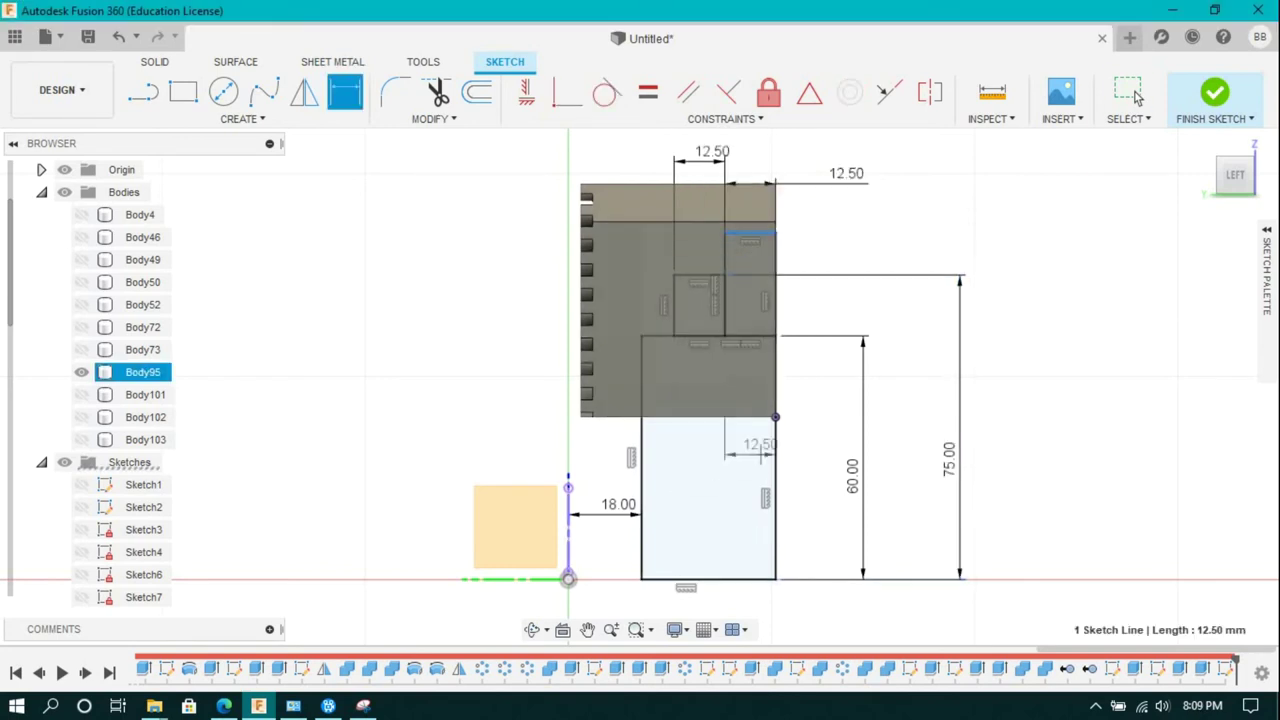
left_click(995, 460)
type("90")
key("Return")
double_click(1014, 452)
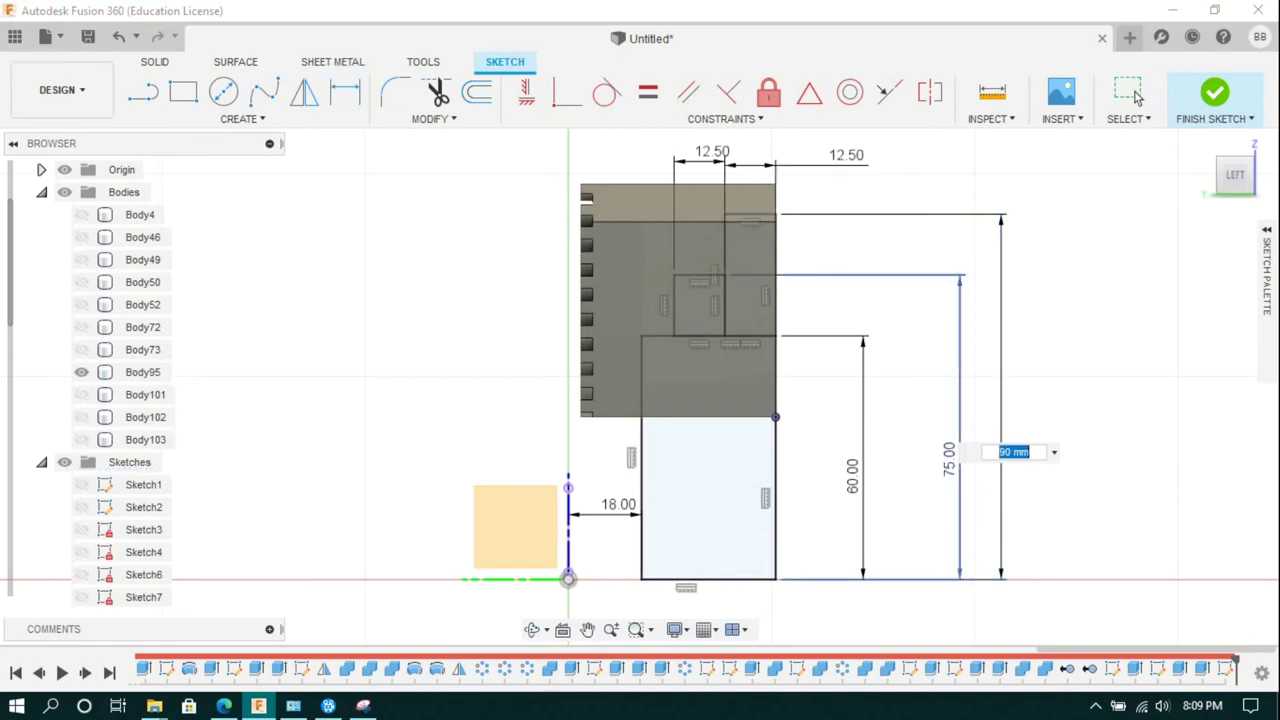
key("Return")
double_click(949, 457)
type("10")
key("Return")
double_click(960, 560)
type("70")
key("Return")
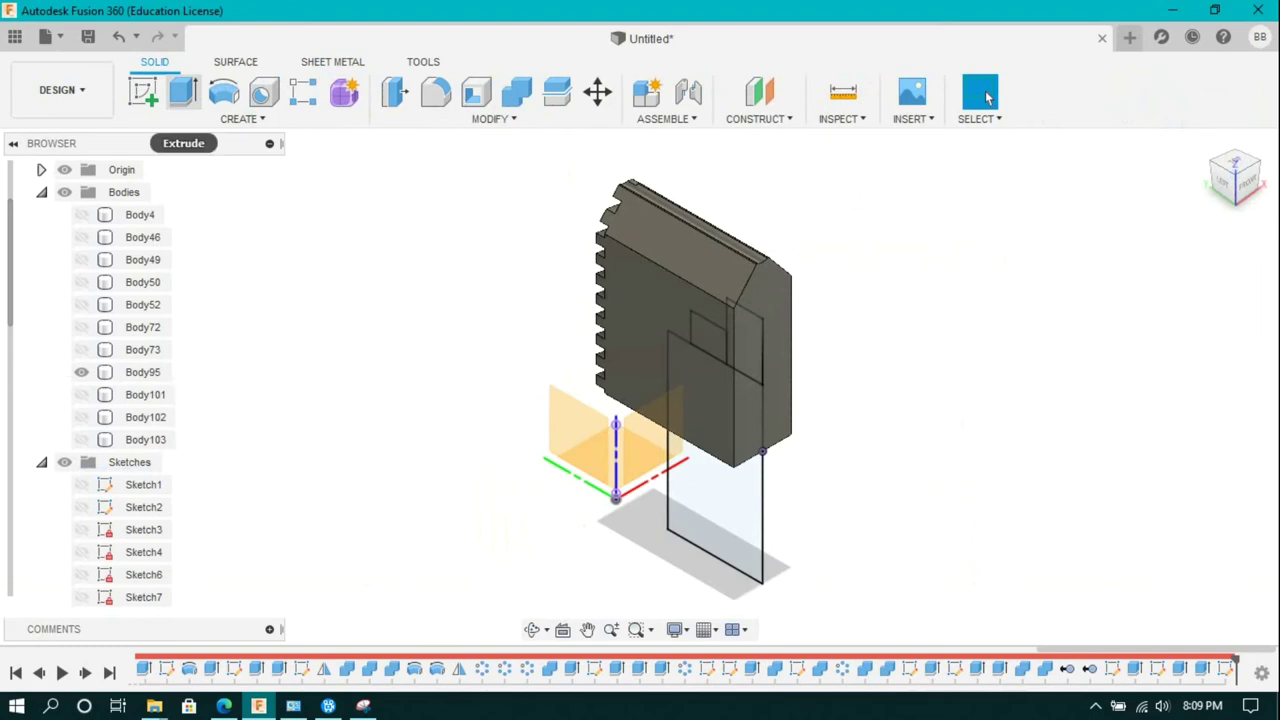
left_click(224, 92)
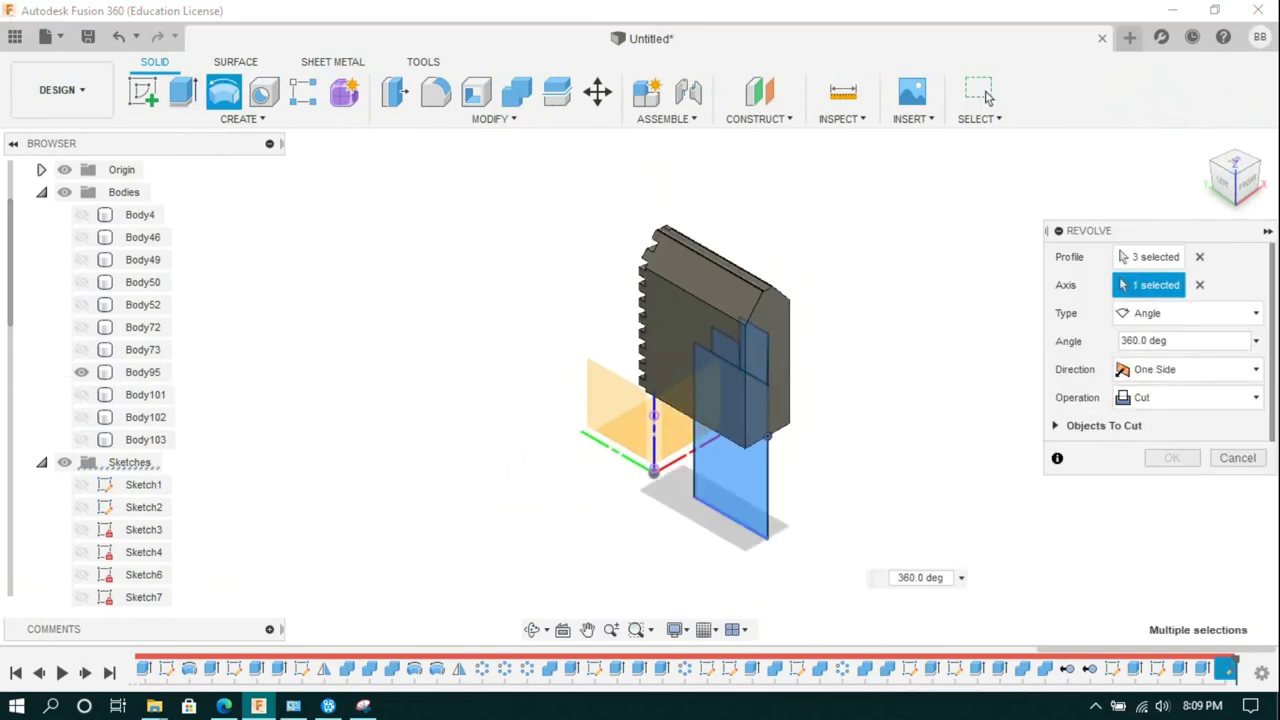
Step: Apply the 360° revolve cut of the stepped profiles around the axis
left_click(987, 97)
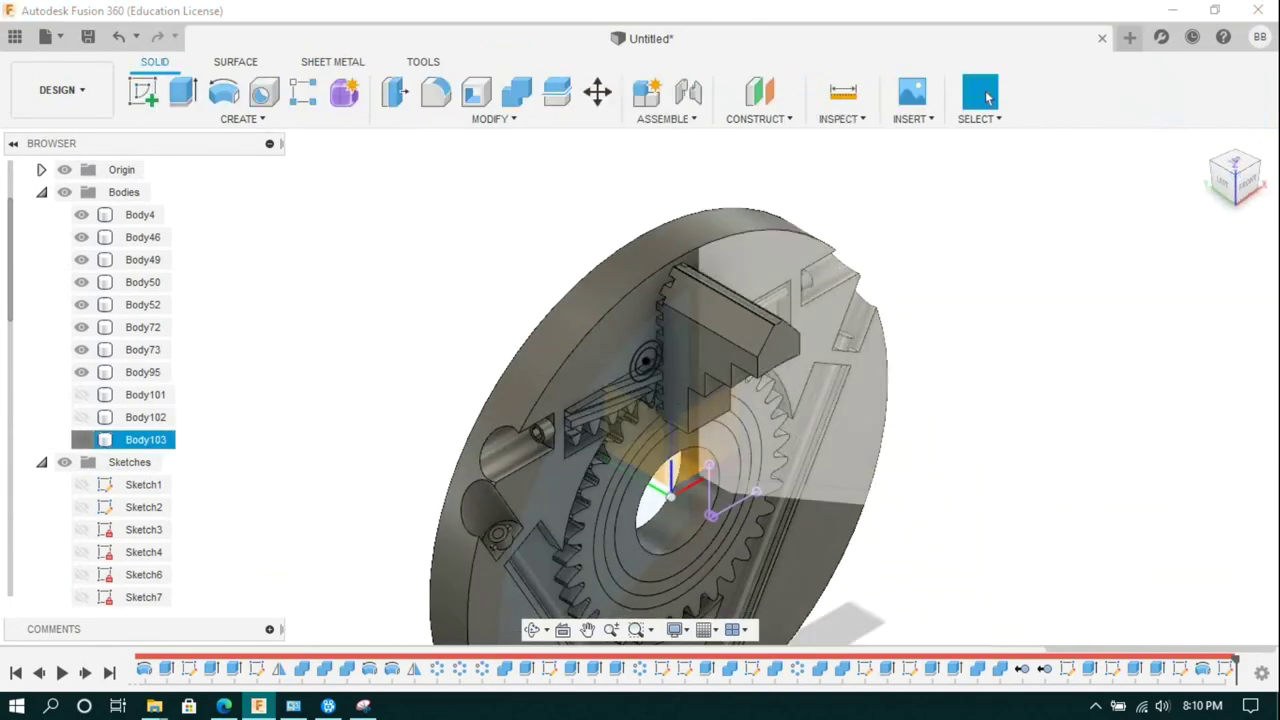
left_click(223, 91)
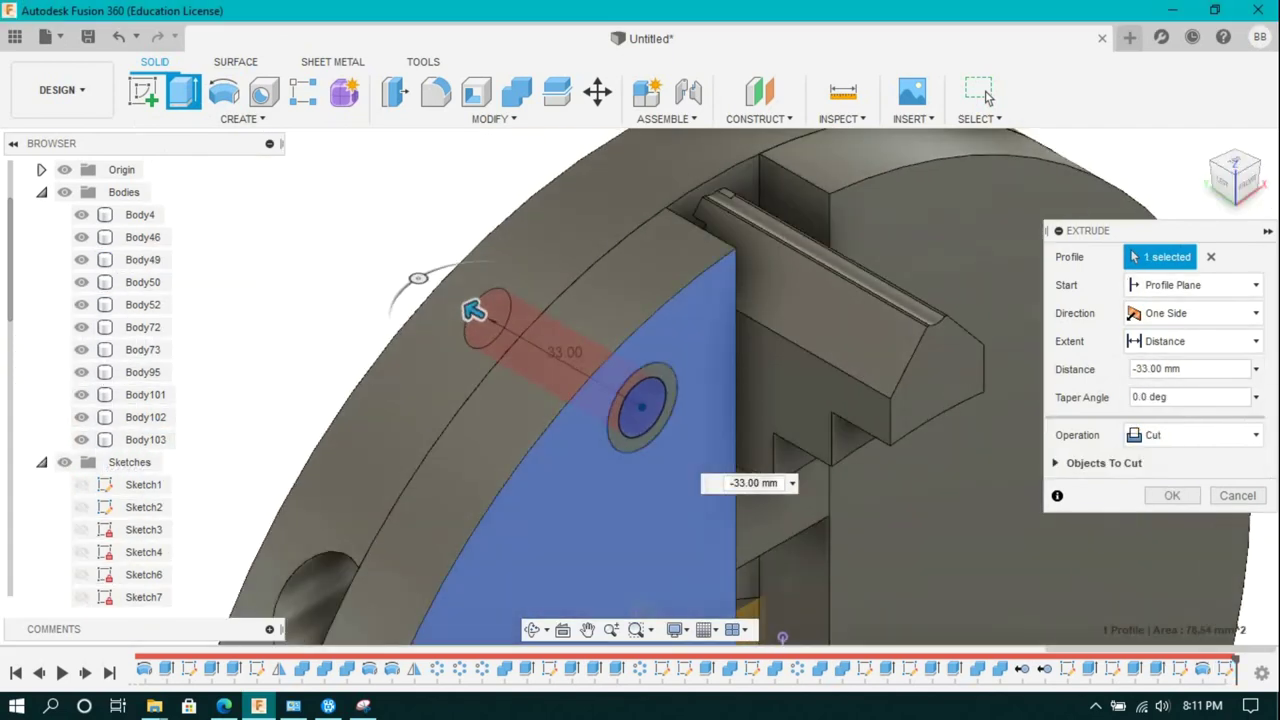
left_click(1195, 435)
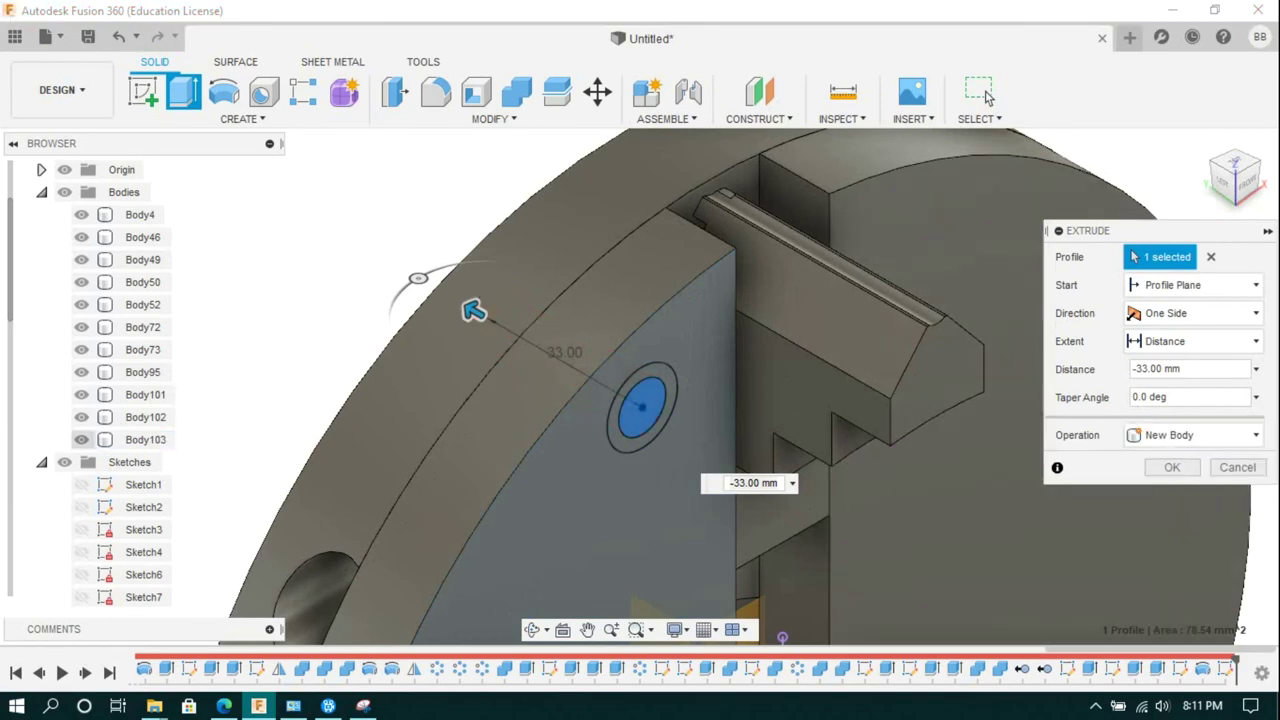
key("Return")
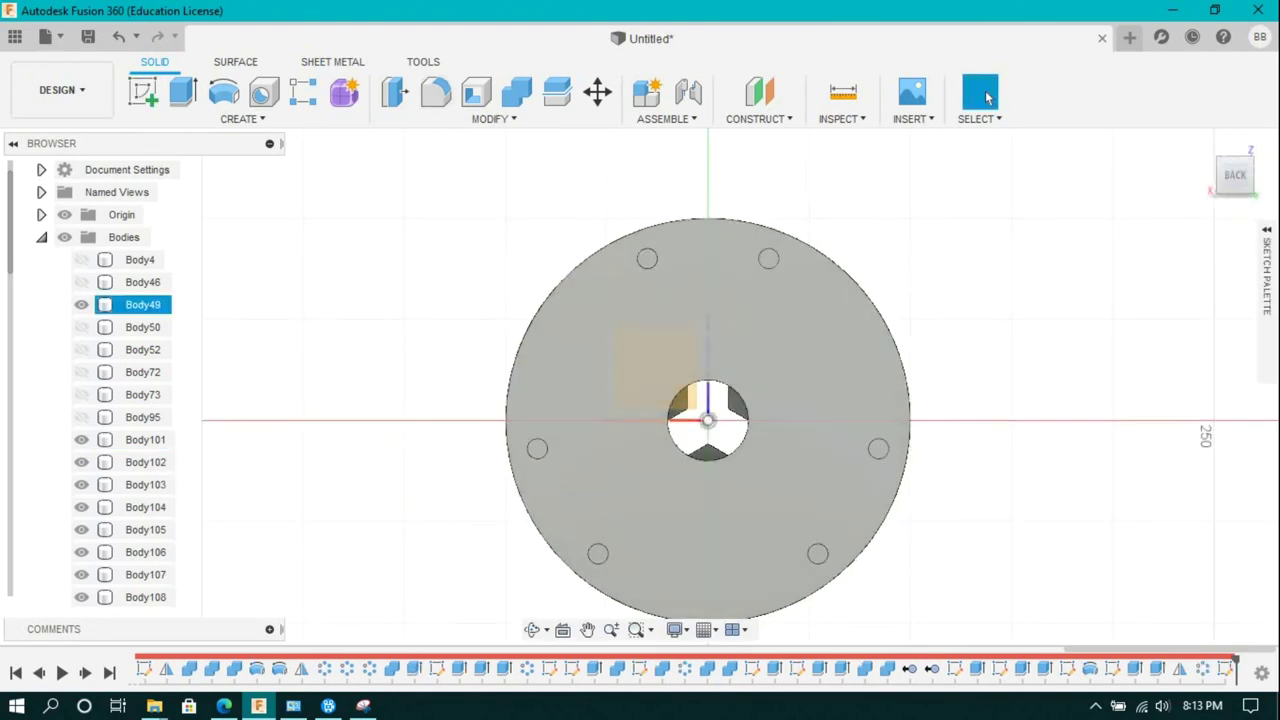
Step: Dismiss the pending extrude on the back plate and clear the selection
left_click(987, 96)
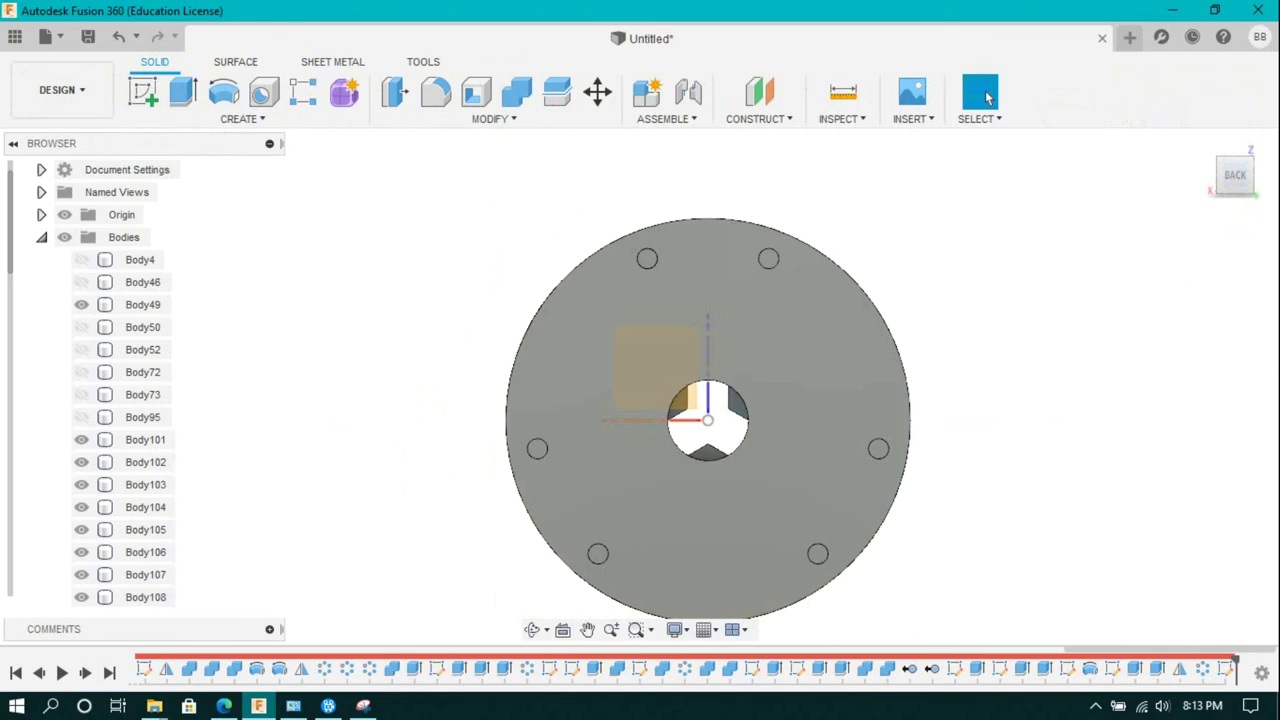